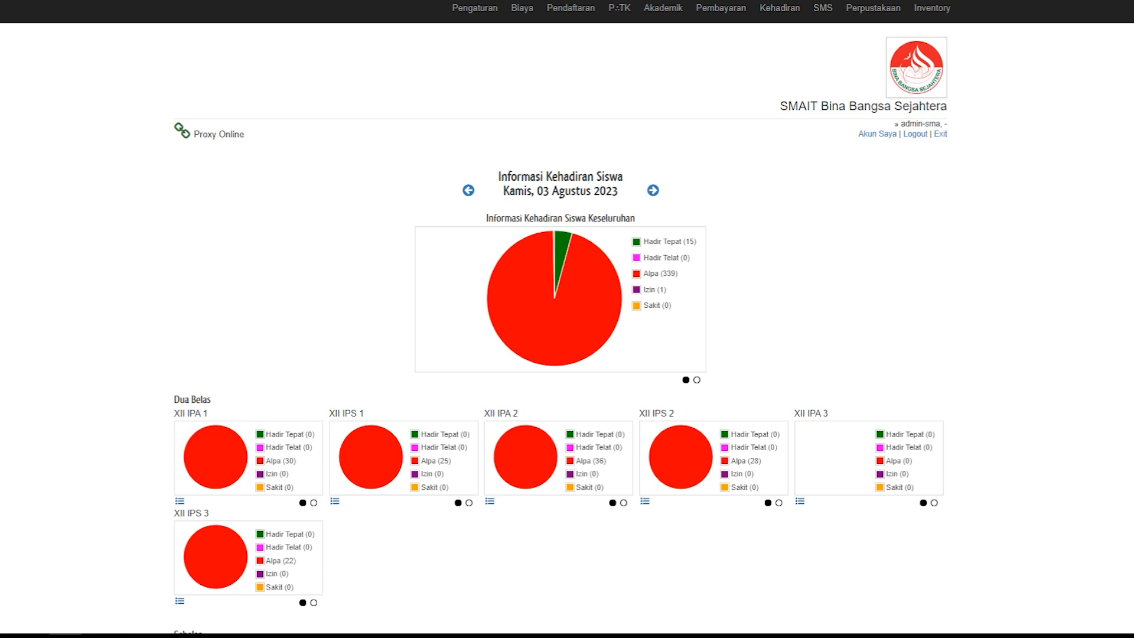
Step: Start a new cost type under Jenis Biaya and name it INFAQ PENGELOLAAN PENDIDIKAN
{"action": "left_click", "coordinate": [529, 12]}
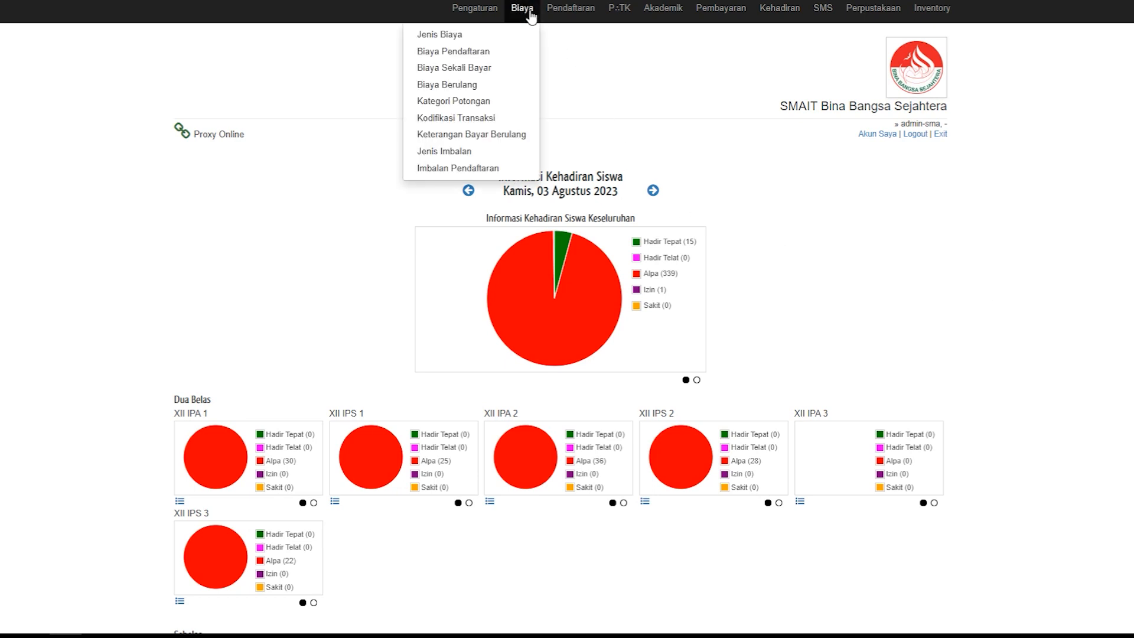
{"action": "left_click", "coordinate": [455, 37]}
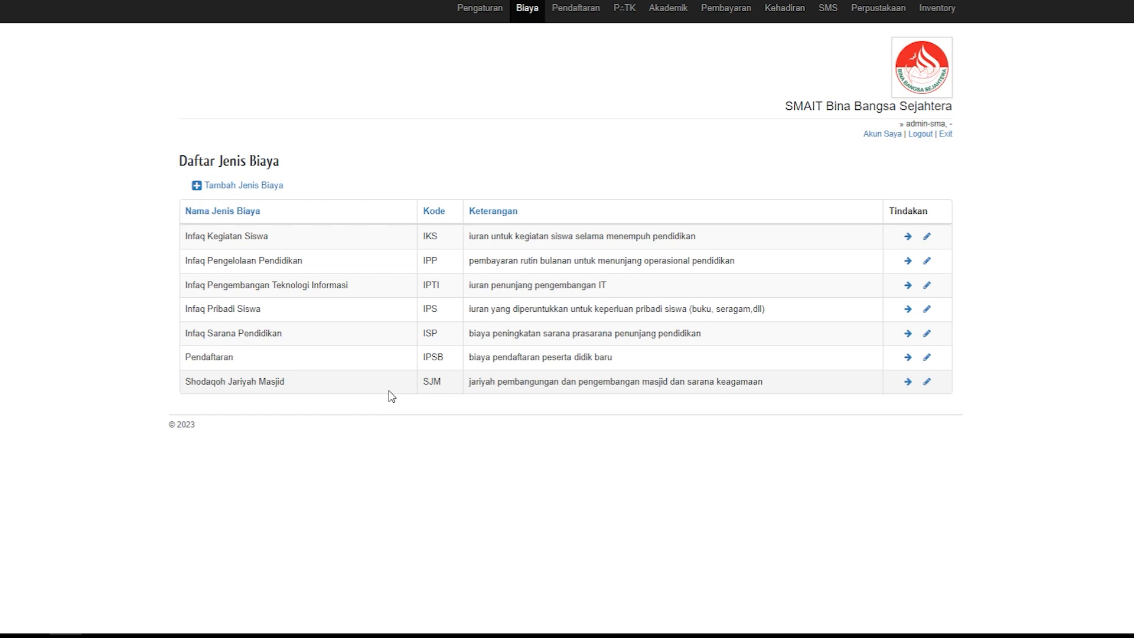
{"action": "left_click", "coordinate": [258, 187]}
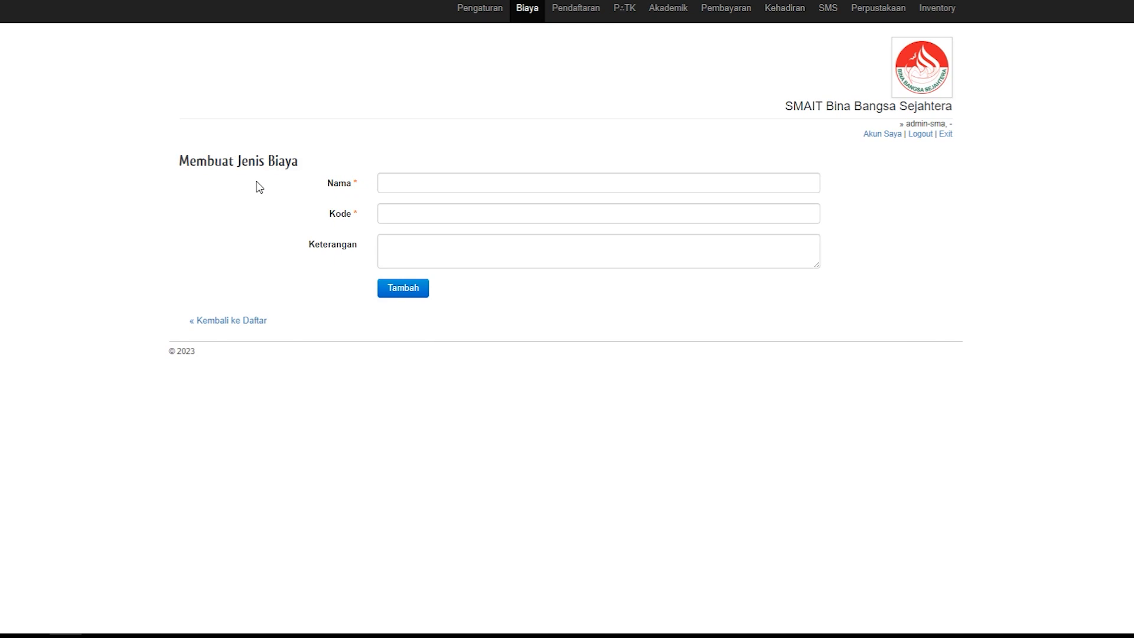
{"action": "left_click", "coordinate": [392, 178]}
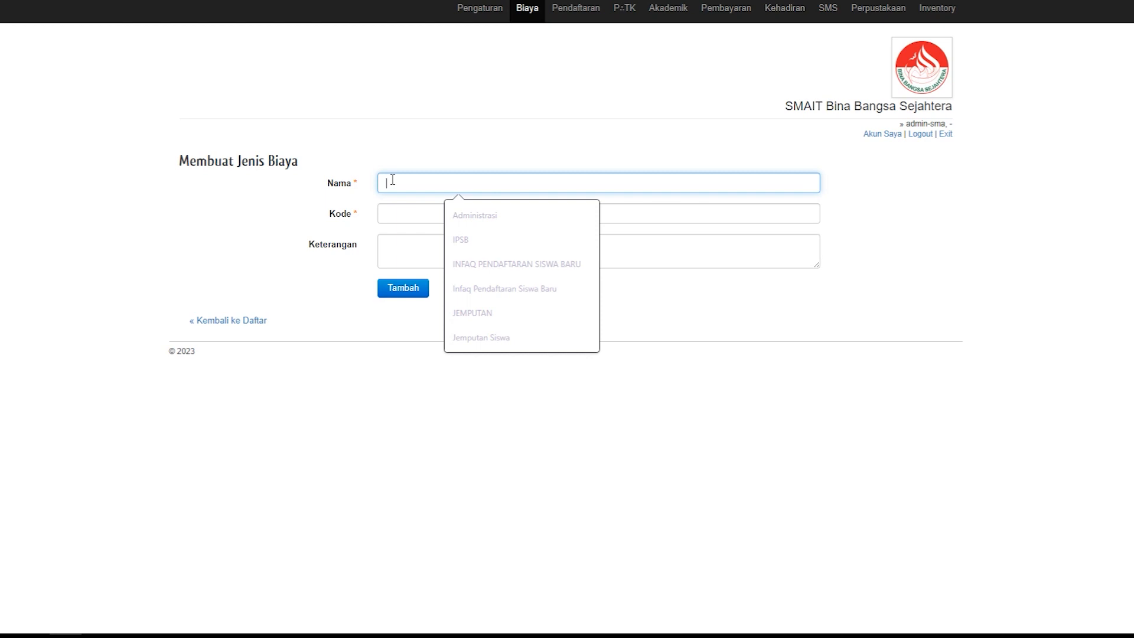
{"action": "type", "text": "INFA"}
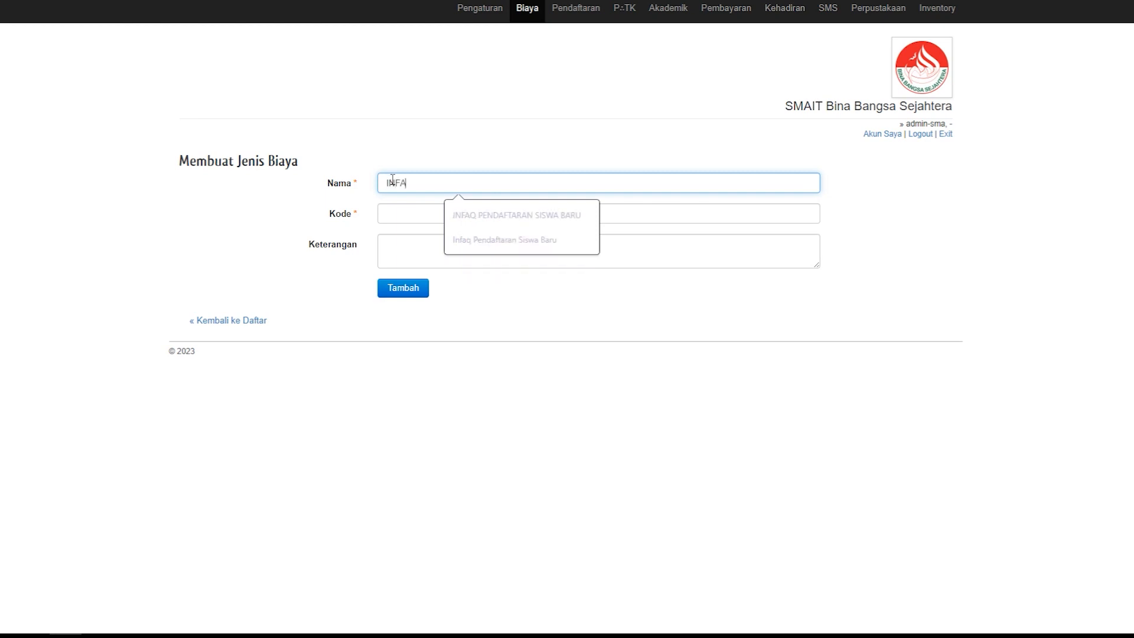
{"action": "type", "text": "Q PENGEL"}
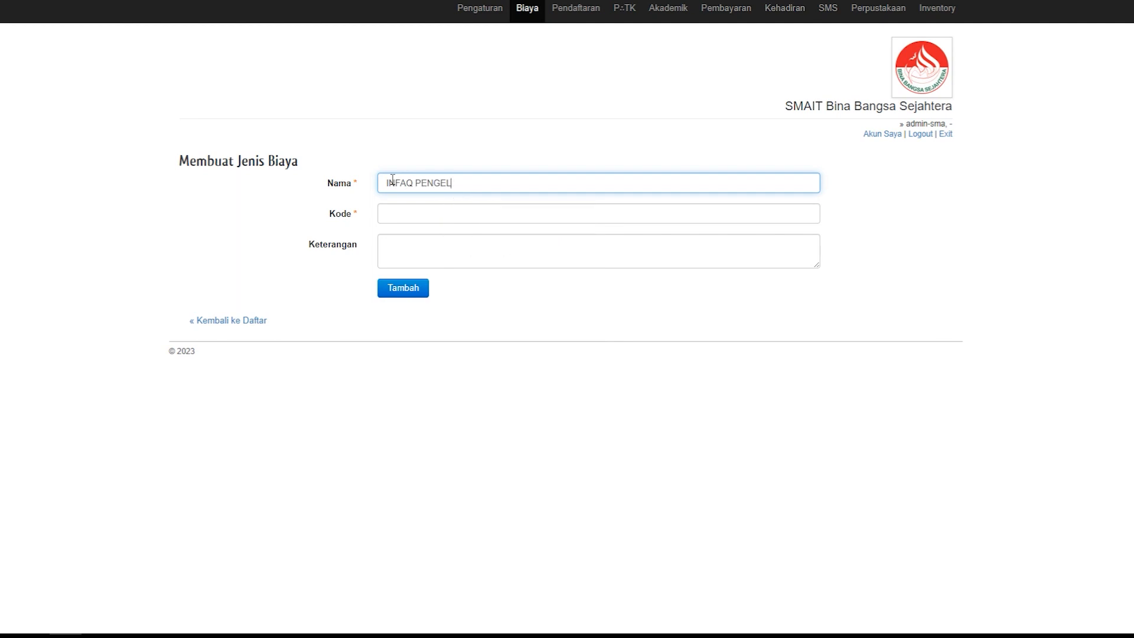
{"action": "type", "text": "OLAAN PENDIDIKAN"}
Step: Set the cost type's code to IPP, add it without a description, and return to the cost type list
{"action": "left_click", "coordinate": [449, 217]}
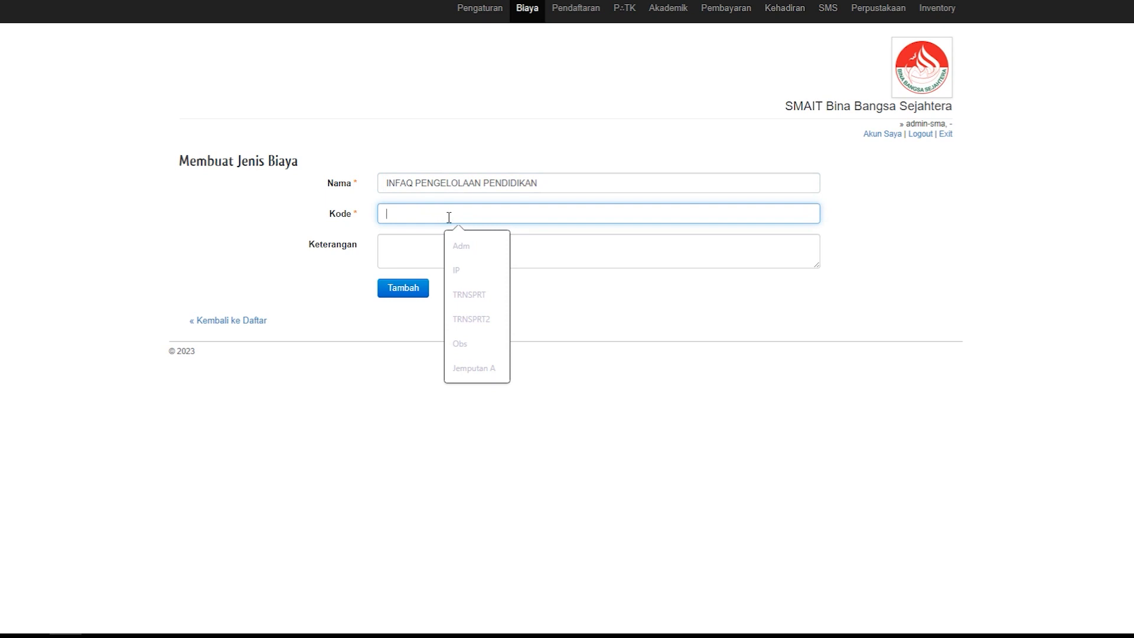
{"action": "type", "text": "IPP"}
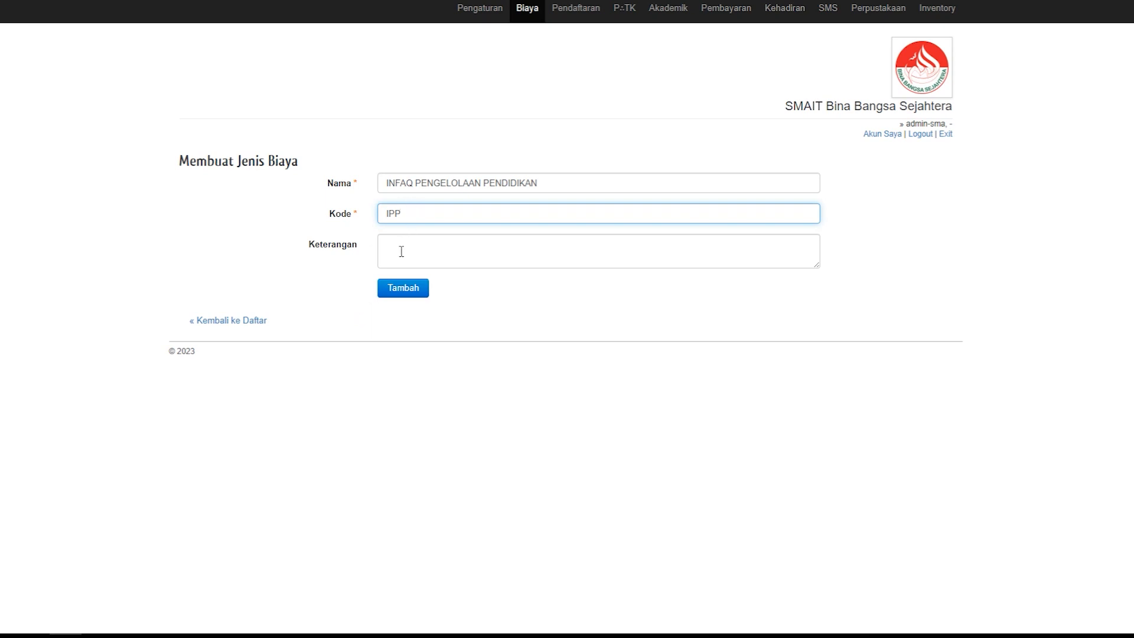
{"action": "left_click", "coordinate": [398, 290]}
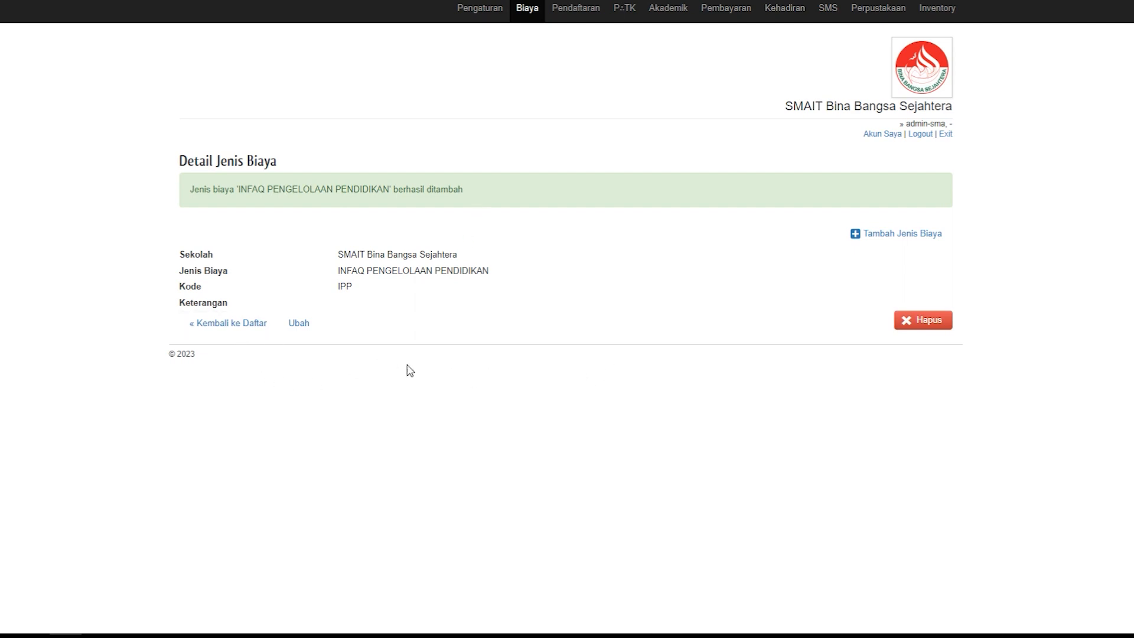
{"action": "left_click", "coordinate": [240, 332]}
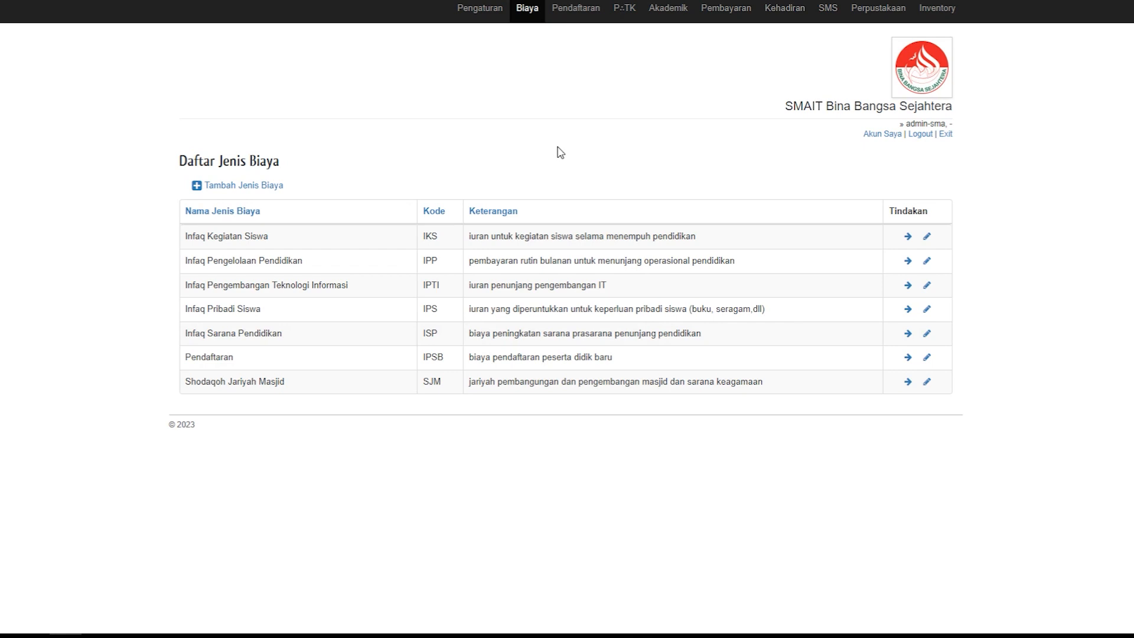
Step: Start a new registration fee under Biaya Pendaftaran for year 2023 and registration stage Gelombang 1
{"action": "left_click", "coordinate": [528, 15]}
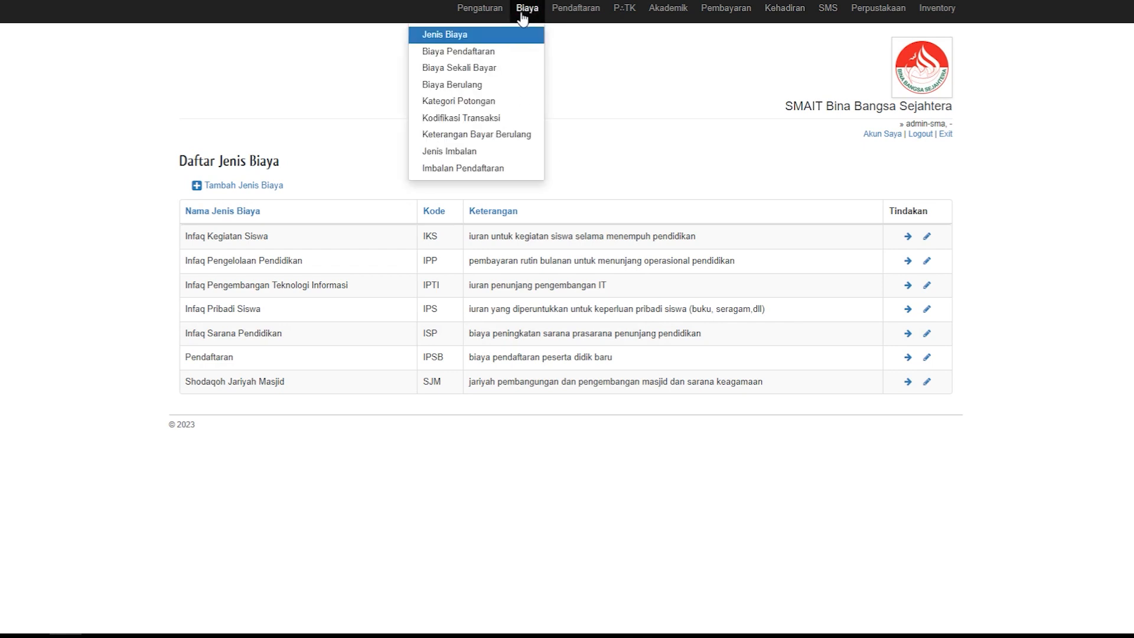
{"action": "left_click", "coordinate": [479, 55]}
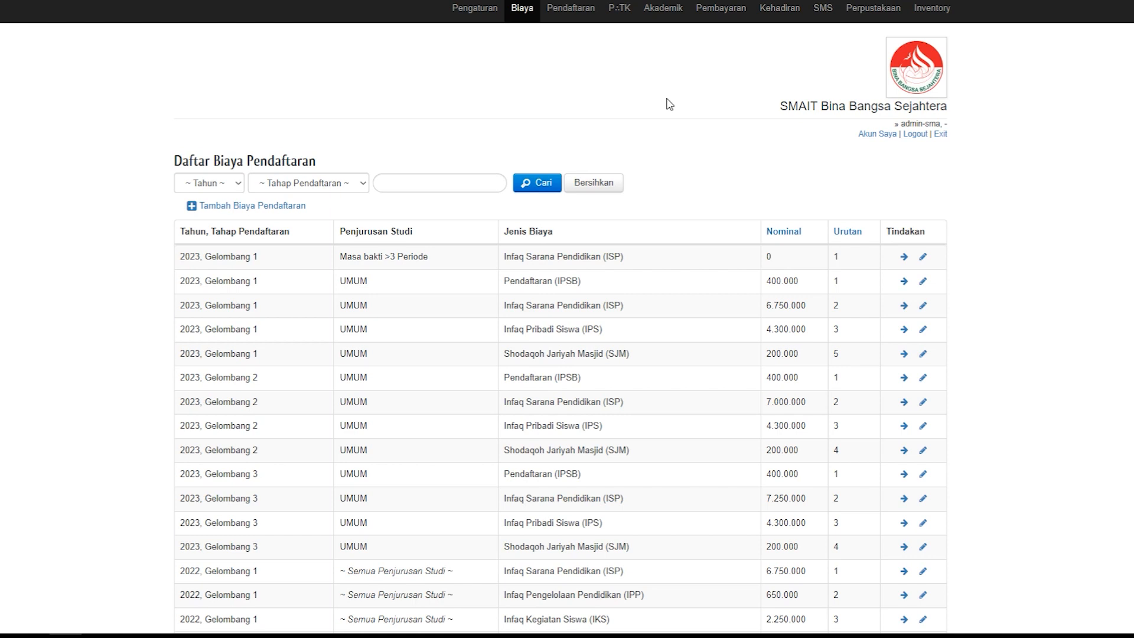
{"action": "left_click", "coordinate": [280, 208]}
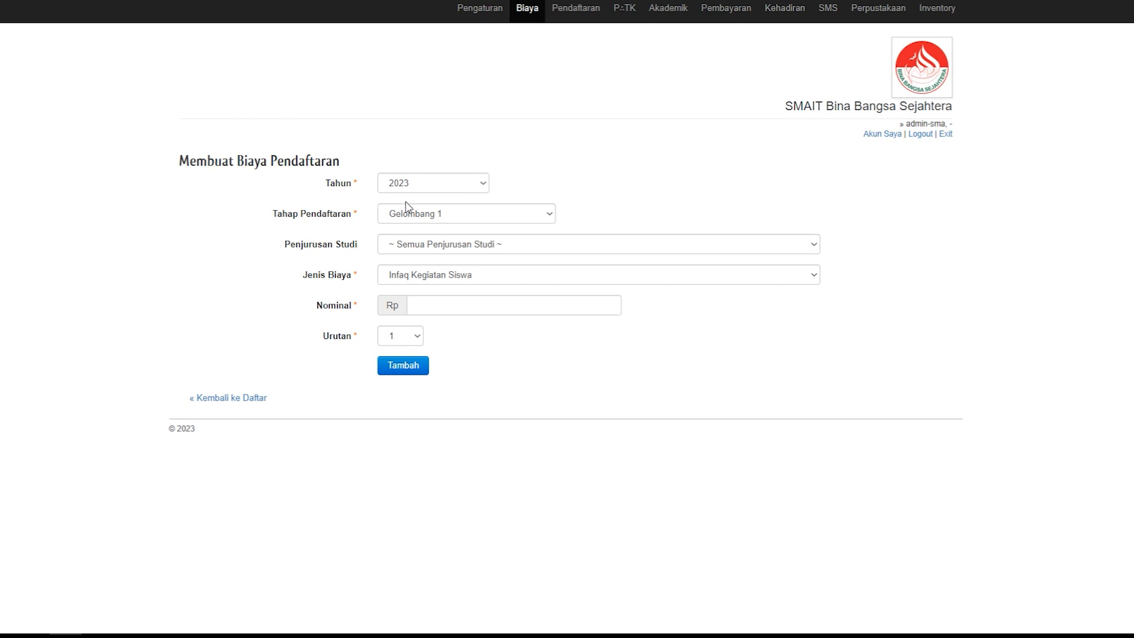
{"action": "left_click", "coordinate": [484, 183]}
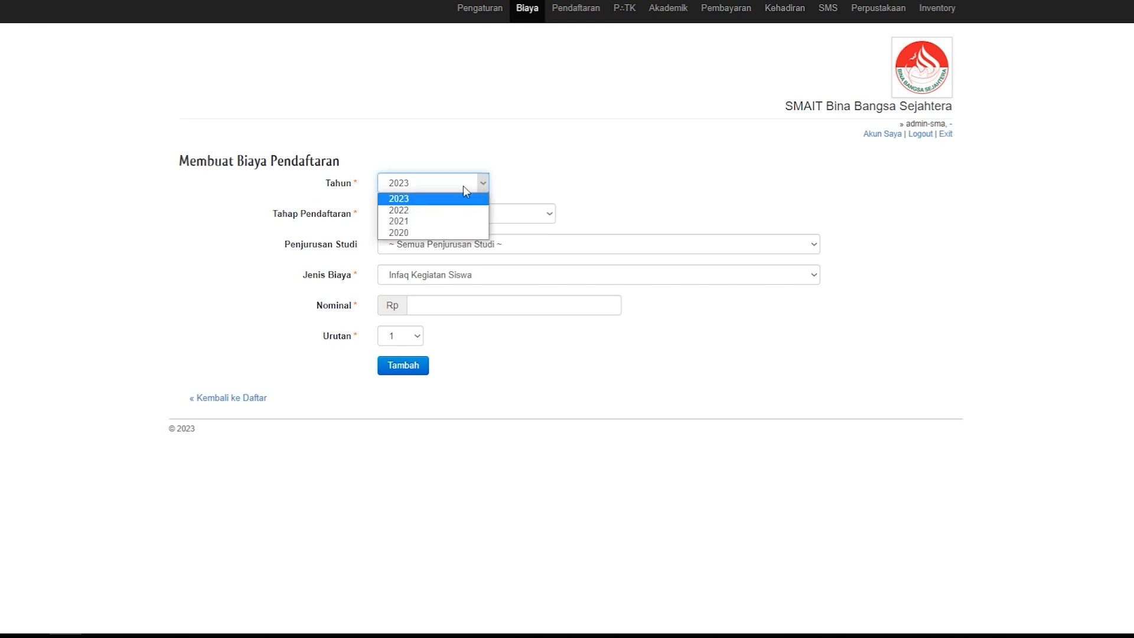
{"action": "left_click", "coordinate": [420, 206]}
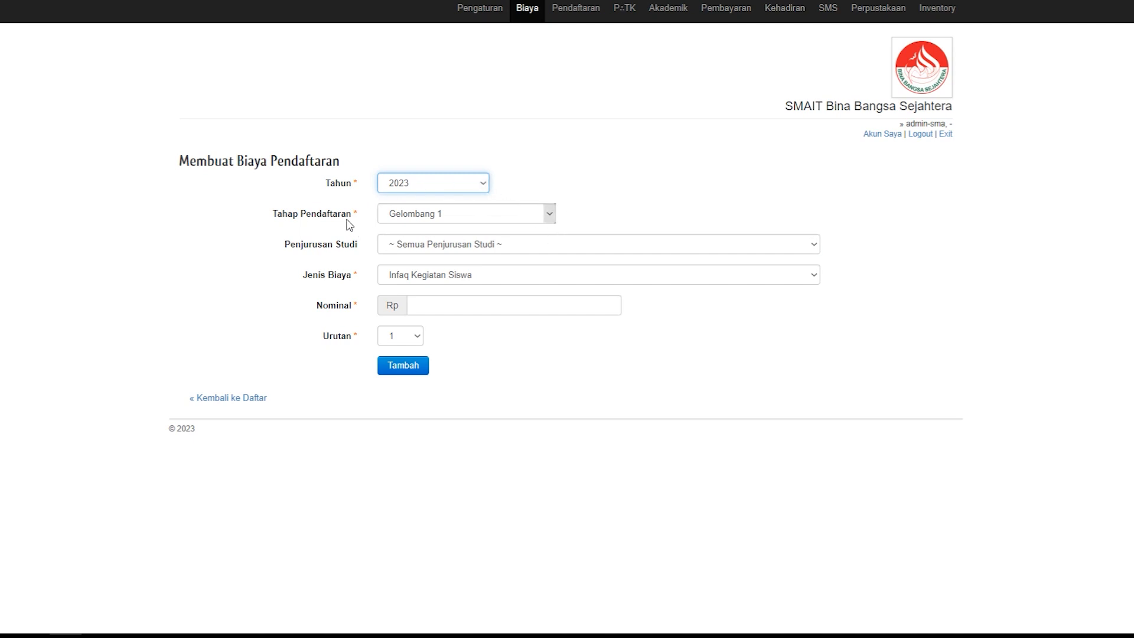
{"action": "left_click", "coordinate": [551, 218]}
{"action": "left_click", "coordinate": [457, 227]}
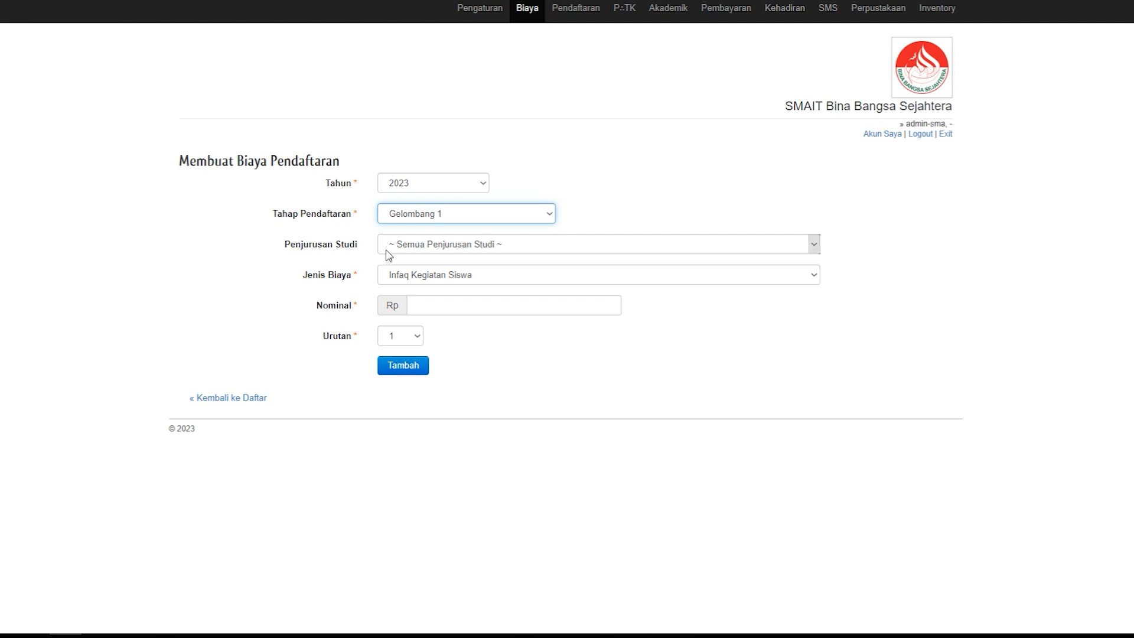
Step: Set the fee's study track to UMUM (UM), cost type to Infaq Kegiatan Siswa and amount to Rp 1600000
{"action": "left_click", "coordinate": [814, 244]}
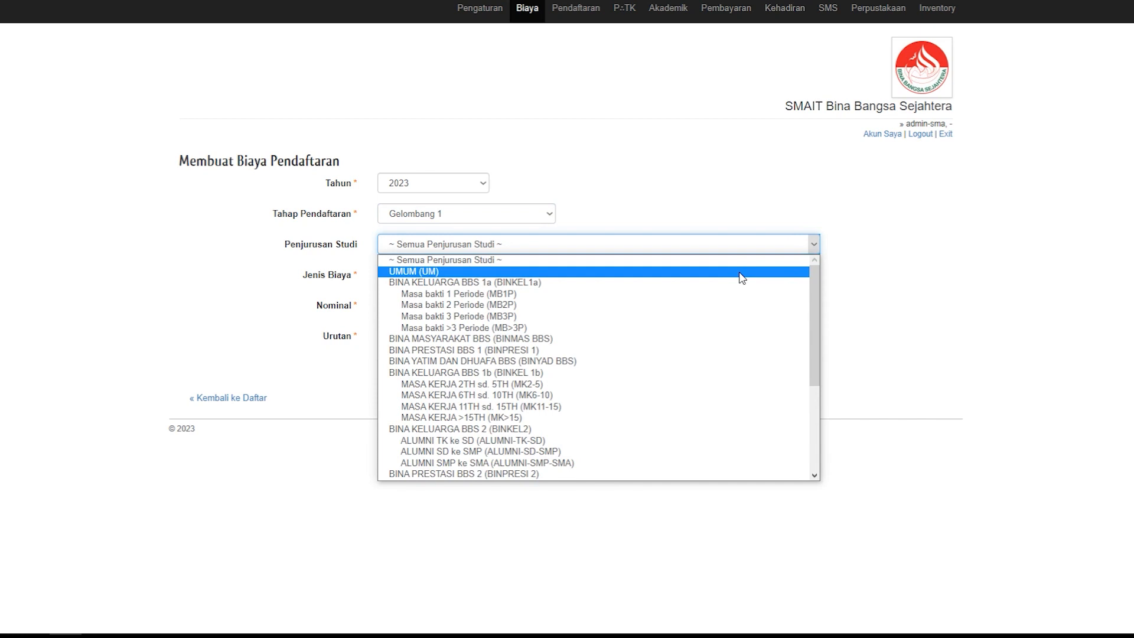
{"action": "left_click", "coordinate": [763, 208]}
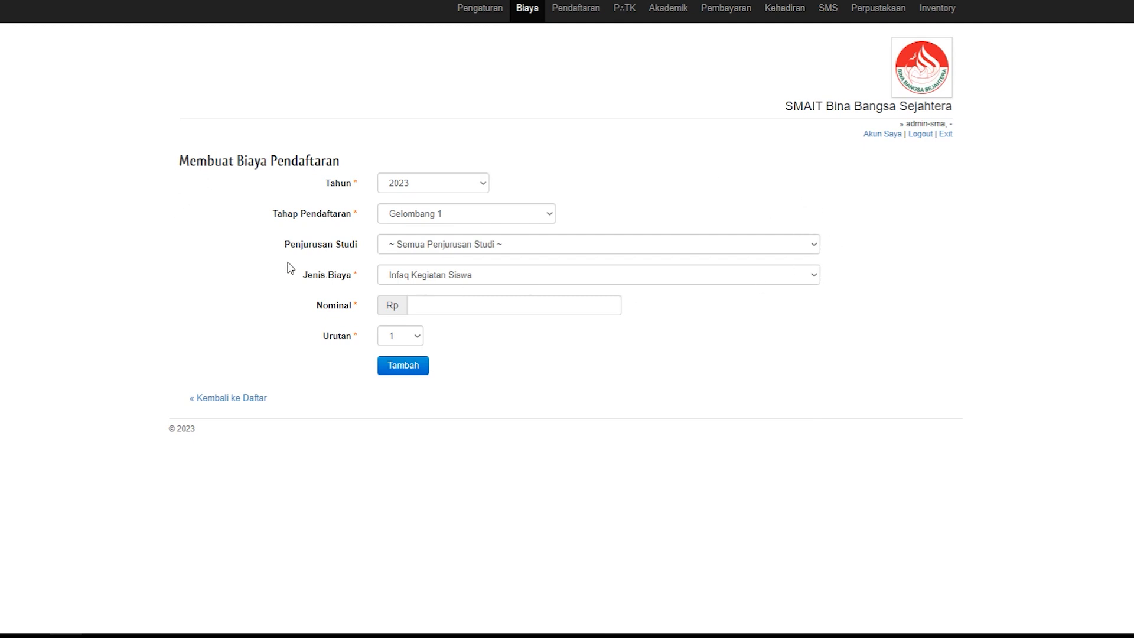
{"action": "left_click", "coordinate": [815, 246]}
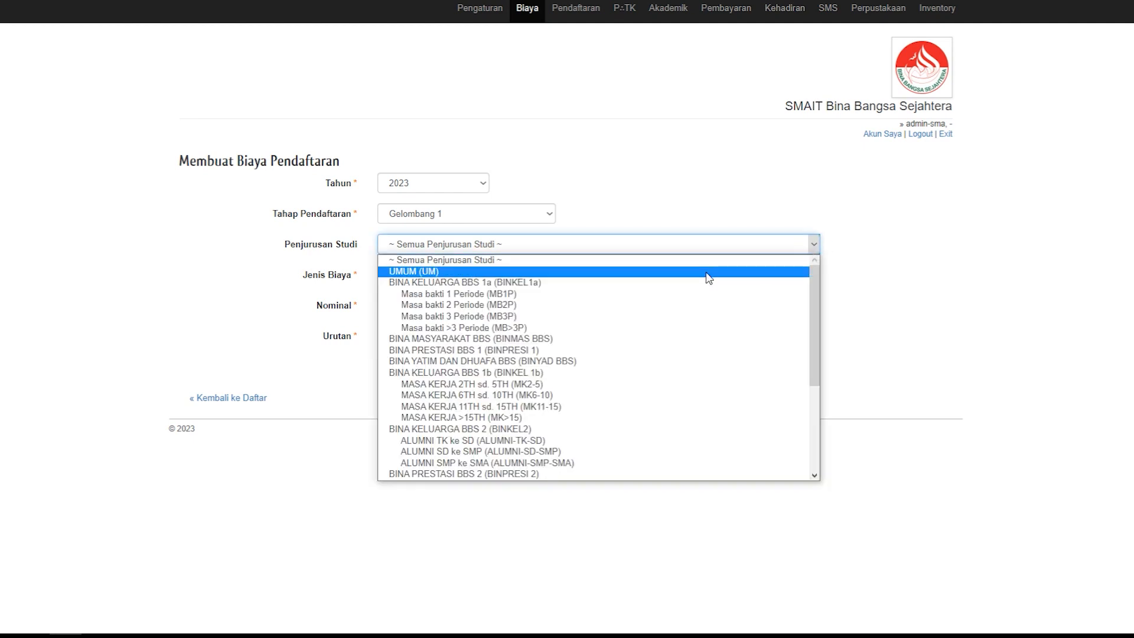
{"action": "left_click", "coordinate": [708, 273]}
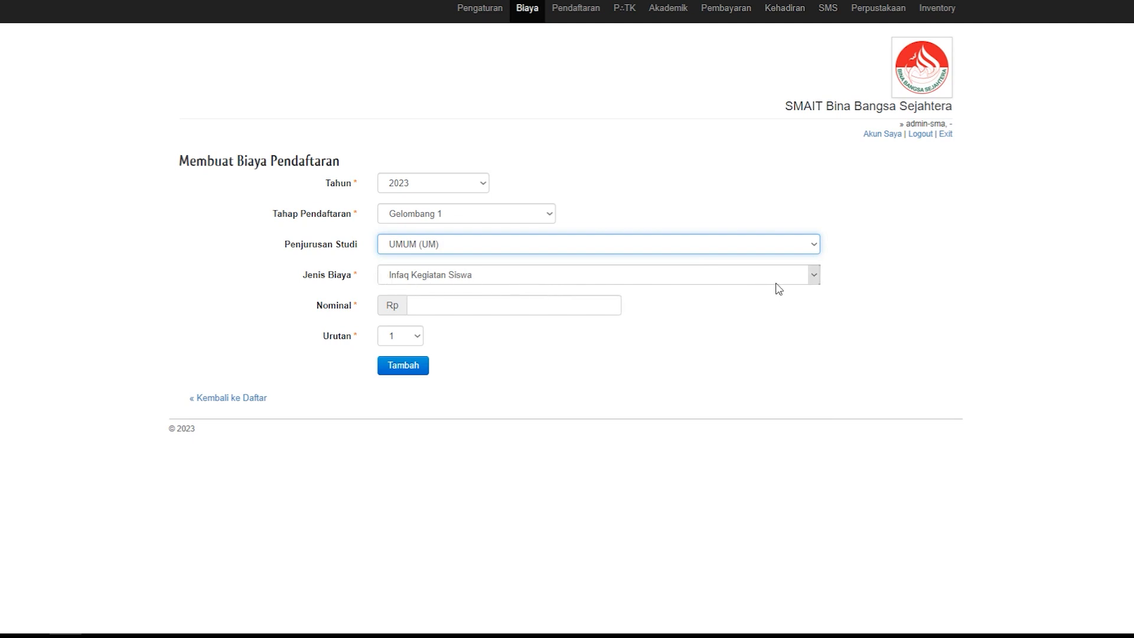
{"action": "left_click", "coordinate": [815, 277]}
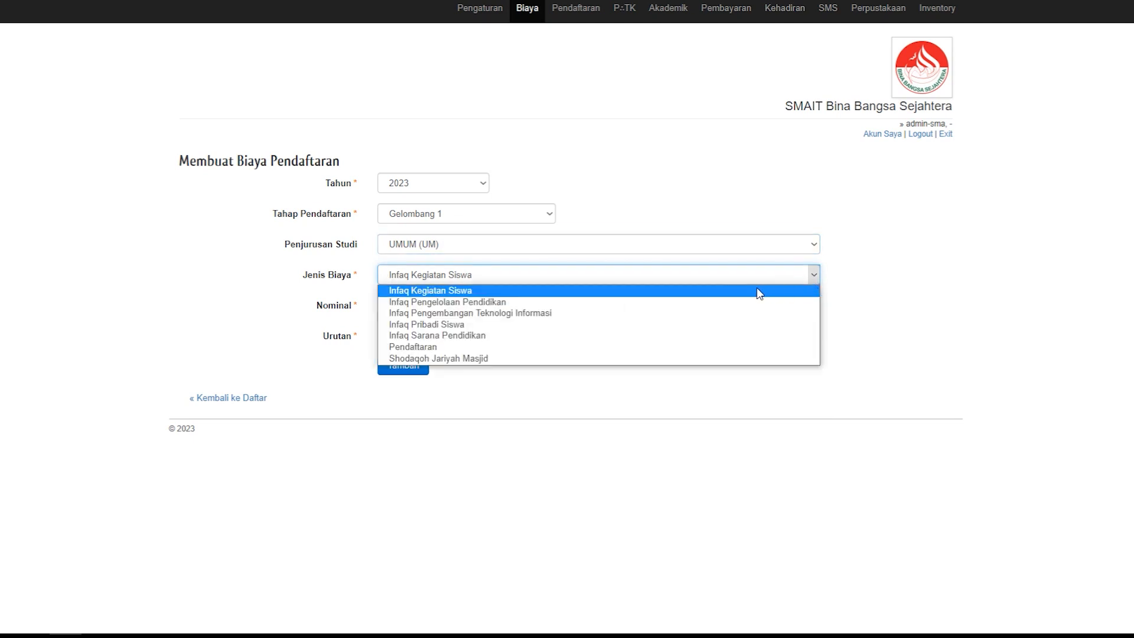
{"action": "left_click", "coordinate": [720, 291]}
{"action": "left_click", "coordinate": [423, 298]}
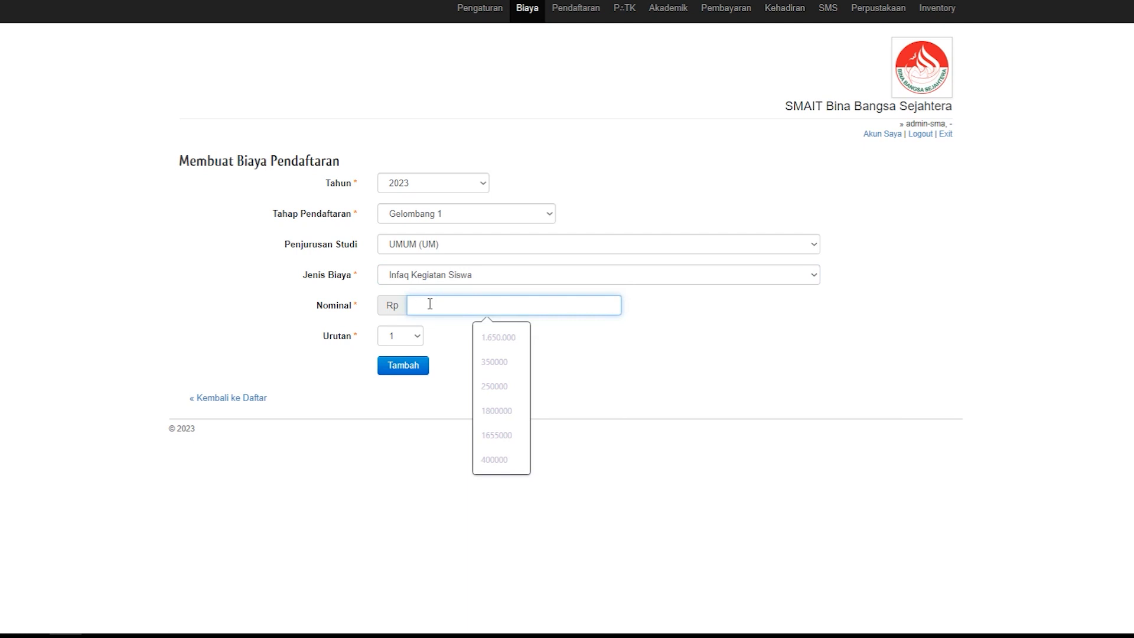
{"action": "type", "text": "16"}
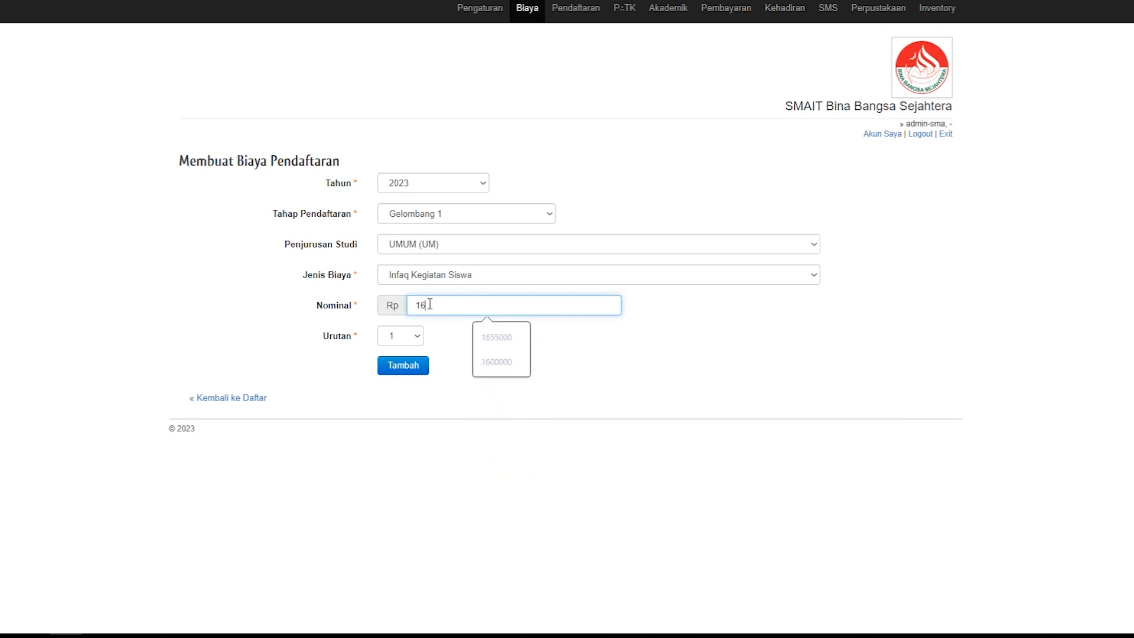
{"action": "type", "text": "00000"}
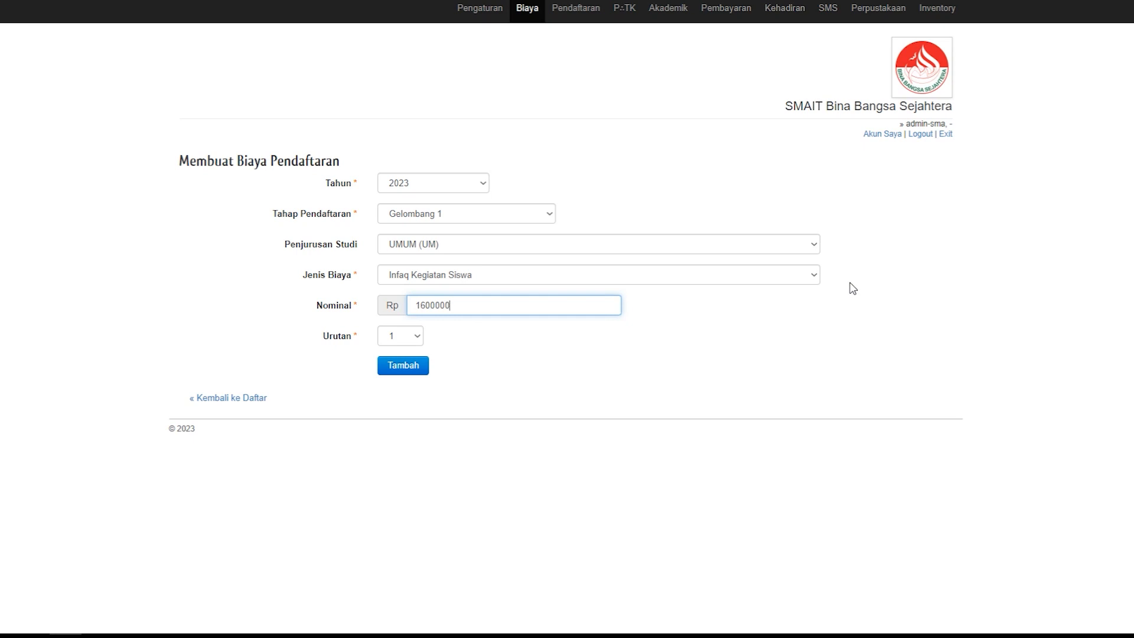
Step: Set the study track to Masa bakti 2 Periode (MB2P), cost type to Infaq Pribadi Siswa and amount to Rp 200000, and leave without adding the fee
{"action": "left_click", "coordinate": [815, 245]}
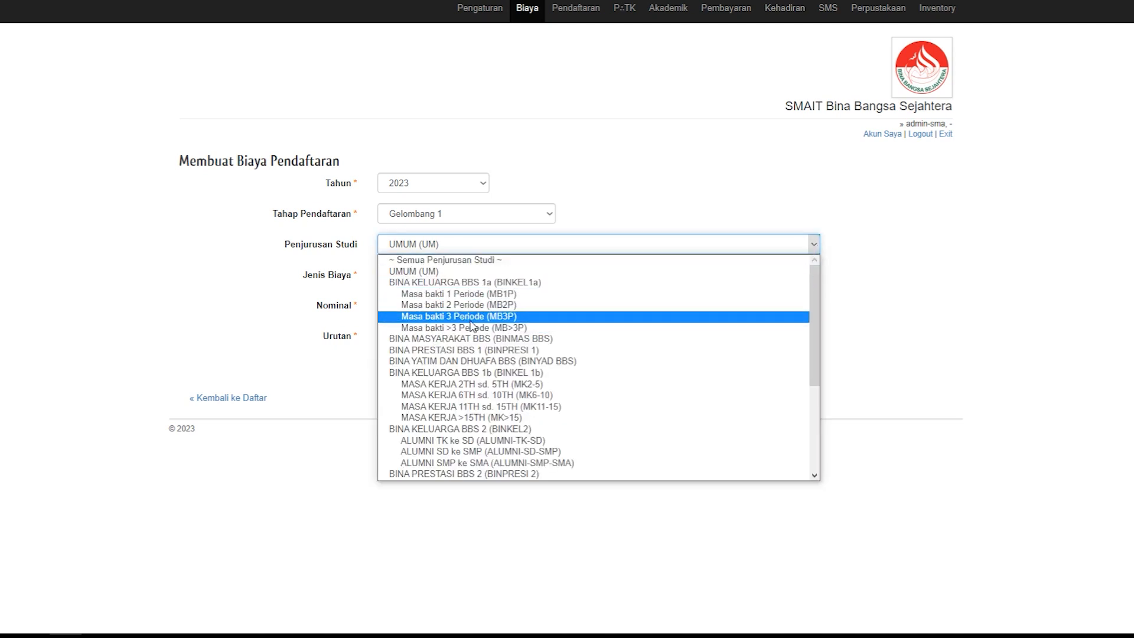
{"action": "left_click", "coordinate": [468, 306]}
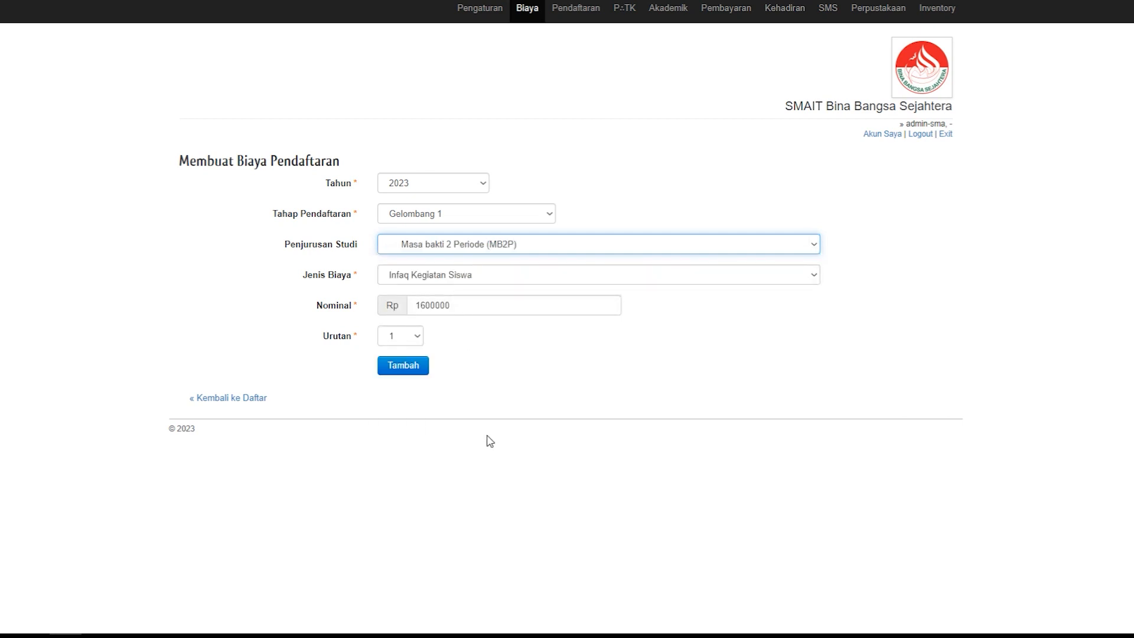
{"action": "left_click", "coordinate": [813, 276]}
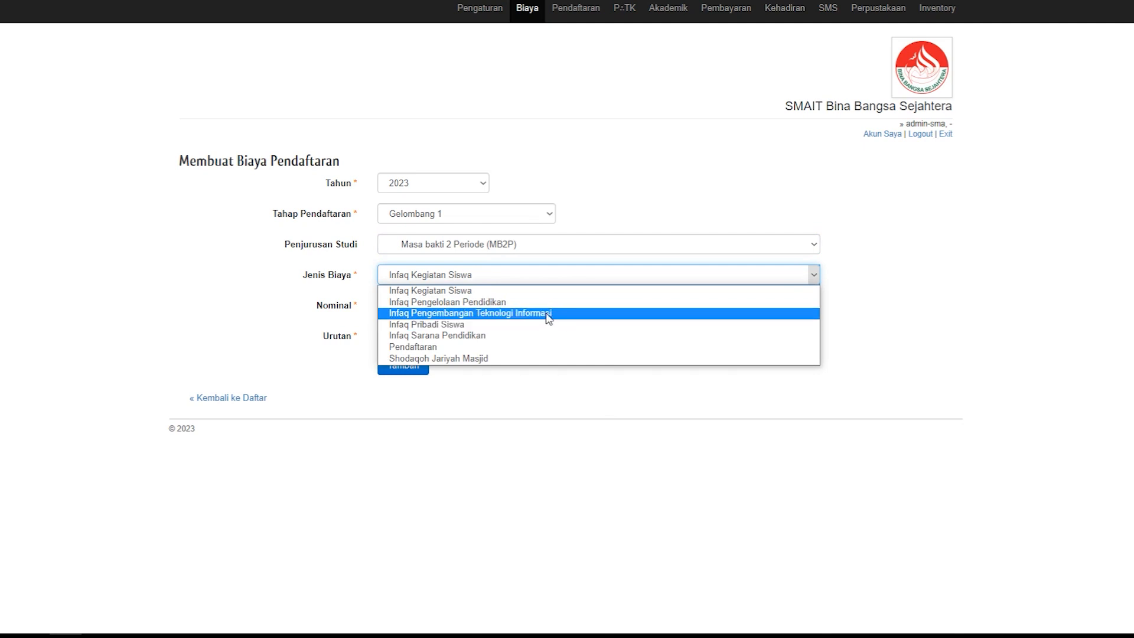
{"action": "left_click", "coordinate": [525, 331]}
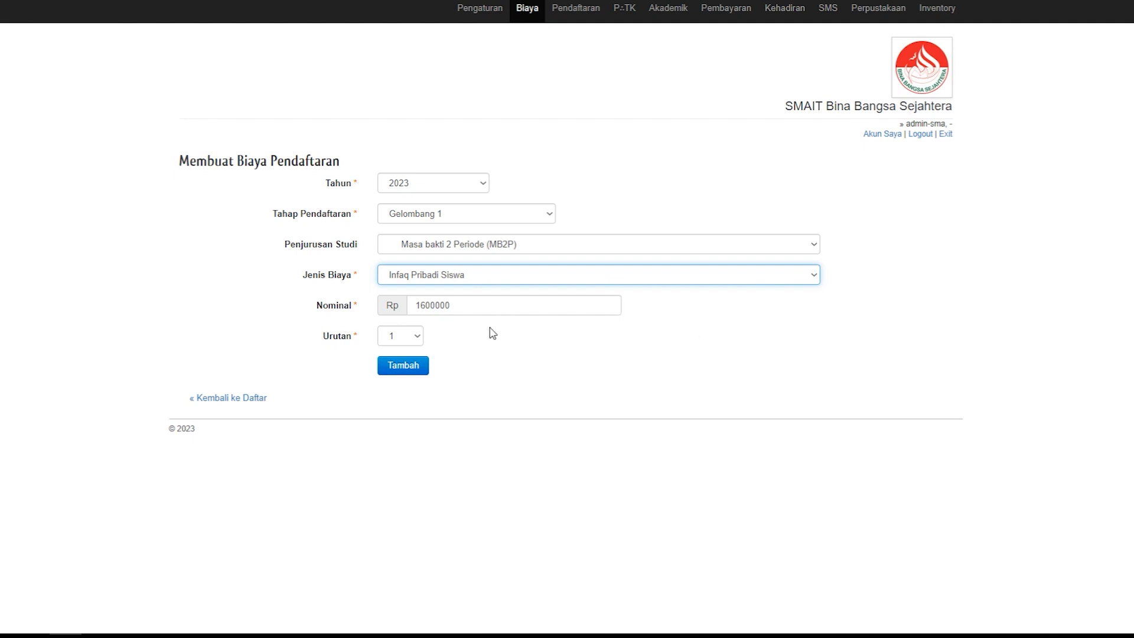
{"action": "left_click", "coordinate": [460, 306]}
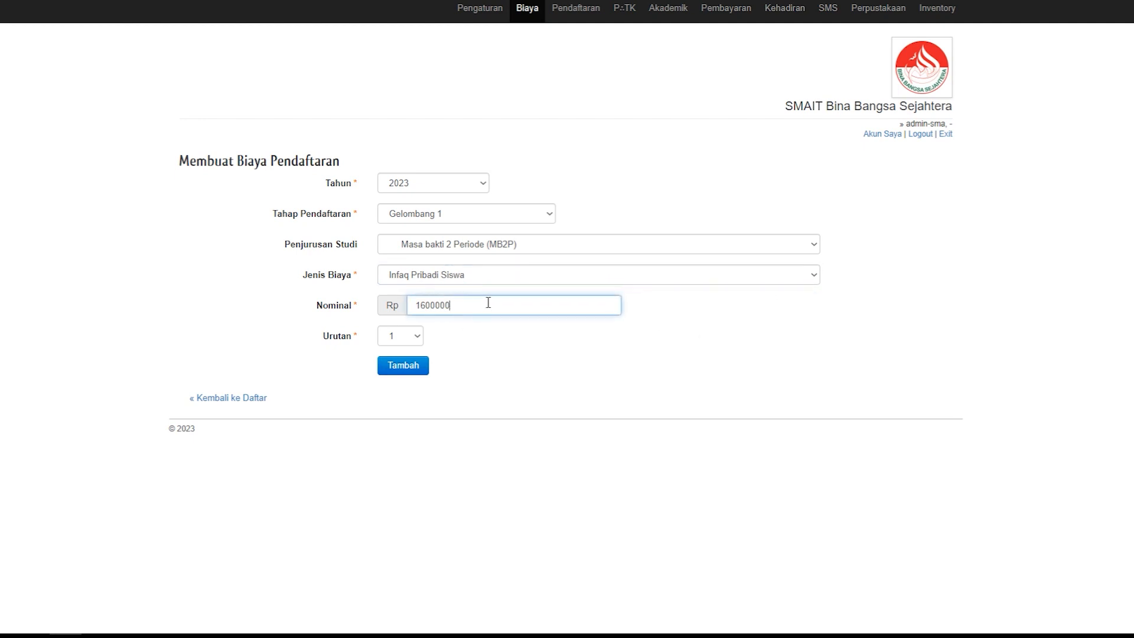
{"action": "left_click_drag", "start_coordinate": [476, 300], "coordinate": [400, 300]}
{"action": "type", "text": "200000"}
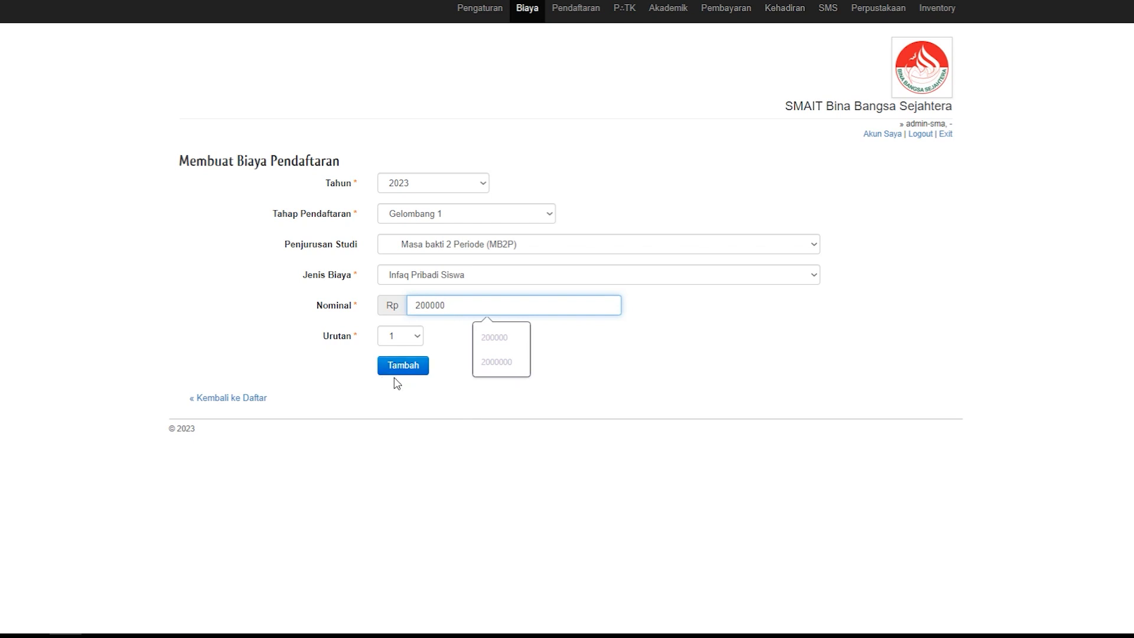
{"action": "left_click", "coordinate": [264, 401]}
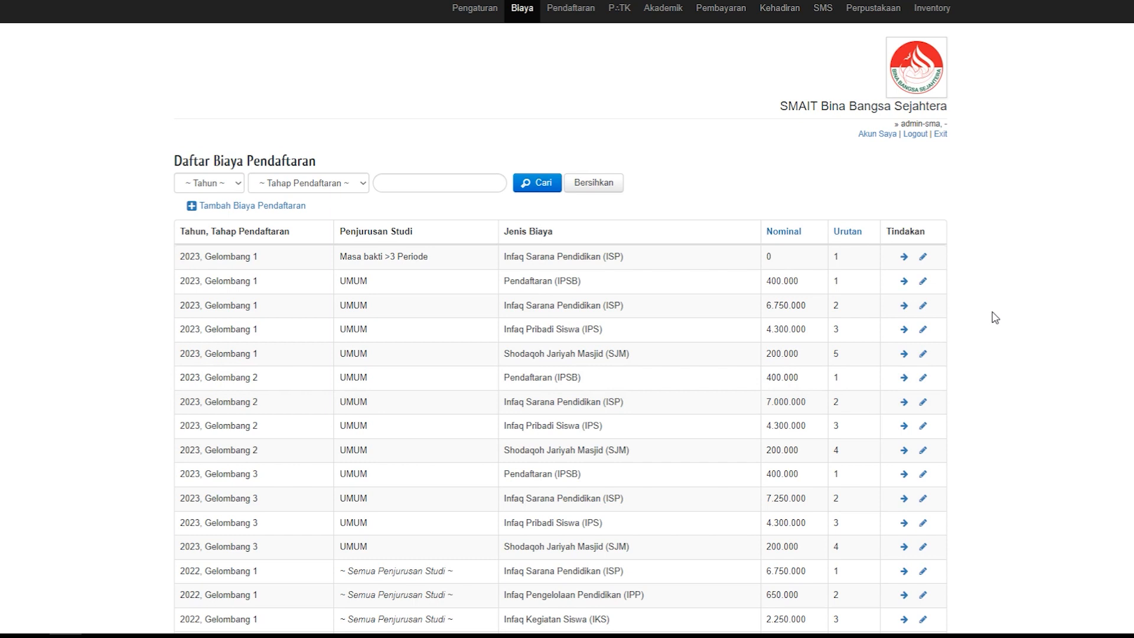
Step: Look over the registration fee list and open the one-time fee list, Biaya Sekali Bayar
{"action": "scroll", "coordinate": [995, 319], "scroll_direction": "down", "scroll_amount": 1}
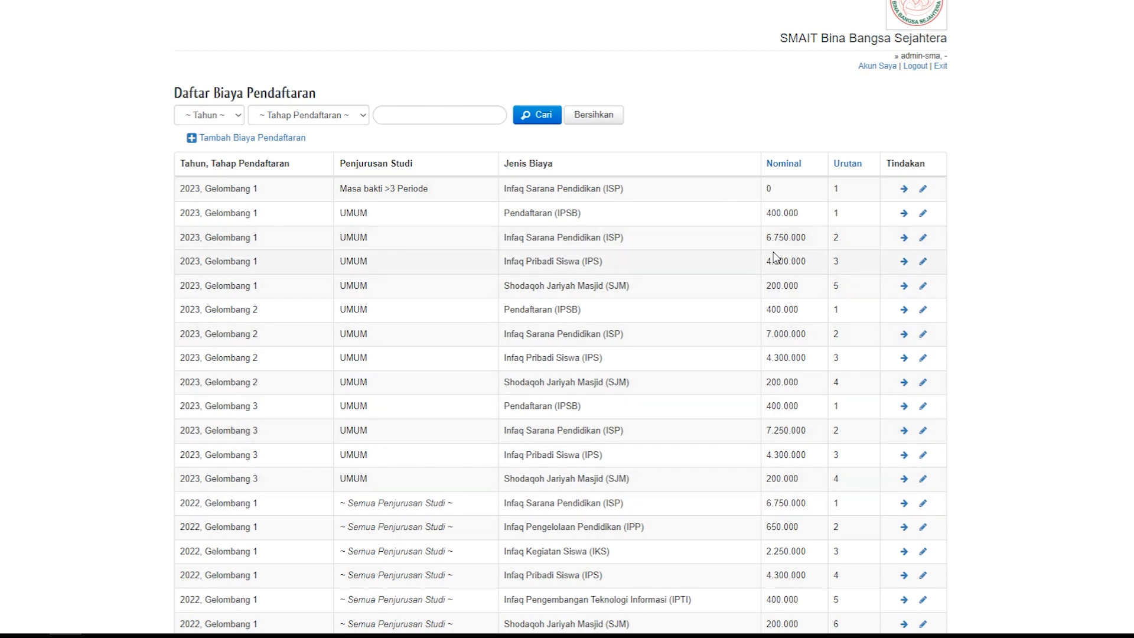
{"action": "scroll", "coordinate": [689, 335], "scroll_direction": "up", "scroll_amount": 1}
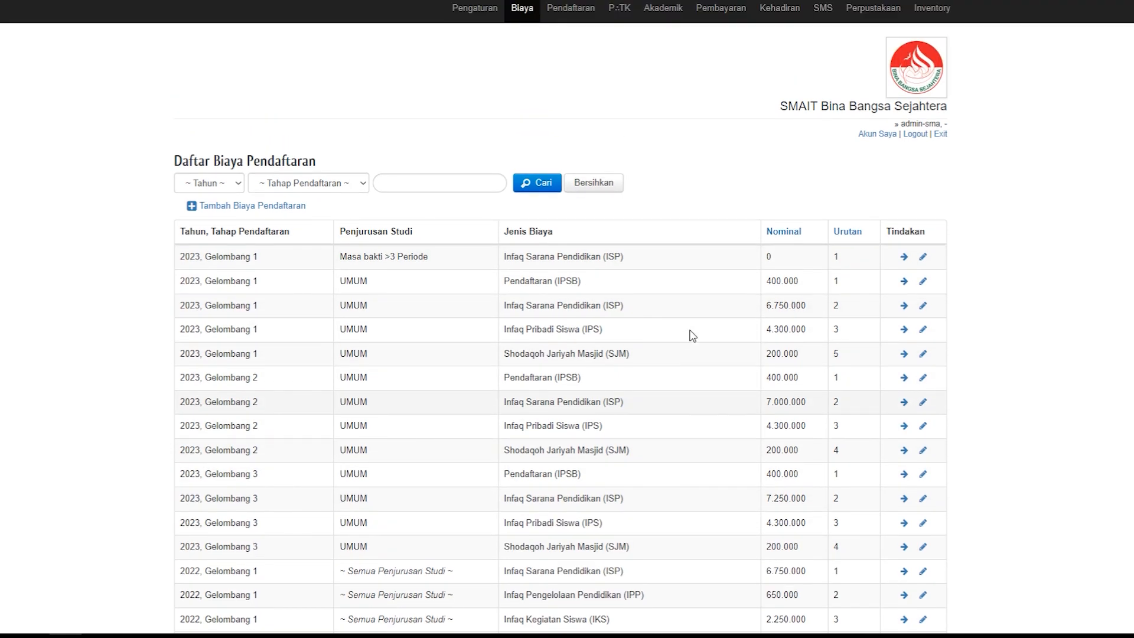
{"action": "left_click", "coordinate": [520, 13]}
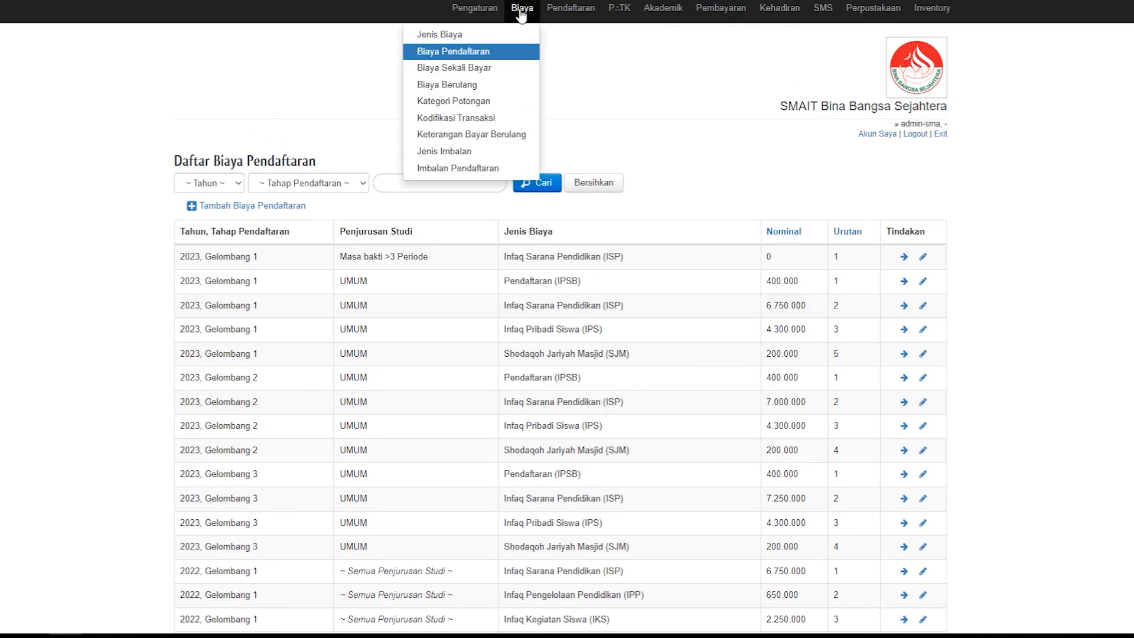
{"action": "left_click", "coordinate": [472, 70]}
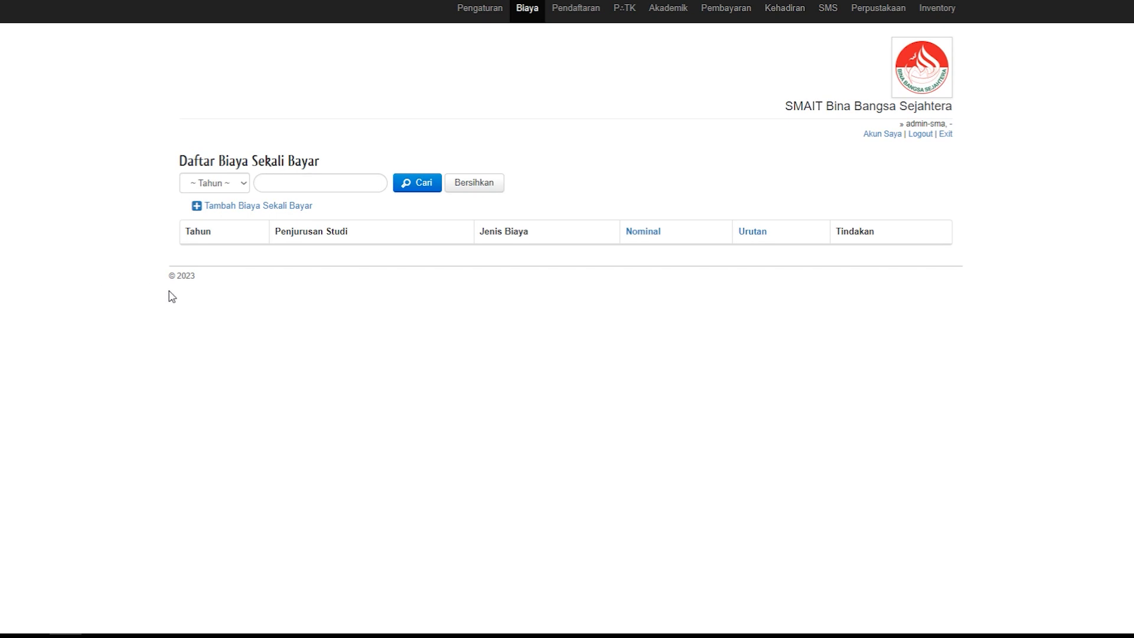
Step: Open the form for a new one-time fee and look over its cost type options and amount field
{"action": "left_click", "coordinate": [256, 215]}
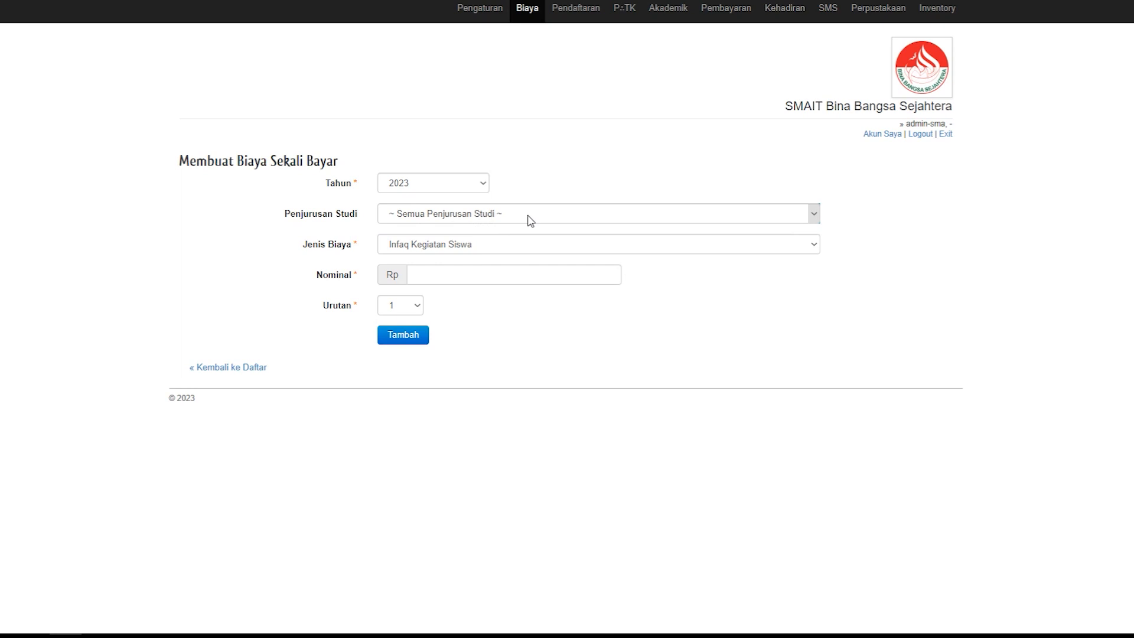
{"action": "left_click", "coordinate": [700, 250]}
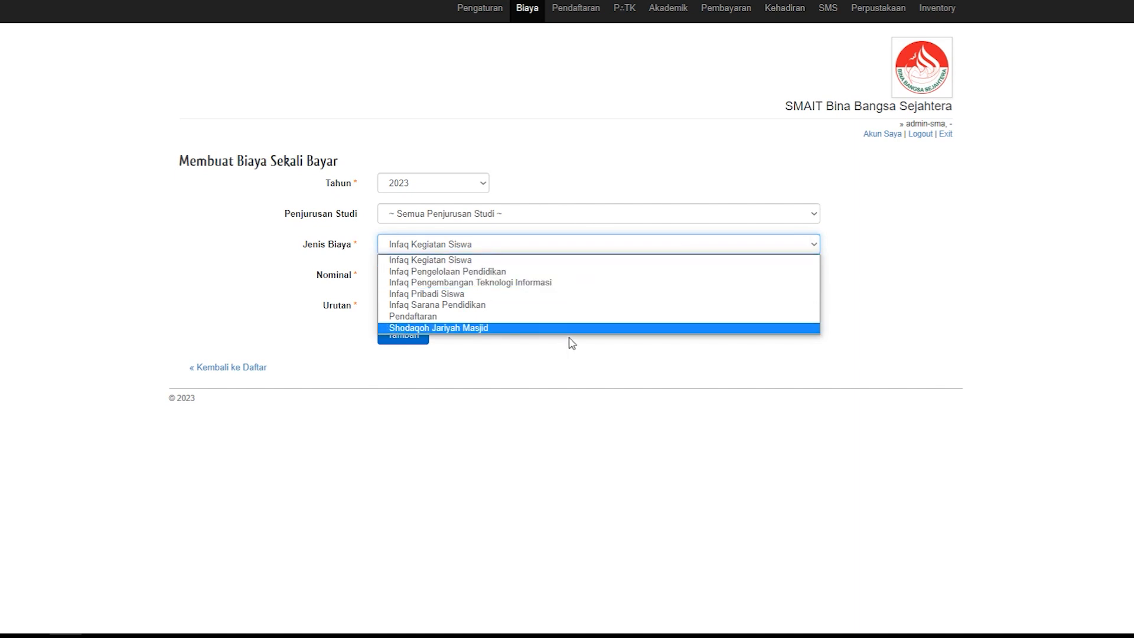
{"action": "left_click", "coordinate": [696, 118]}
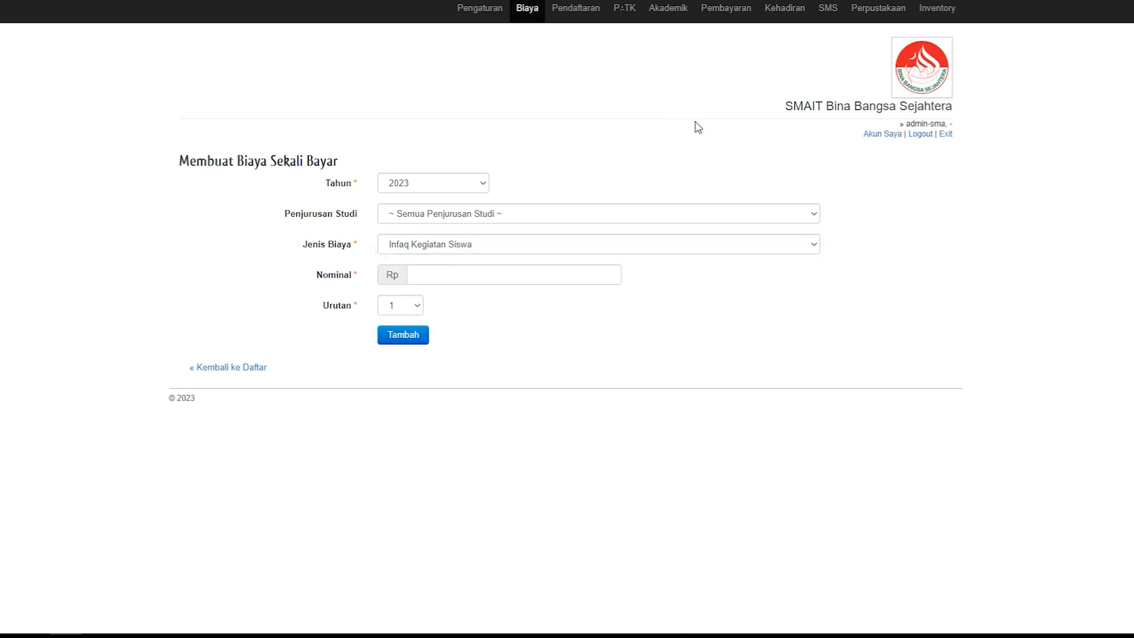
{"action": "left_click", "coordinate": [533, 22]}
{"action": "left_click", "coordinate": [455, 275]}
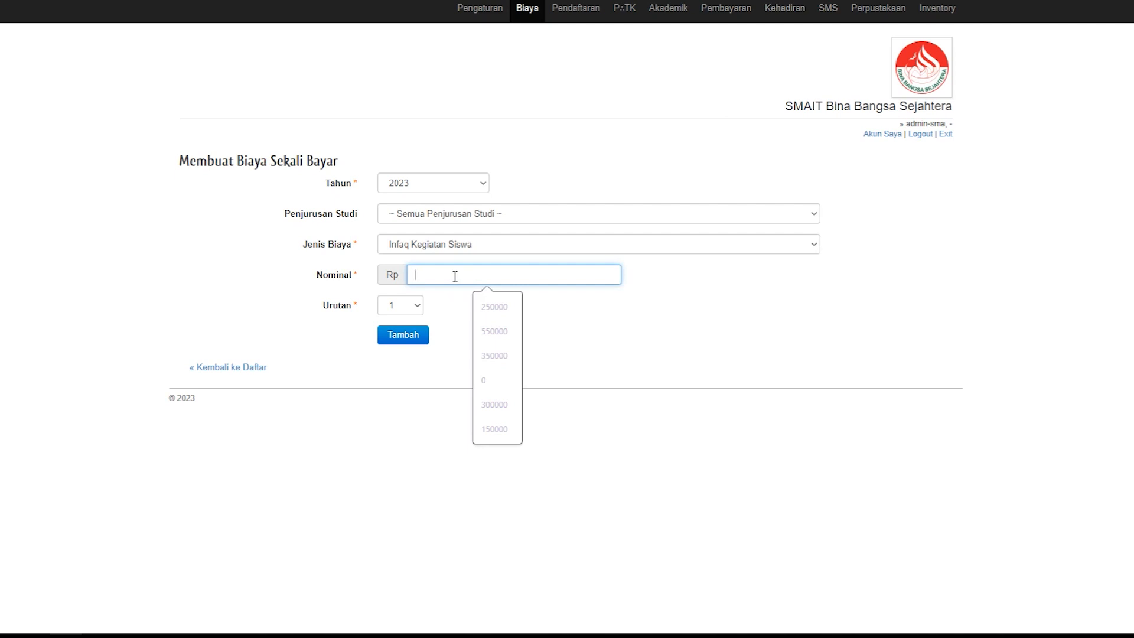
{"action": "left_click", "coordinate": [758, 310]}
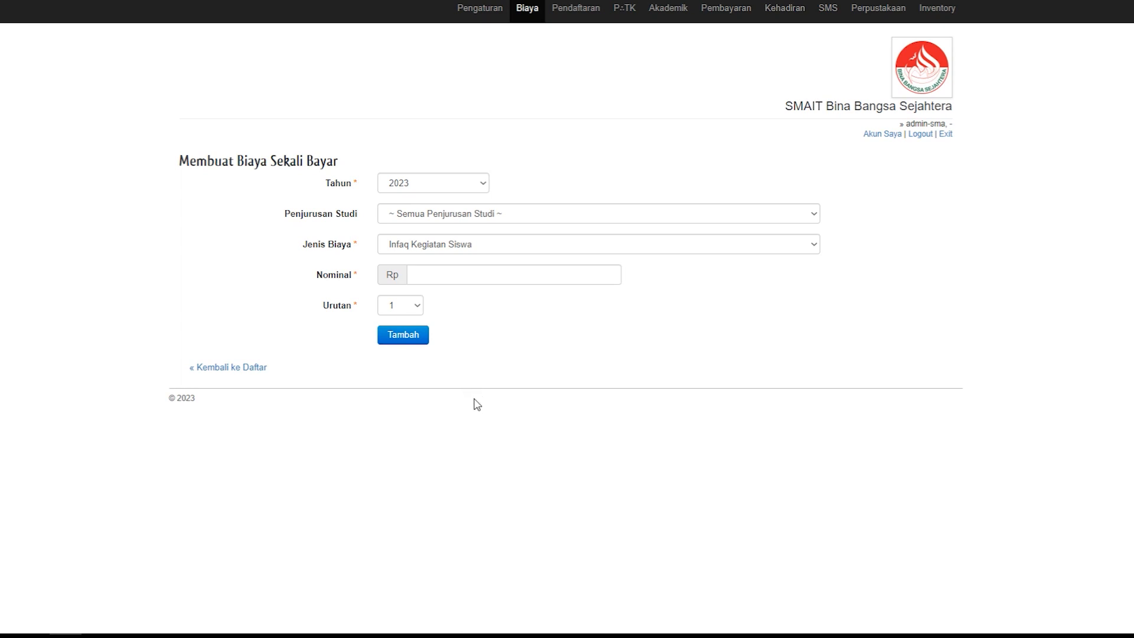
Step: Start a new recurring fee under Biaya Berulang and look over the available study tracks
{"action": "left_click", "coordinate": [529, 15]}
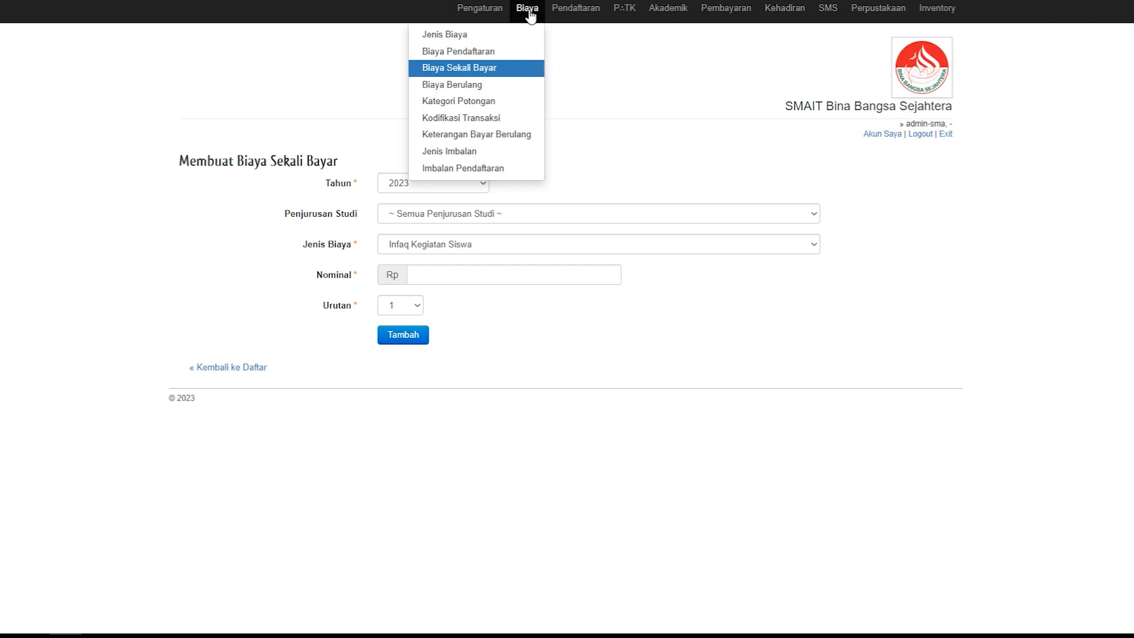
{"action": "left_click", "coordinate": [461, 87]}
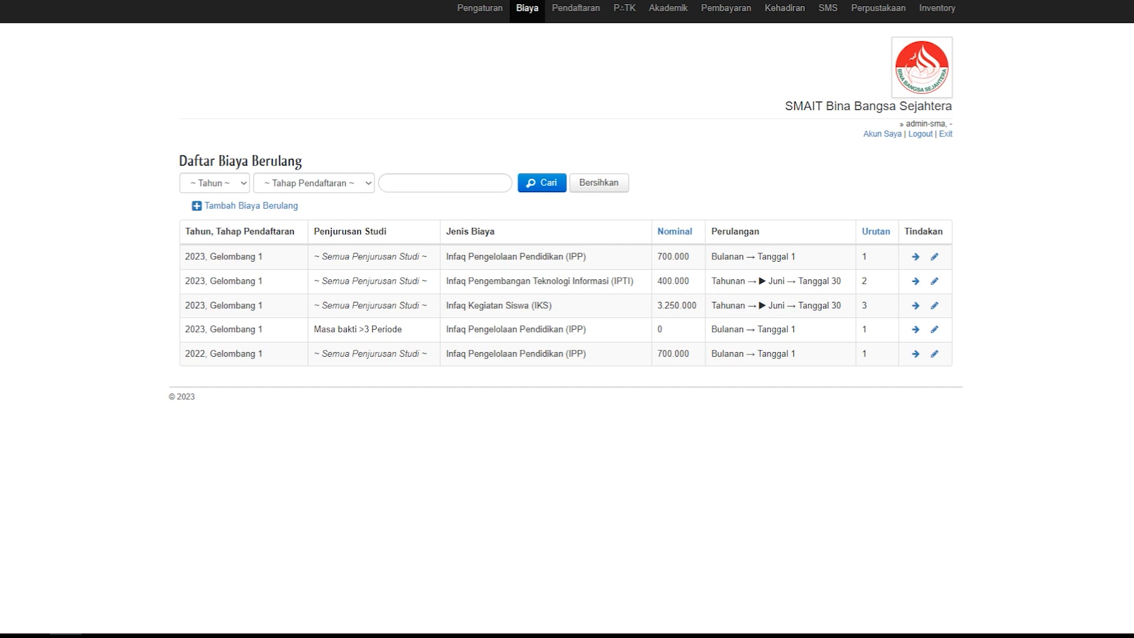
{"action": "left_click", "coordinate": [252, 217]}
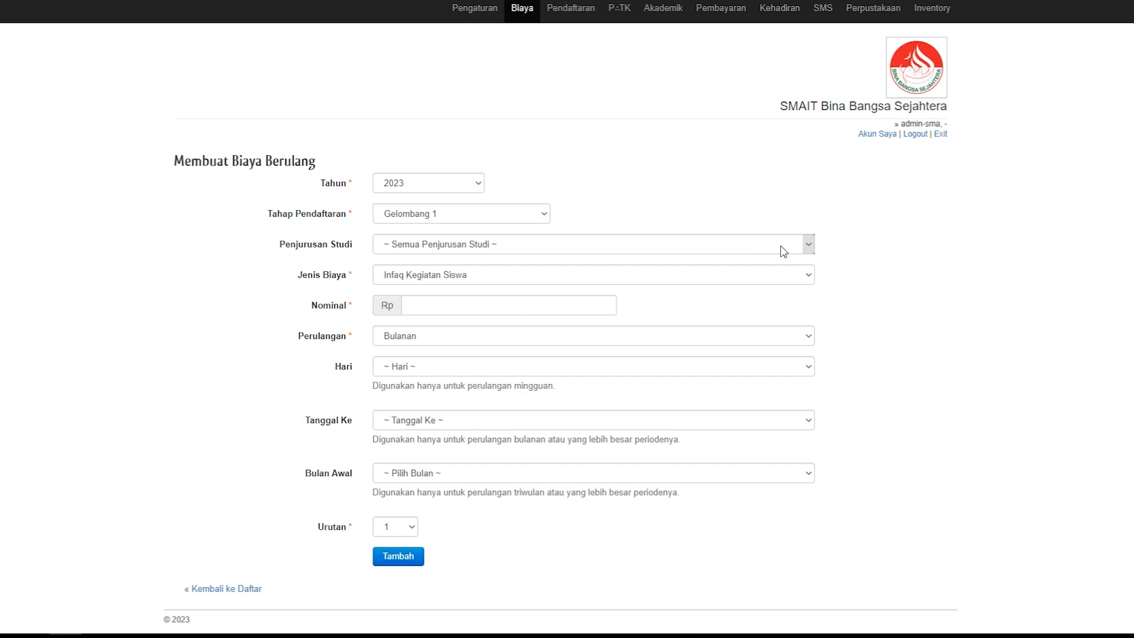
{"action": "left_click", "coordinate": [497, 248]}
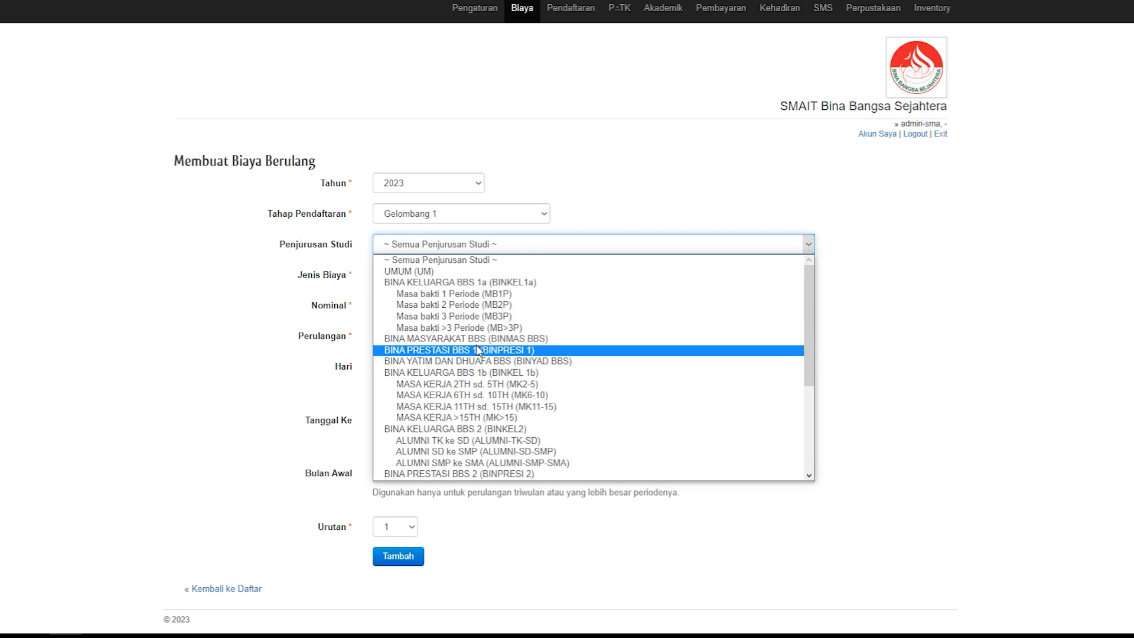
{"action": "left_click", "coordinate": [826, 195]}
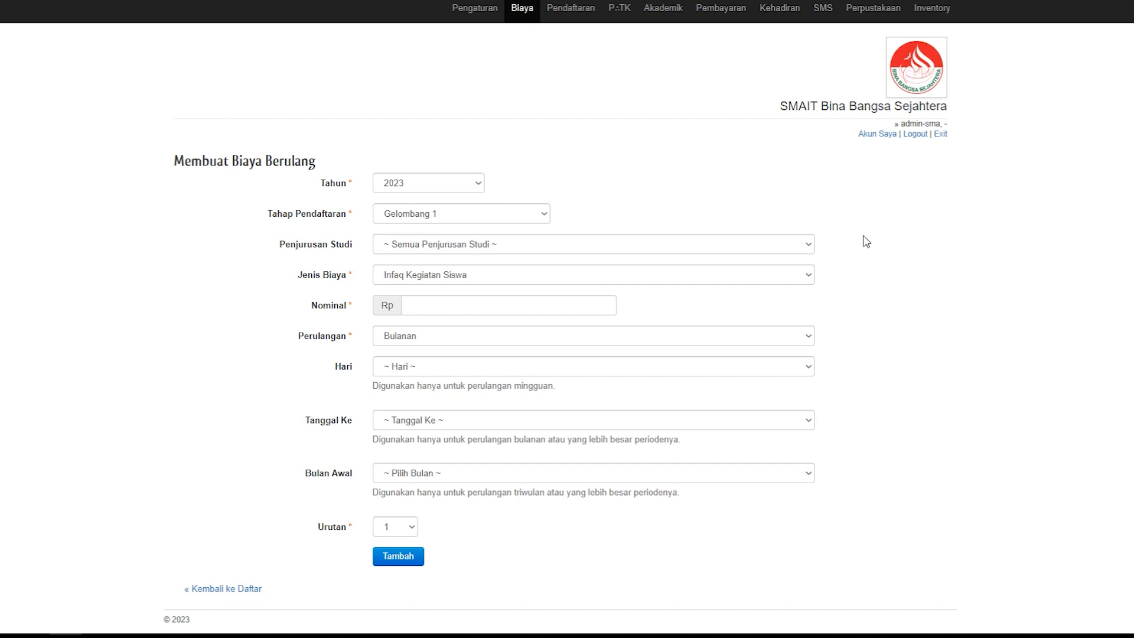
Step: Set the recurring fee's cost type to Infaq Sarana Pendidikan and its amount to Rp 350000
{"action": "left_click", "coordinate": [811, 279]}
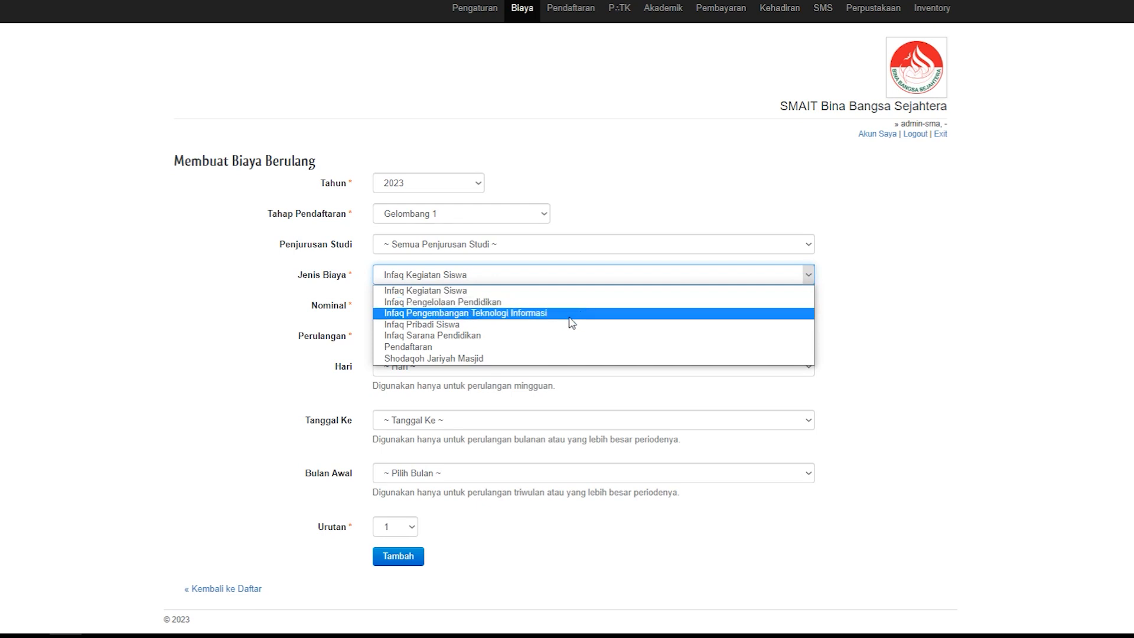
{"action": "left_click", "coordinate": [537, 335]}
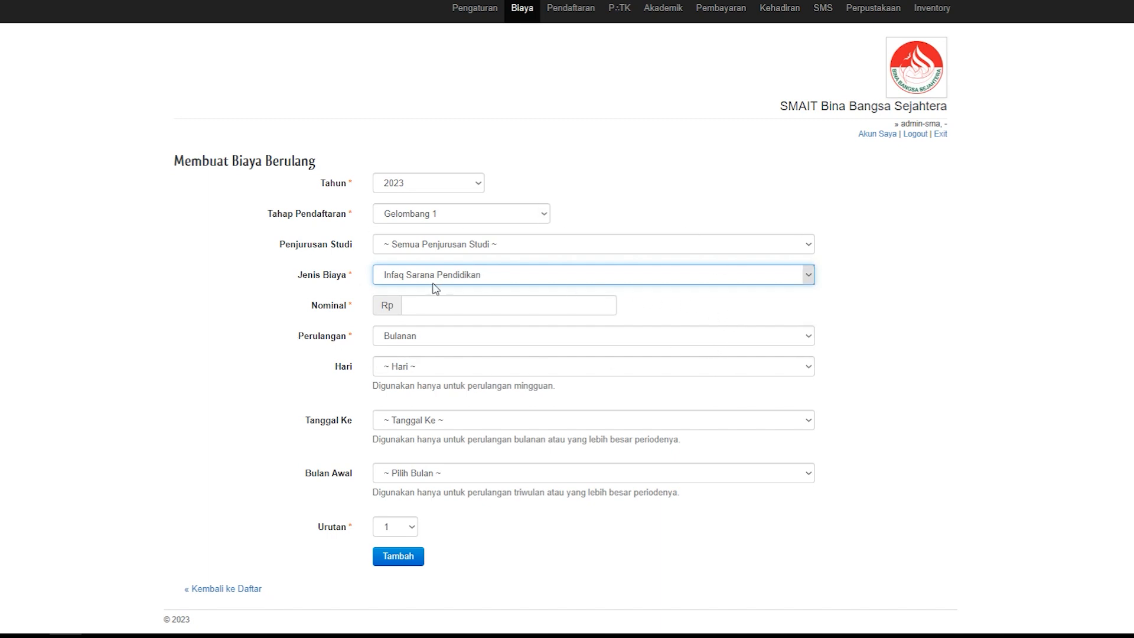
{"action": "left_click", "coordinate": [522, 305]}
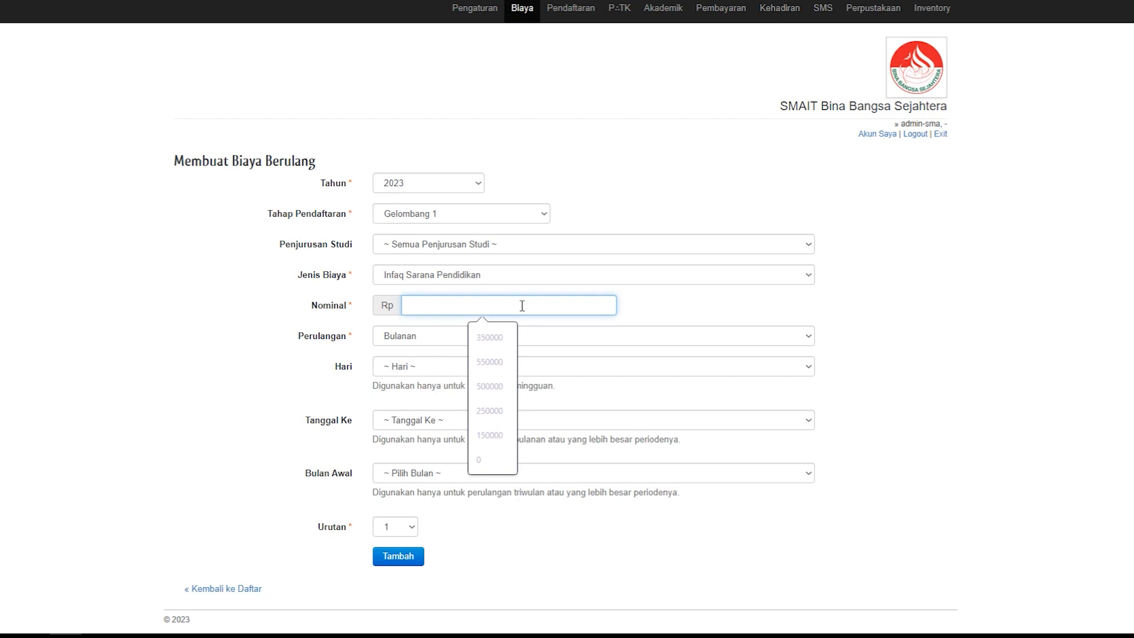
{"action": "type", "text": "350"}
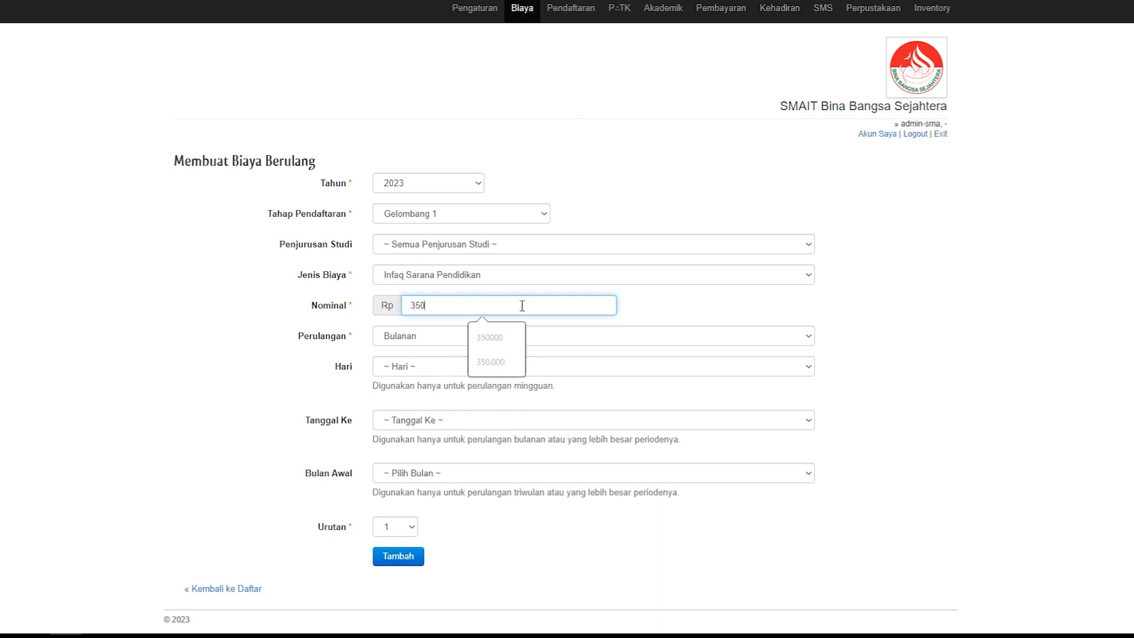
{"action": "type", "text": "000"}
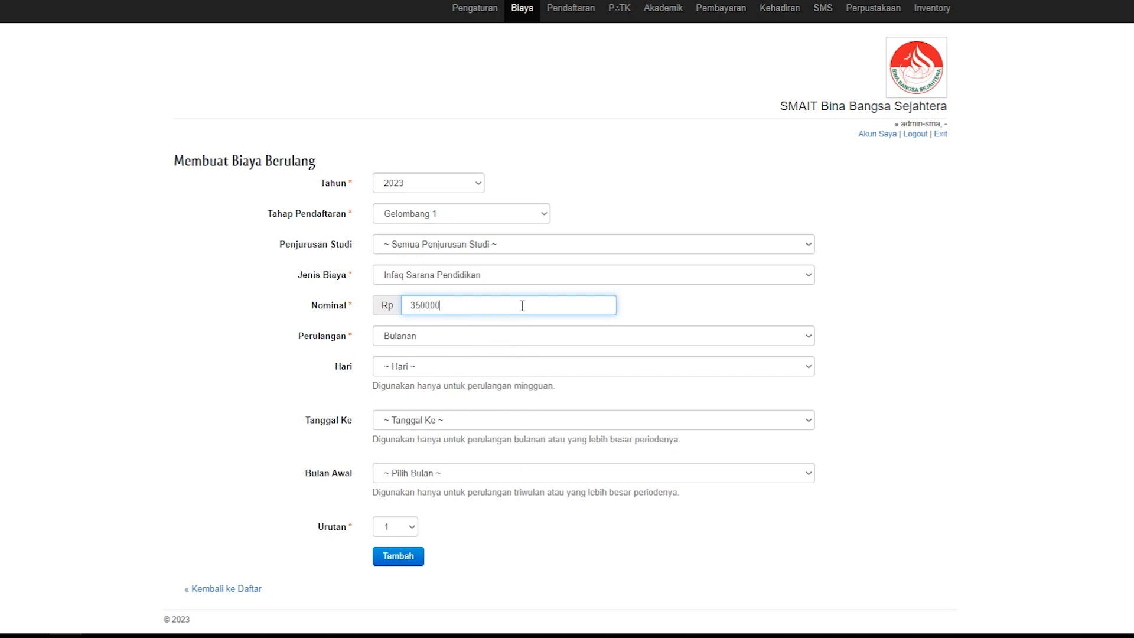
{"action": "key", "text": "BackSpace"}
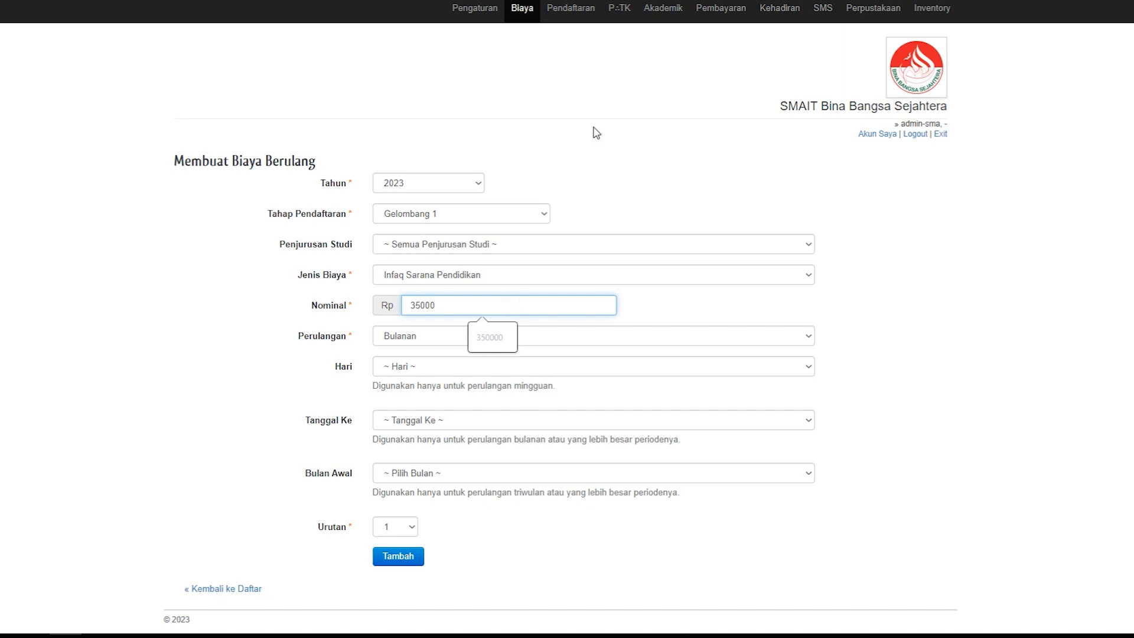
{"action": "type", "text": "0"}
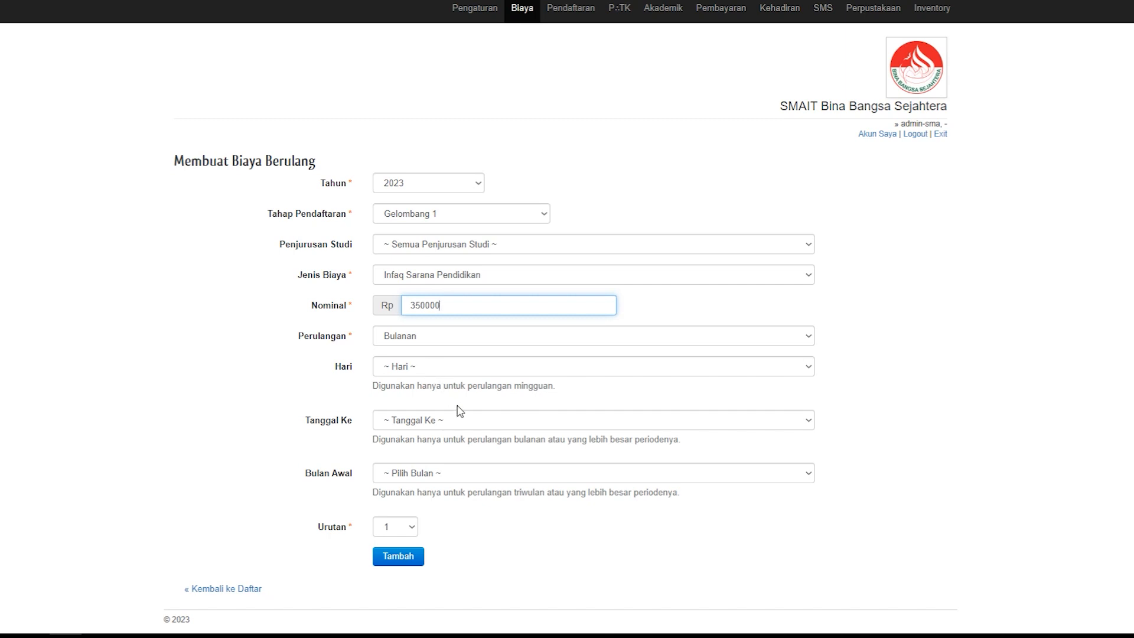
Step: Set the recurring fee's due date to day 1 and starting month to Juli, and return to the list without adding it
{"action": "left_click", "coordinate": [409, 421]}
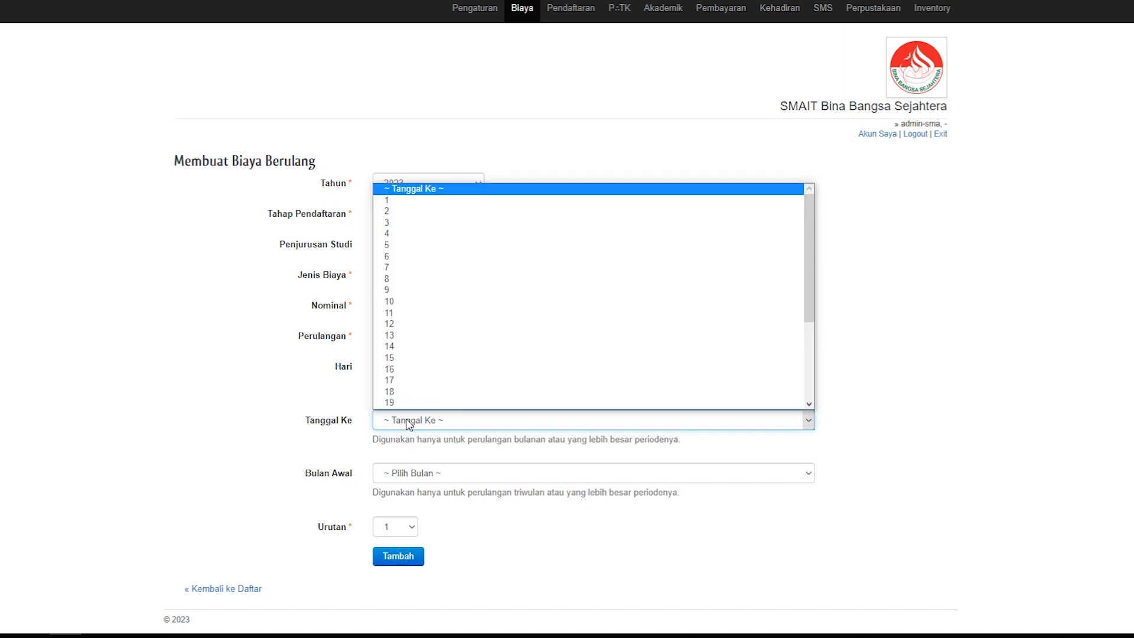
{"action": "left_click", "coordinate": [390, 202]}
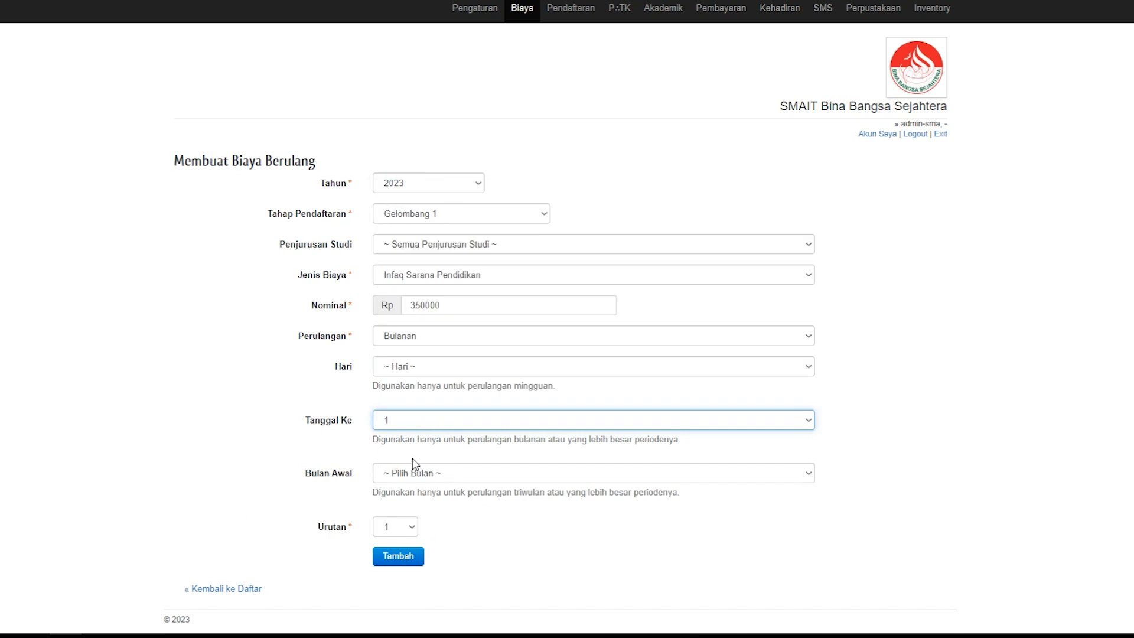
{"action": "left_click", "coordinate": [418, 477]}
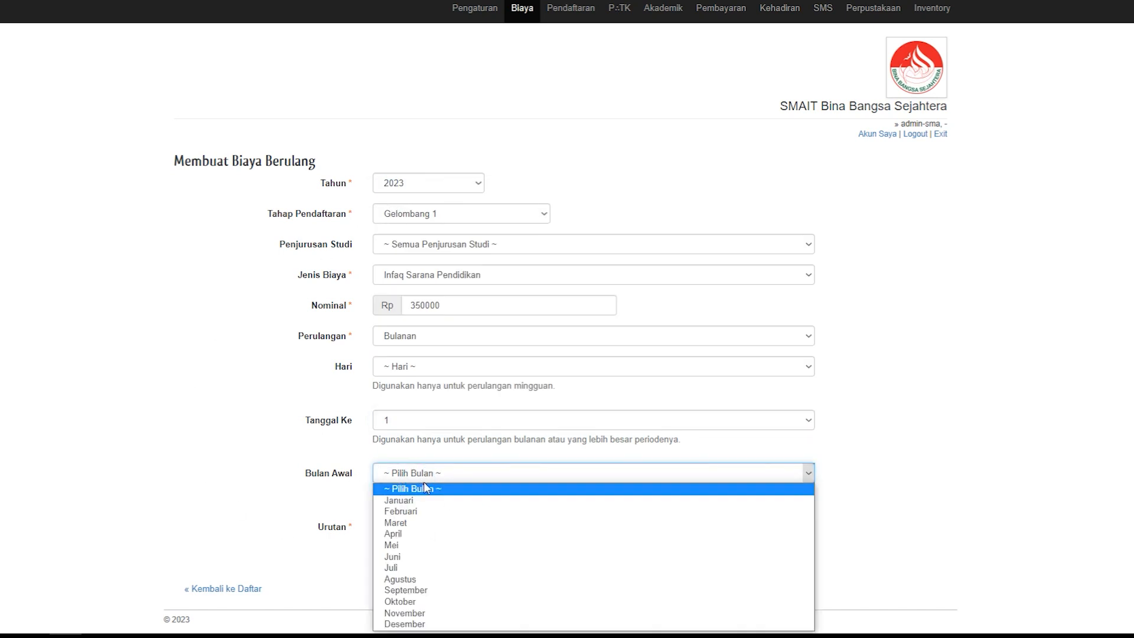
{"action": "left_click", "coordinate": [390, 565]}
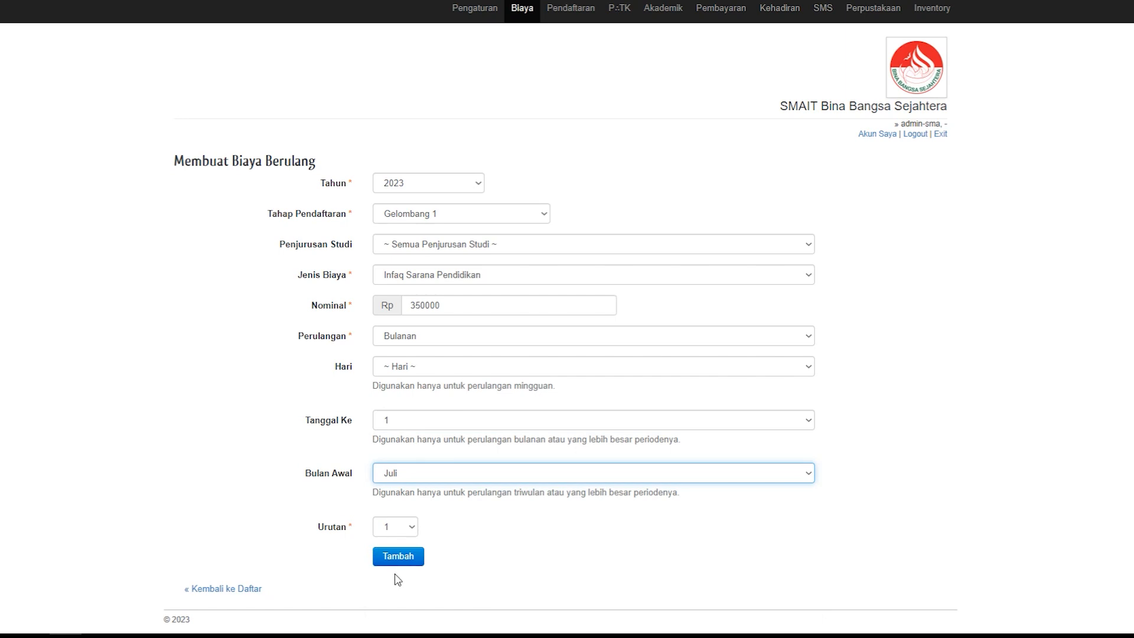
{"action": "left_click", "coordinate": [251, 602]}
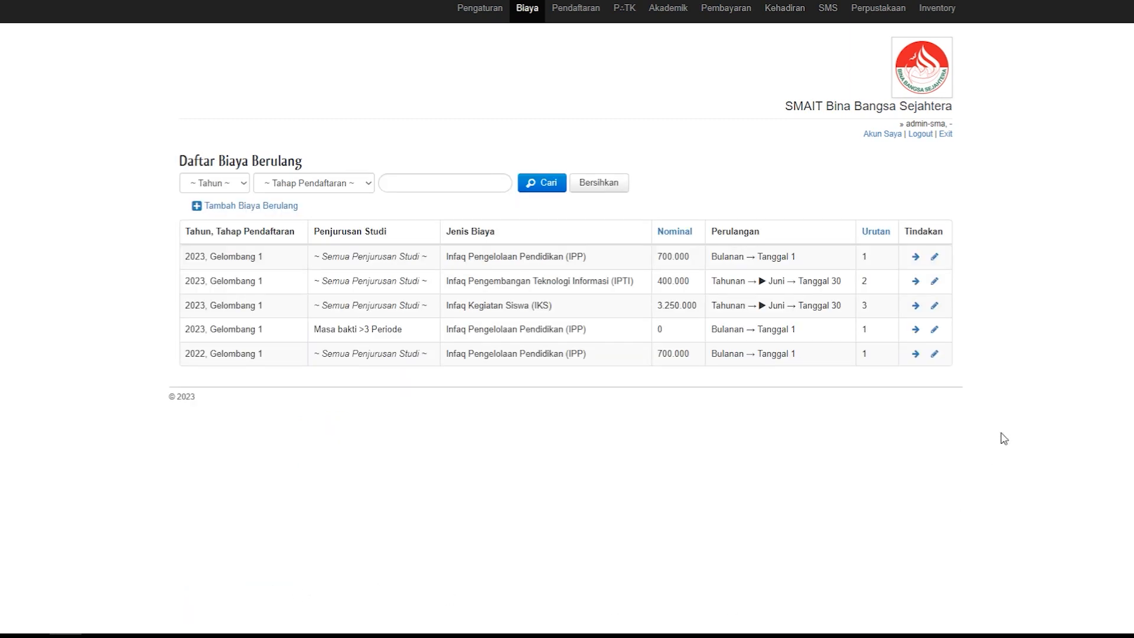
Step: View the edit confirmation for the first recurring fee in the list, and open the discount category list, Kategori Potongan
{"action": "left_click", "coordinate": [934, 257]}
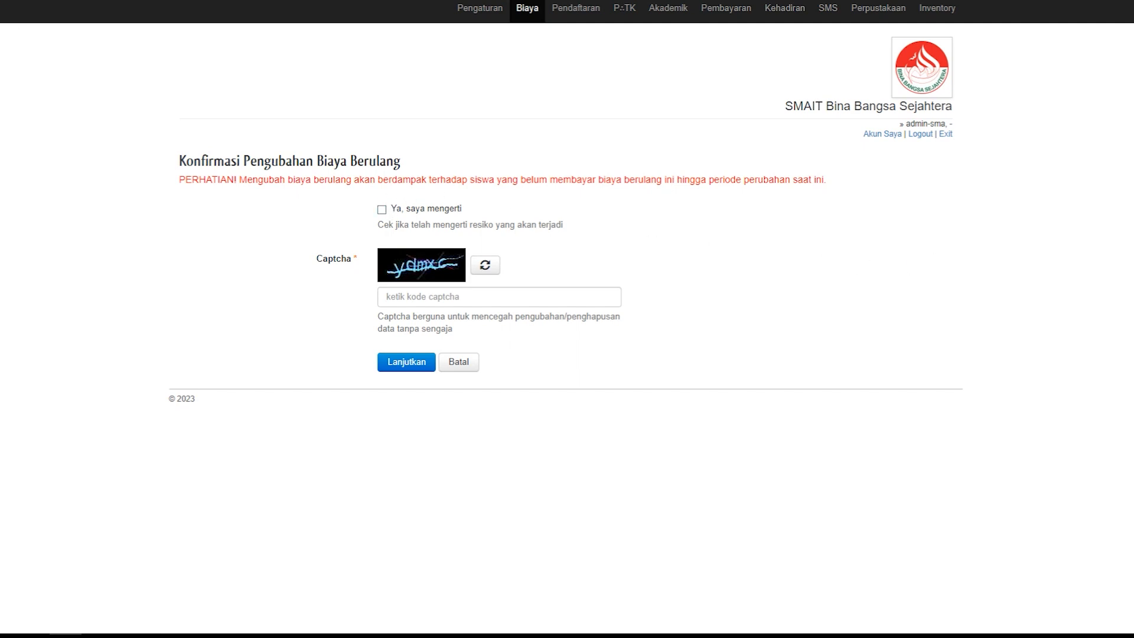
{"action": "key", "text": "alt+Left"}
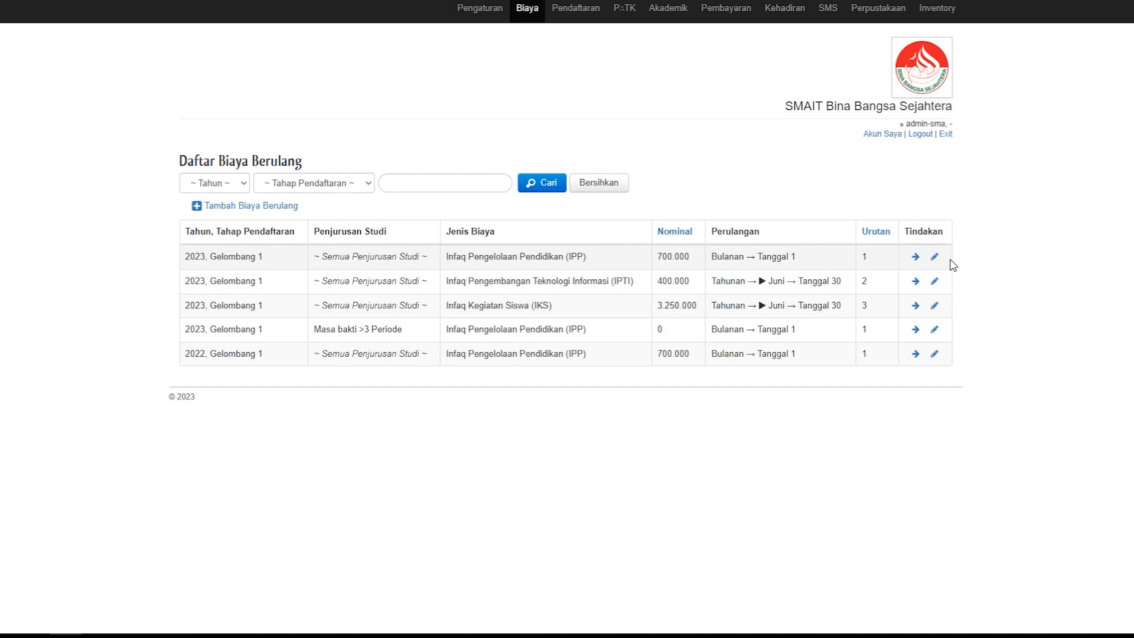
{"action": "mouse_move", "coordinate": [517, 12]}
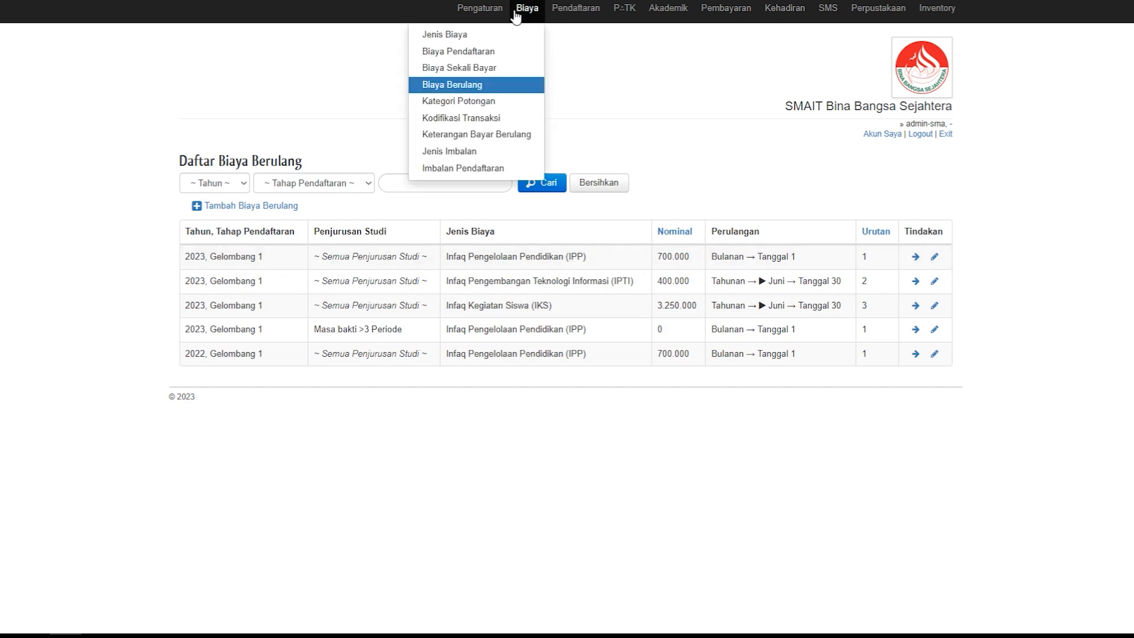
{"action": "left_click", "coordinate": [480, 102]}
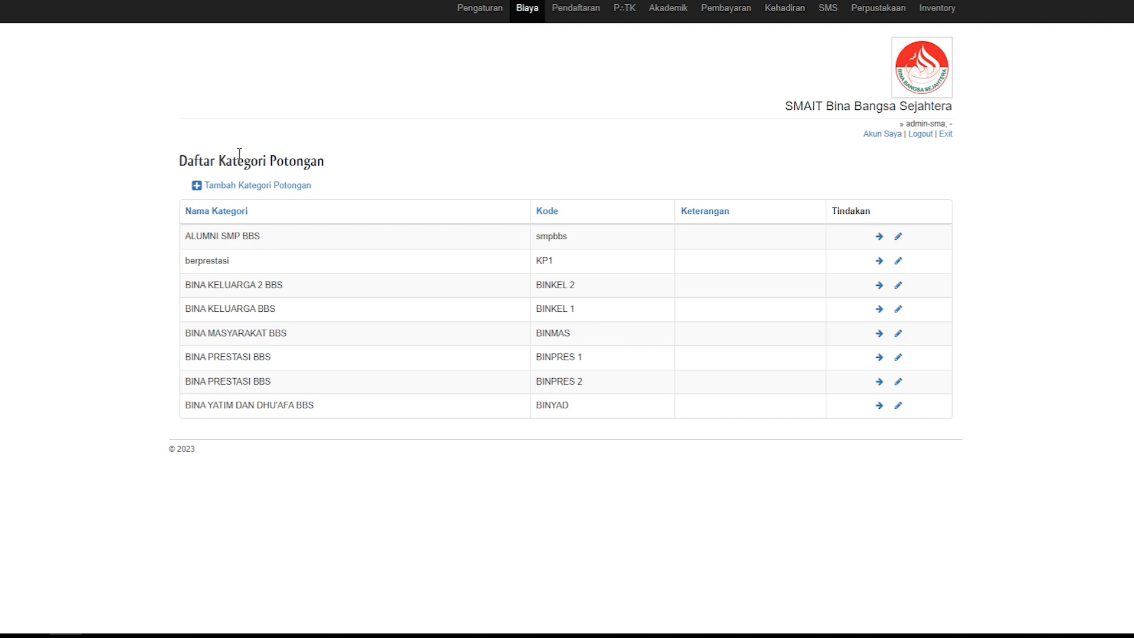
Step: Fill in a new discount category named Siswa Berprestasi with code SB, and return to the list without saving it
{"action": "left_click", "coordinate": [239, 187]}
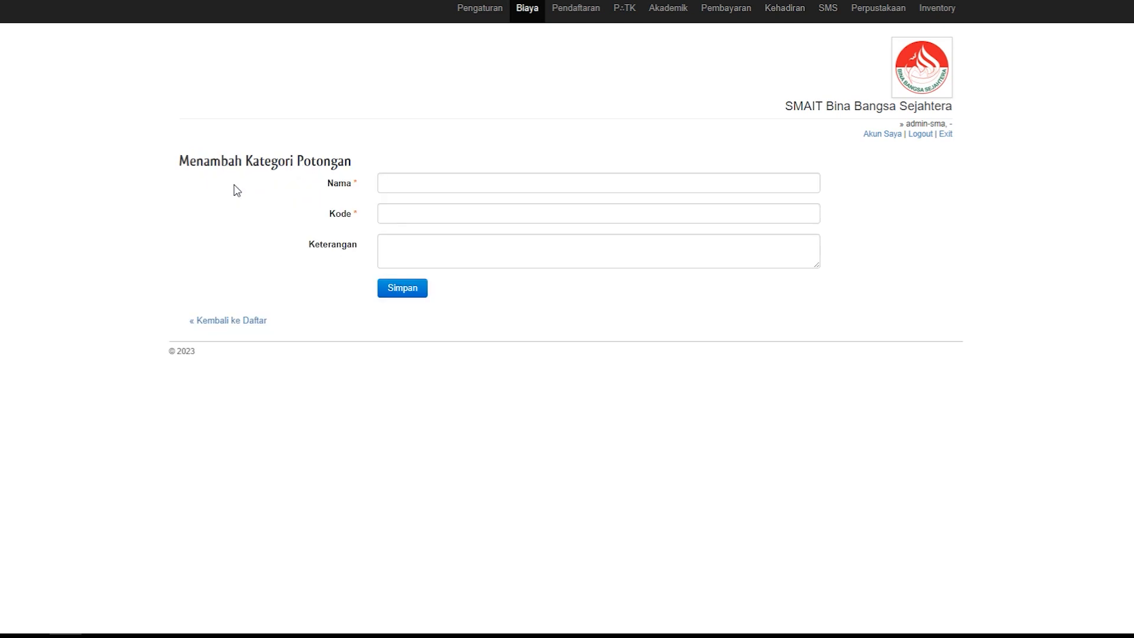
{"action": "left_click", "coordinate": [404, 185]}
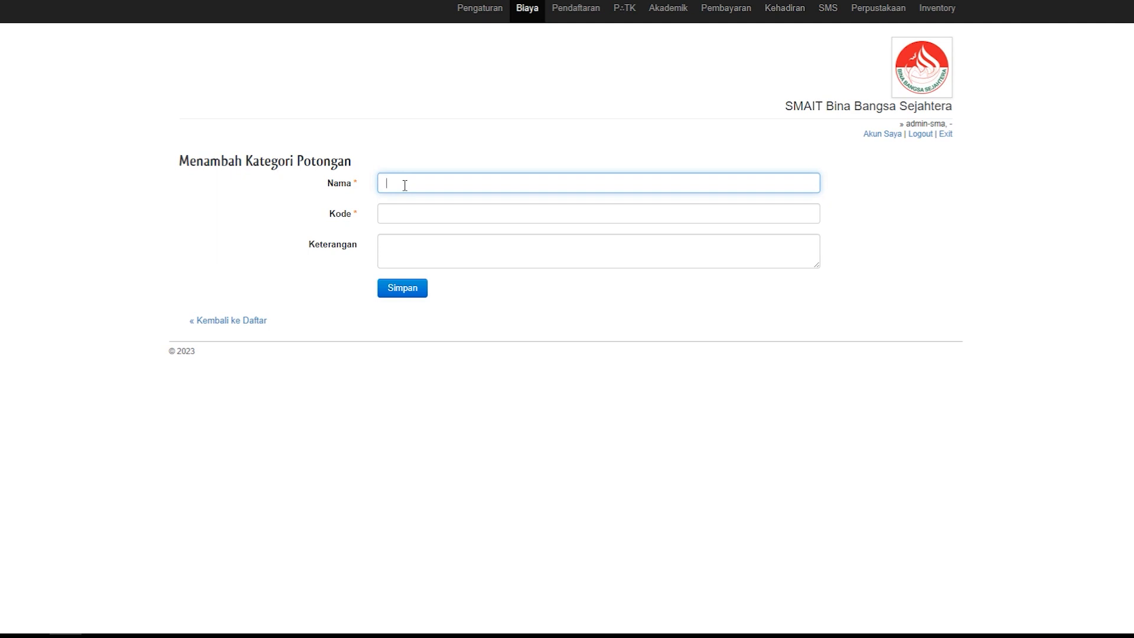
{"action": "type", "text": "sISWA"}
{"action": "key", "text": "BackSpace"}
{"action": "key", "text": "BackSpace"}
{"action": "key", "text": "BackSpace"}
{"action": "key", "text": "BackSpace"}
{"action": "key", "text": "BackSpace"}
{"action": "key", "text": "BackSpace"}
{"action": "type", "text": "Siswa Berprestasi"}
{"action": "left_click", "coordinate": [418, 213]}
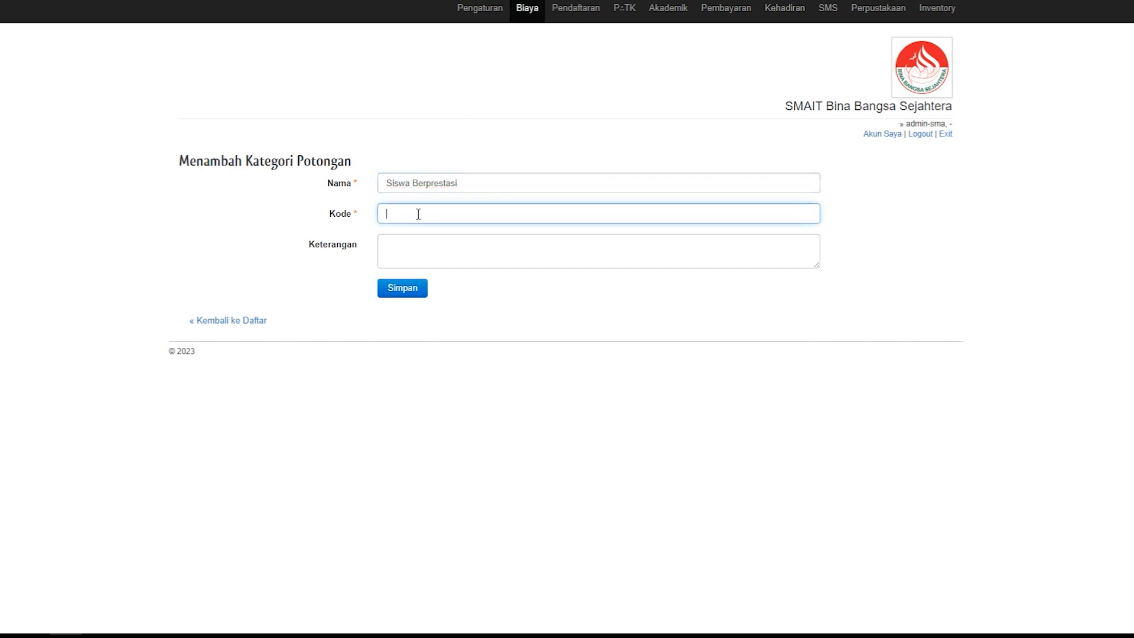
{"action": "type", "text": "SB"}
{"action": "left_click", "coordinate": [242, 334]}
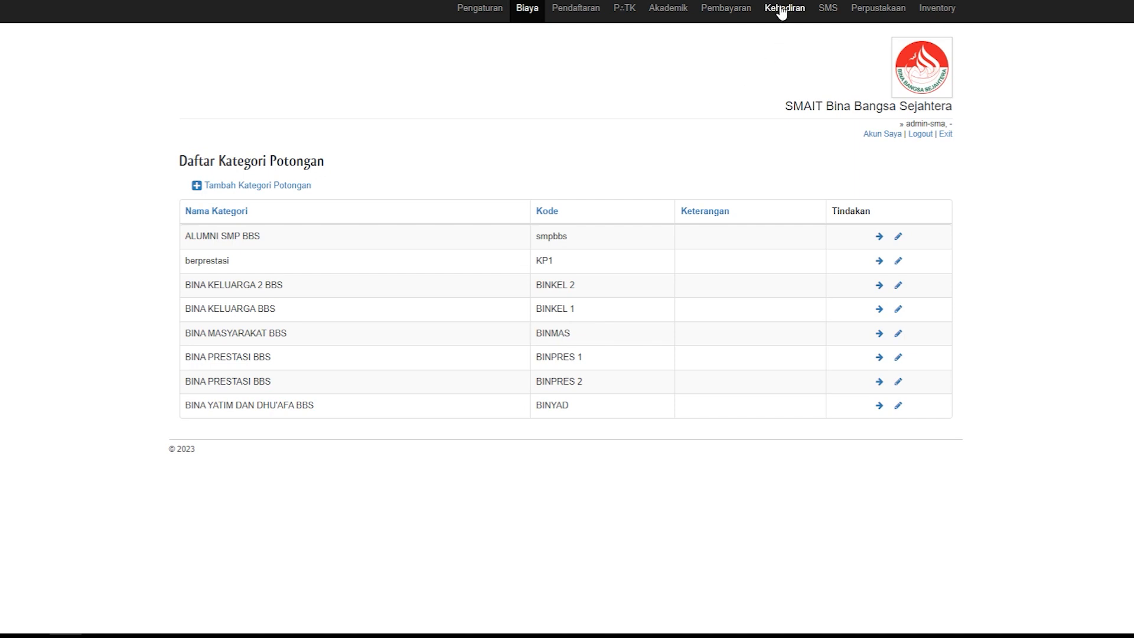
Step: Filter the registration fee payment list under Pembayaran to year 2023 and open the first applicant's payment page
{"action": "left_click", "coordinate": [736, 13]}
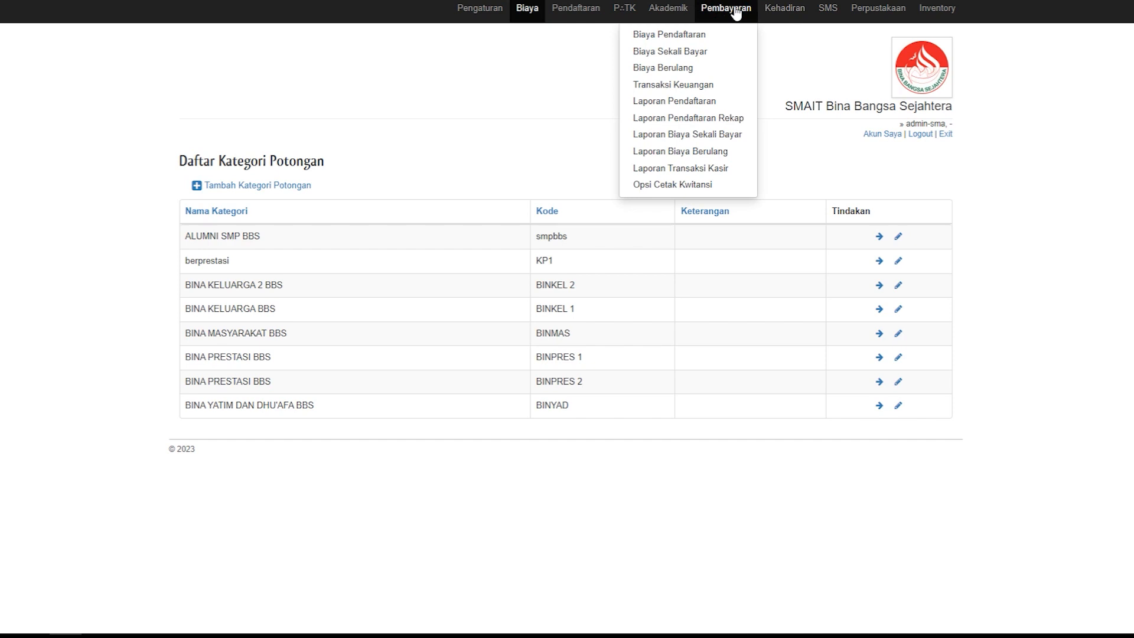
{"action": "left_click", "coordinate": [679, 36]}
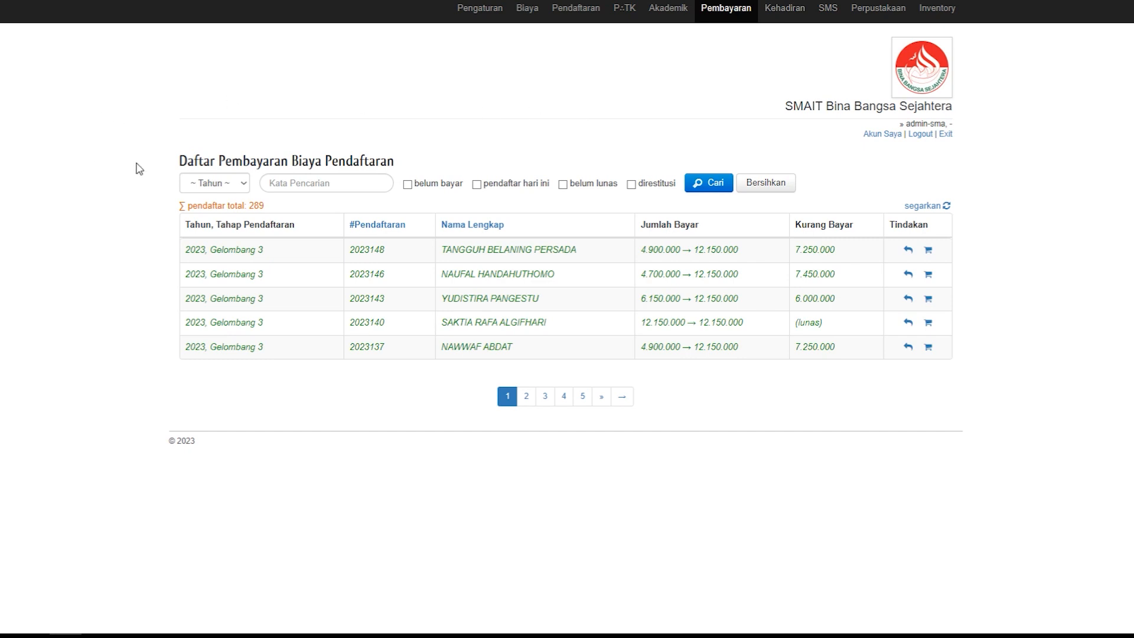
{"action": "left_click", "coordinate": [241, 184]}
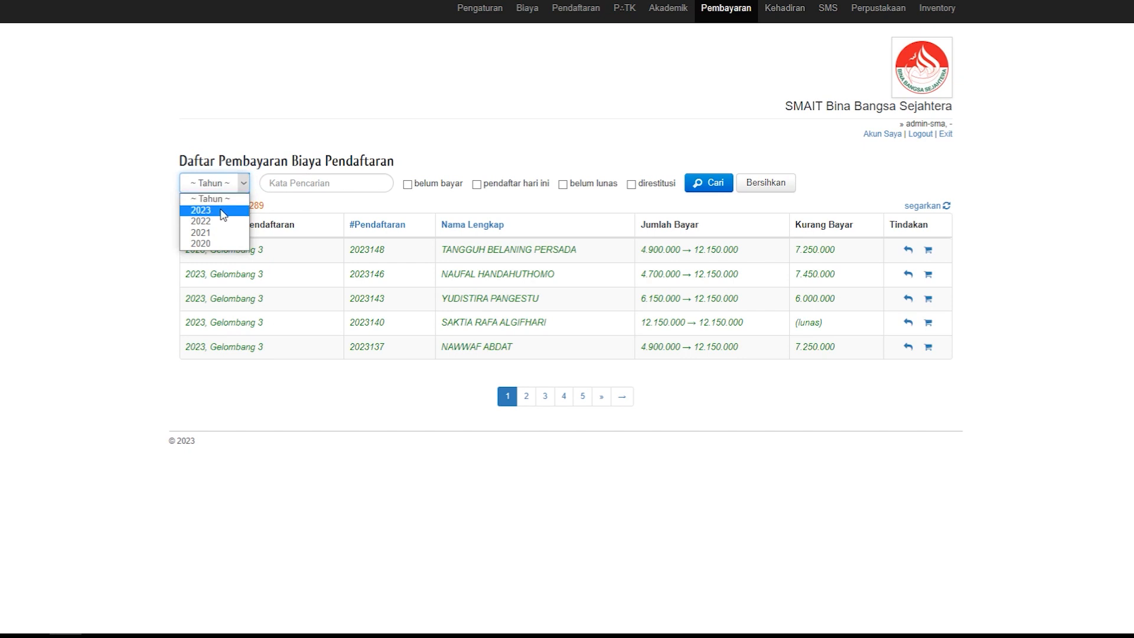
{"action": "left_click", "coordinate": [222, 211]}
{"action": "left_click", "coordinate": [702, 188]}
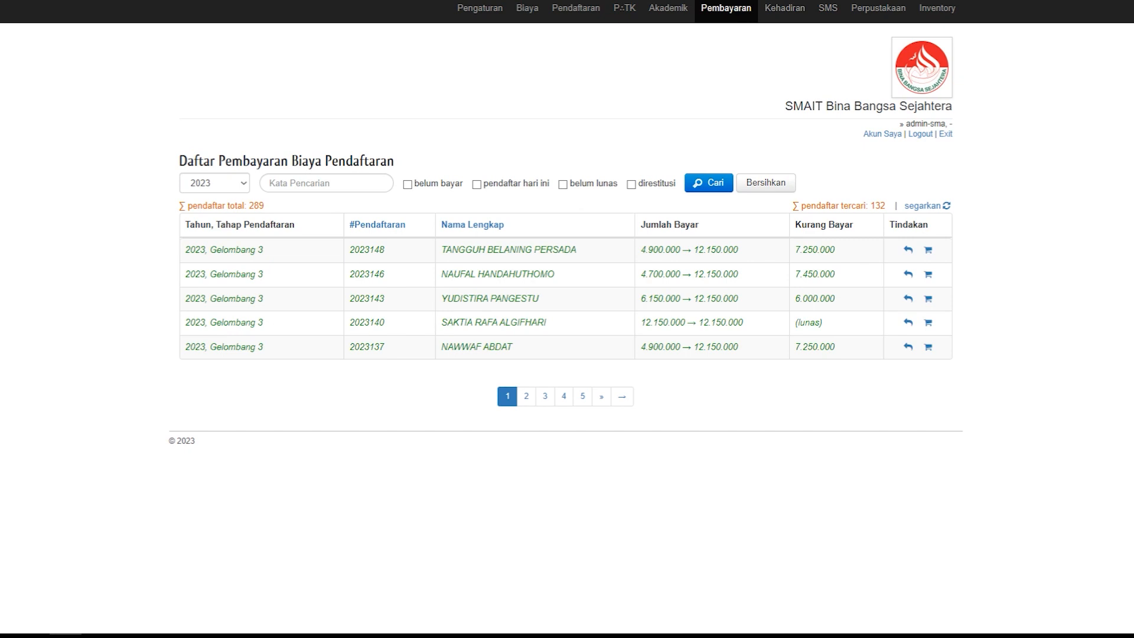
{"action": "left_click", "coordinate": [927, 251]}
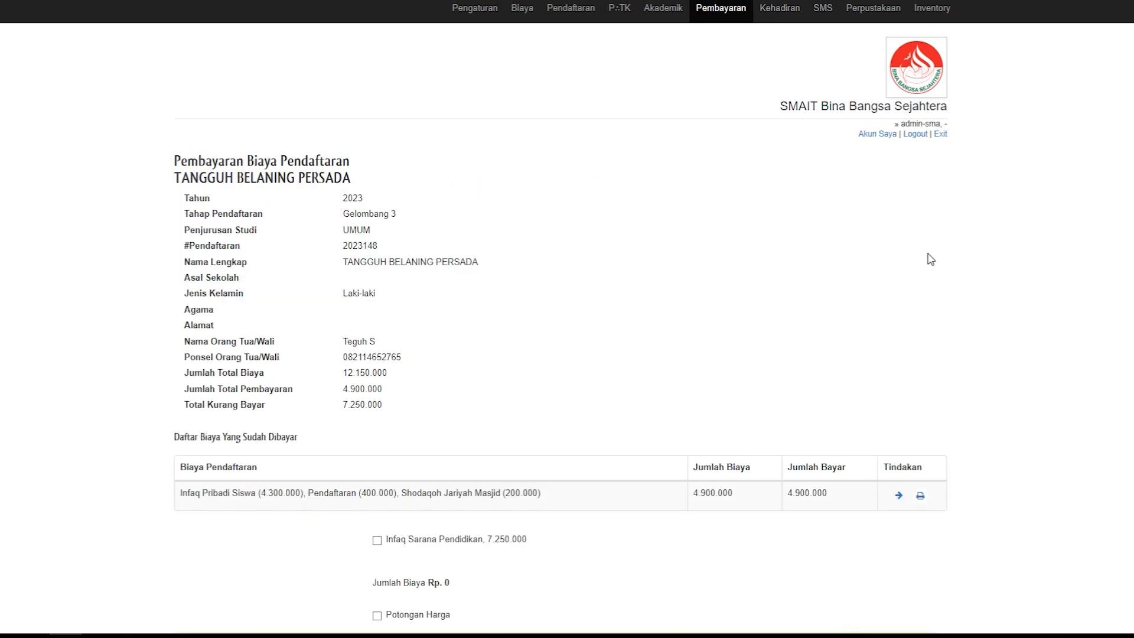
Step: Select the Infaq Sarana Pendidikan fee, enter a payment amount of 3000000, and return to the list without saving
{"action": "scroll", "coordinate": [930, 258], "scroll_direction": "down", "scroll_amount": 2}
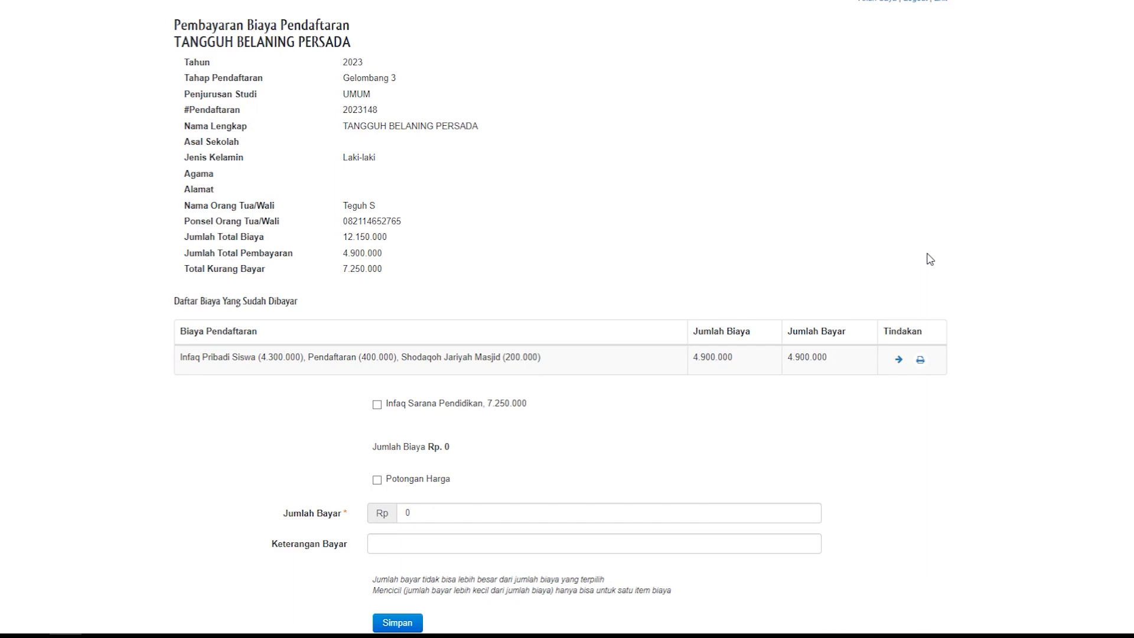
{"action": "scroll", "coordinate": [928, 257], "scroll_direction": "down", "scroll_amount": 1}
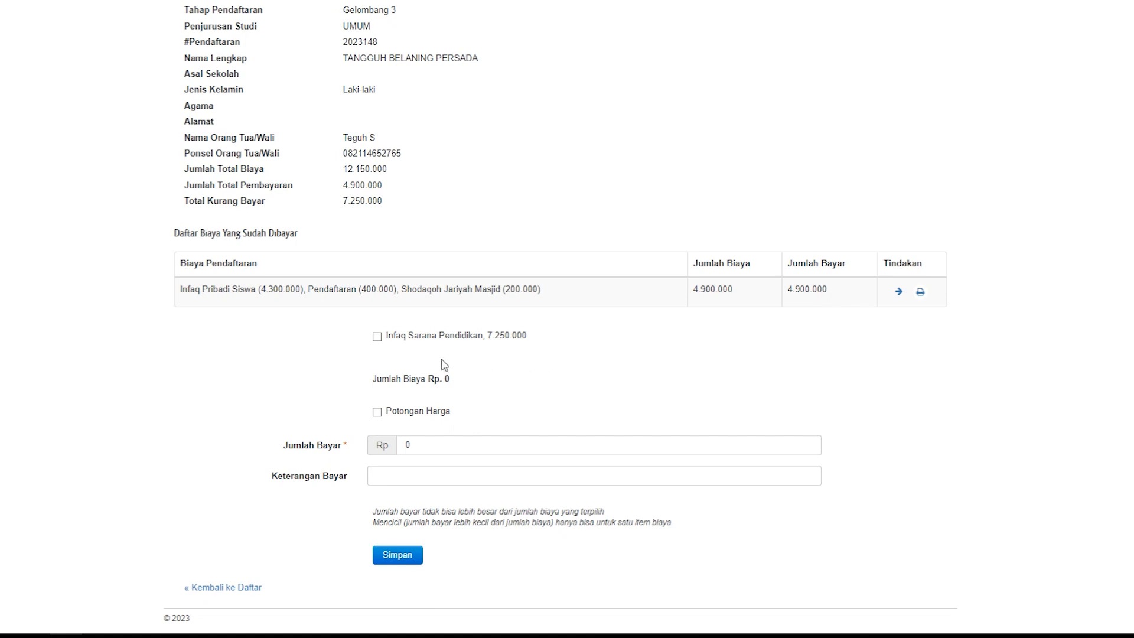
{"action": "left_click", "coordinate": [378, 345]}
{"action": "scroll", "coordinate": [750, 418], "scroll_direction": "down", "scroll_amount": 1}
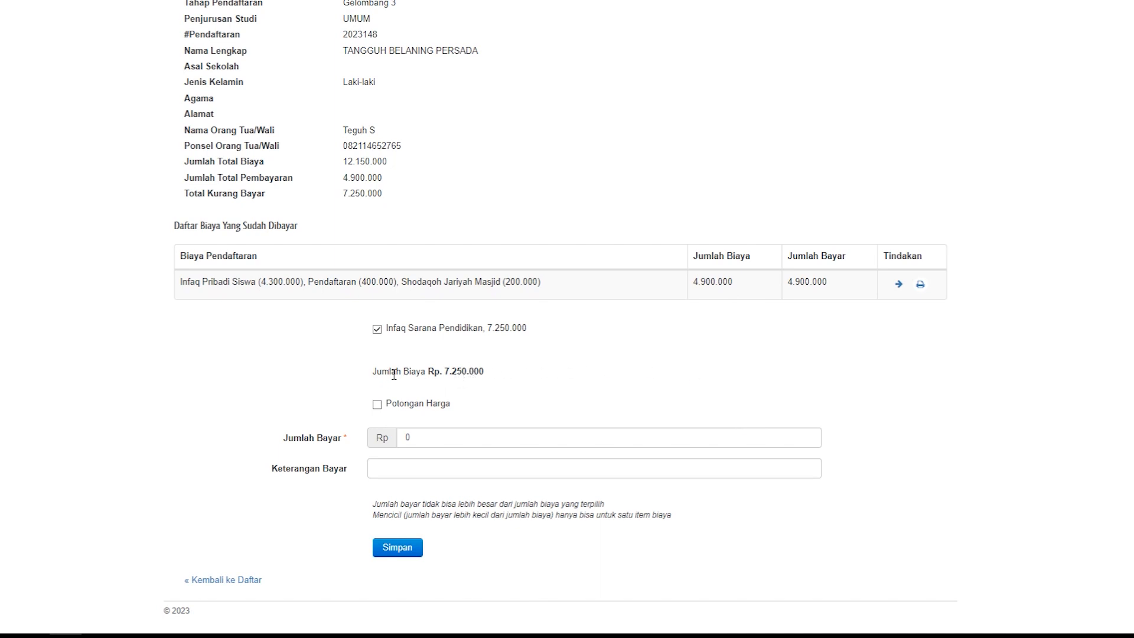
{"action": "left_click", "coordinate": [469, 372]}
{"action": "left_click_drag", "start_coordinate": [452, 437], "coordinate": [373, 451]}
{"action": "key", "text": "BackSpace"}
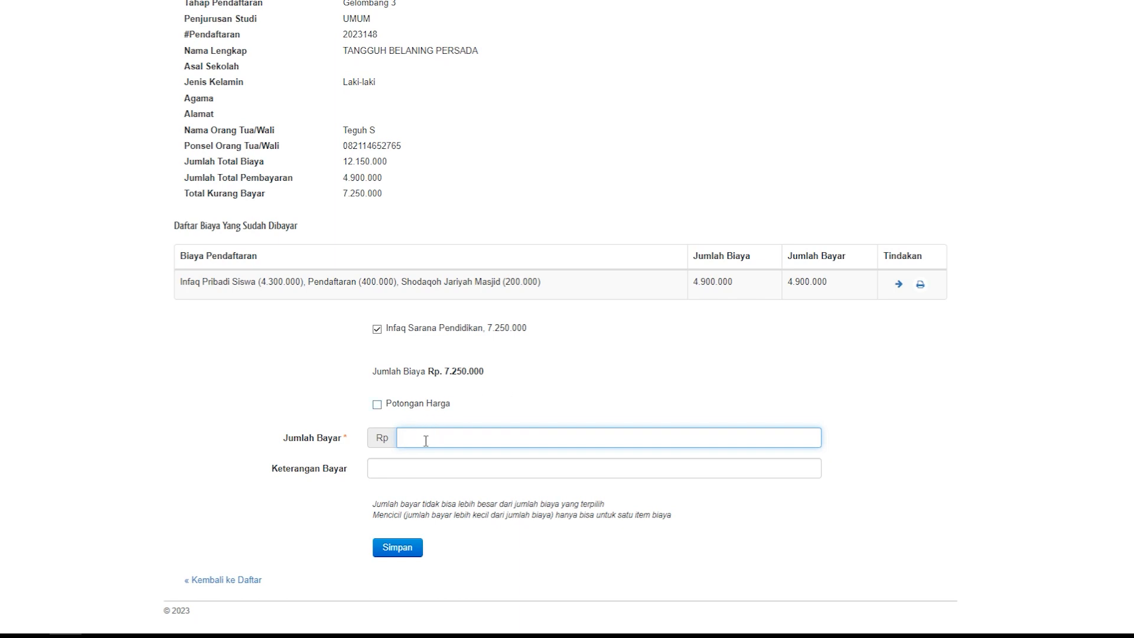
{"action": "type", "text": "3000000"}
{"action": "left_click", "coordinate": [226, 584]}
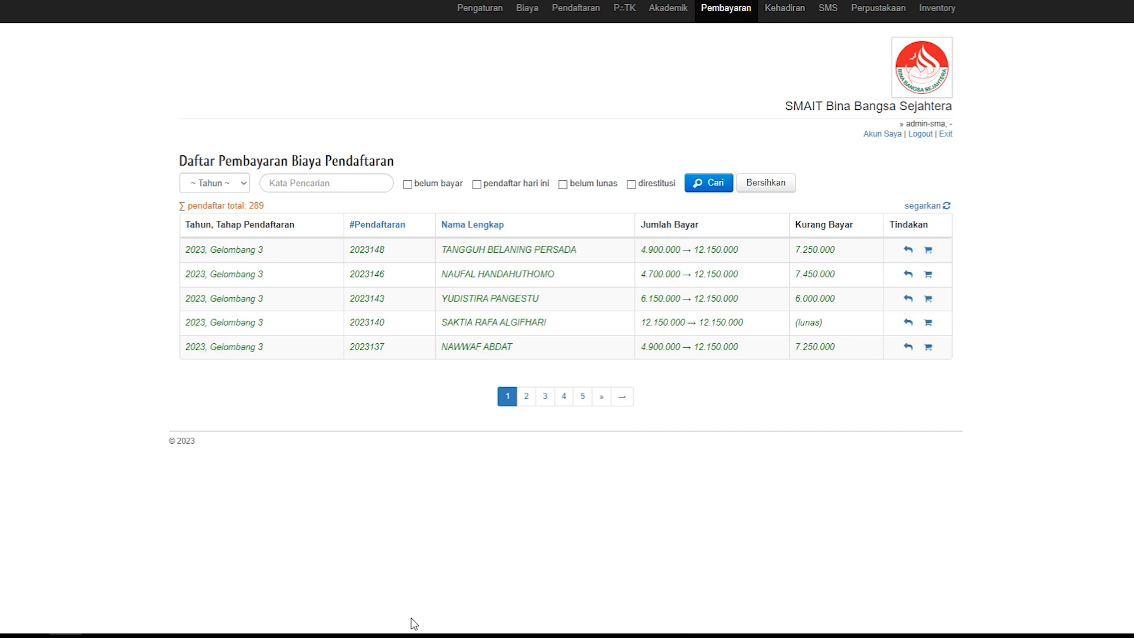
Step: Reopen the first applicant's registration fee payment page and print the receipt for the fees already paid
{"action": "left_click", "coordinate": [928, 251]}
{"action": "scroll", "coordinate": [935, 261], "scroll_direction": "down", "scroll_amount": 5}
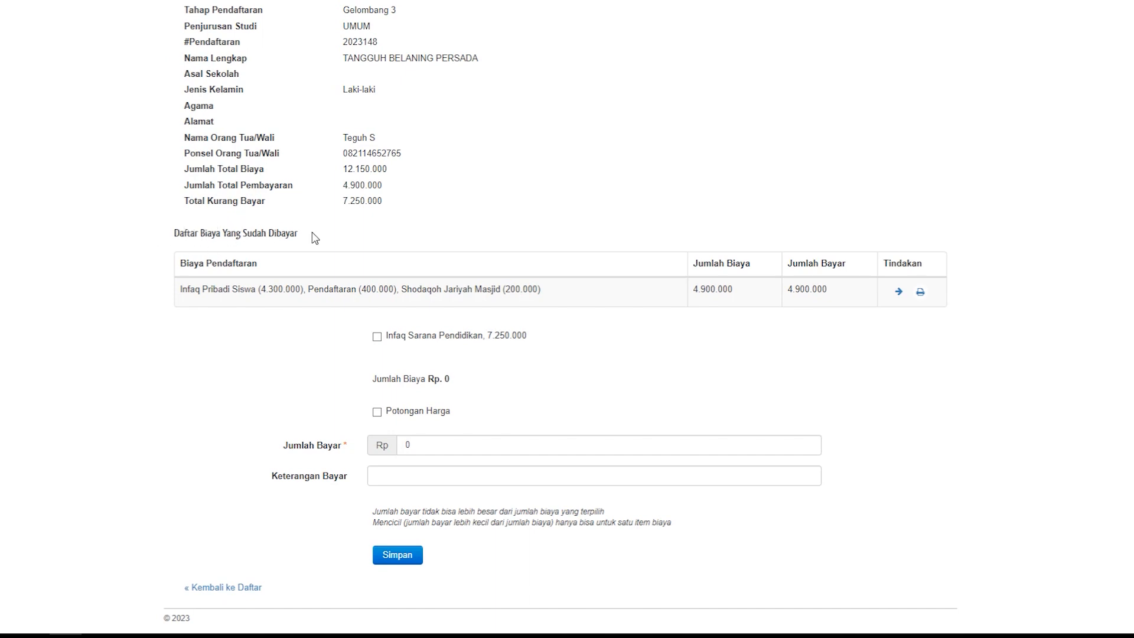
{"action": "left_click", "coordinate": [920, 295]}
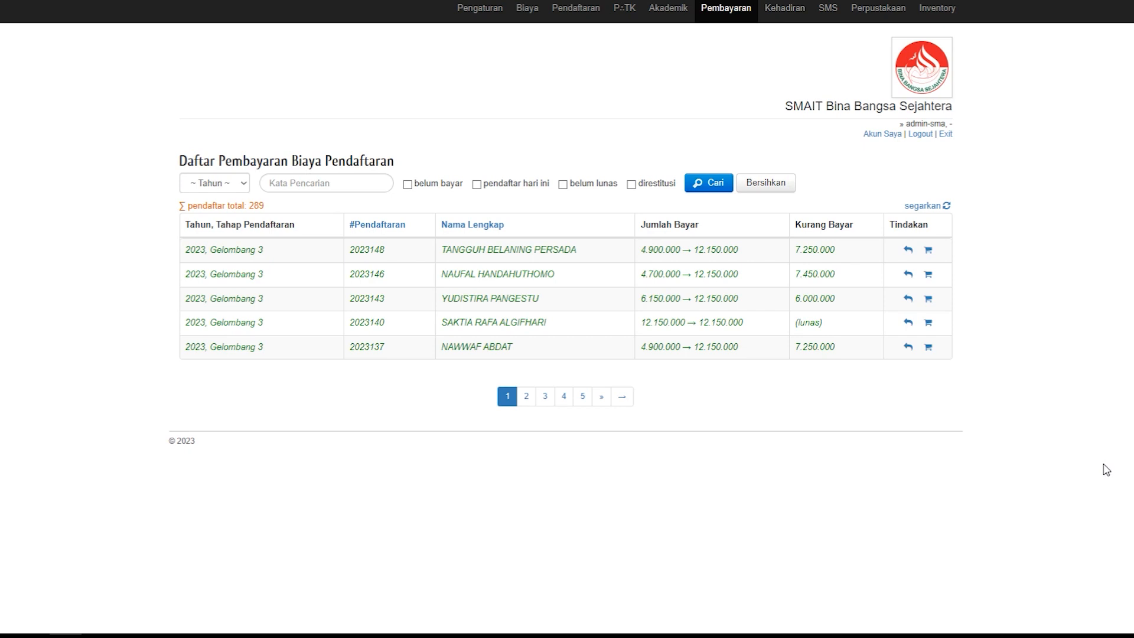
Step: Go to page 7 of the recurring fee payment list, Biaya Berulang, and open the fourth student's Infaq Pengelolaan Pendidikan (IPP) payment
{"action": "left_click", "coordinate": [723, 15]}
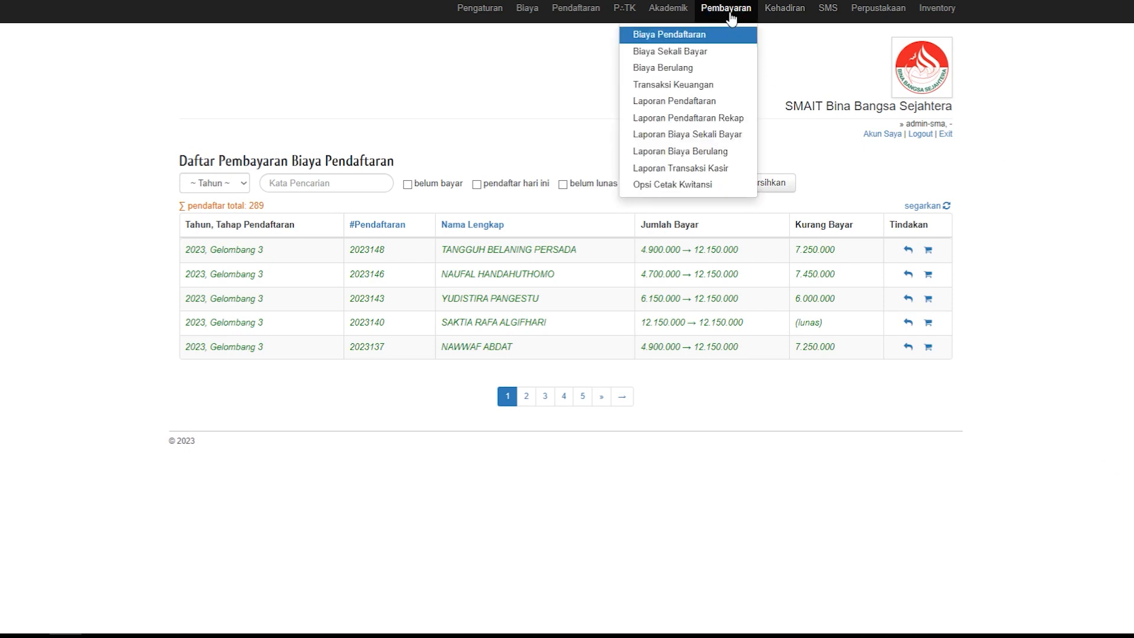
{"action": "left_click", "coordinate": [673, 68]}
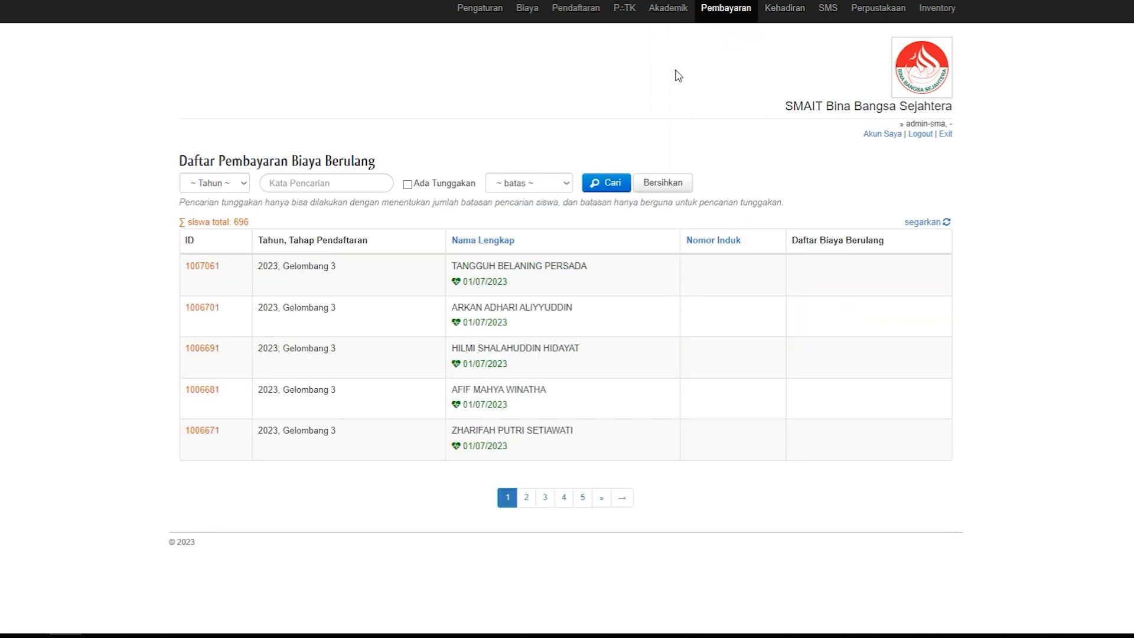
{"action": "left_click", "coordinate": [601, 497]}
{"action": "scroll", "coordinate": [600, 502], "scroll_direction": "down", "scroll_amount": 1}
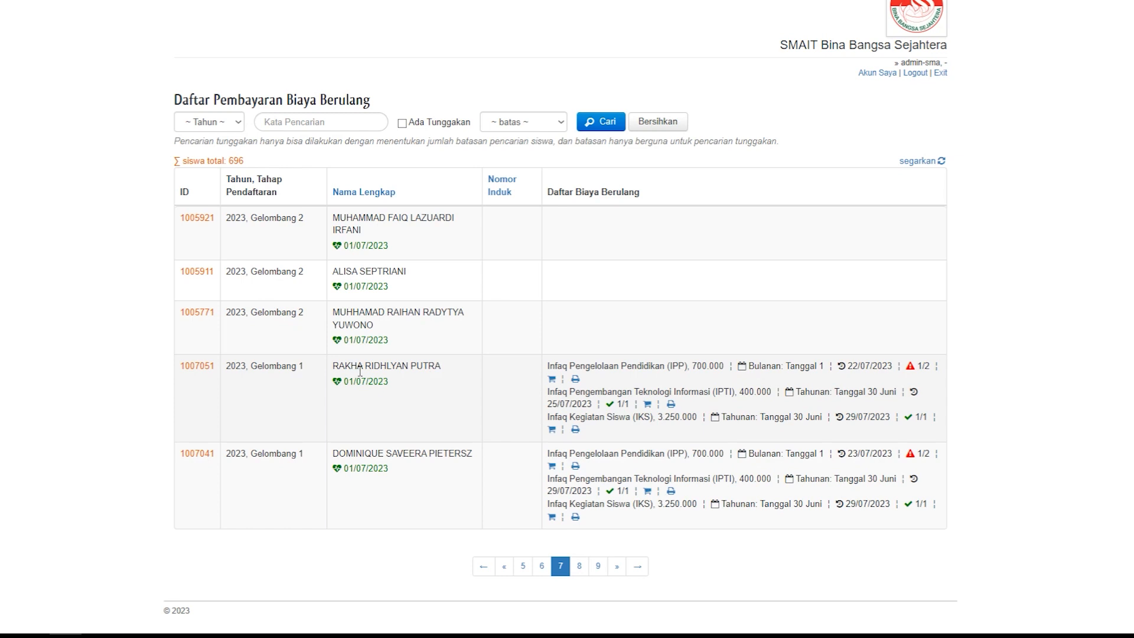
{"action": "left_click", "coordinate": [552, 379]}
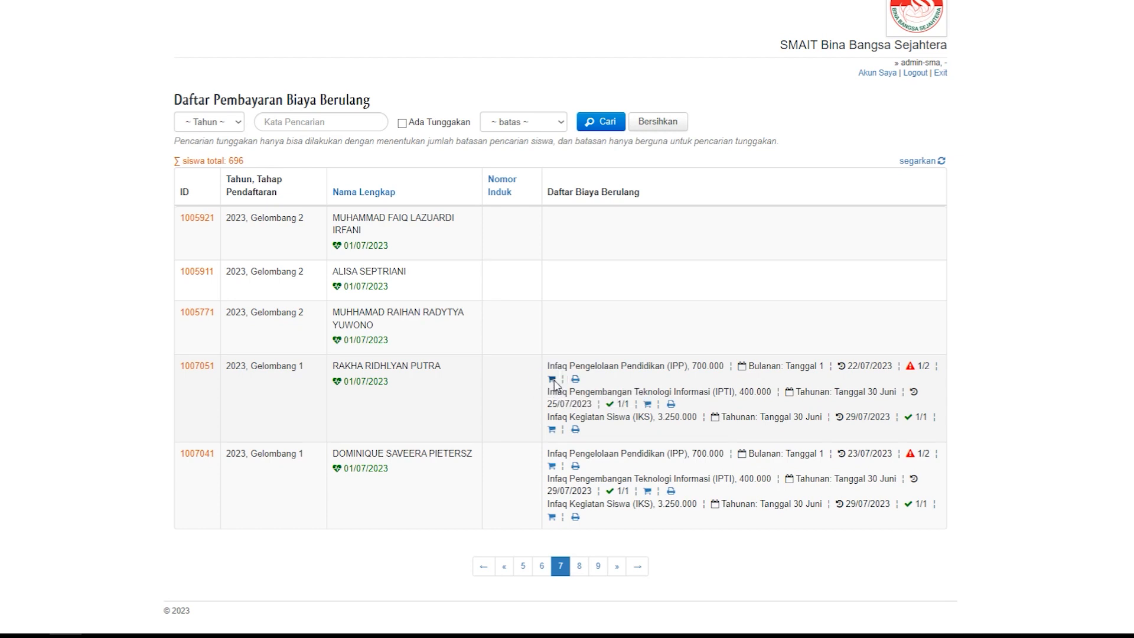
Step: Review the IPP payment form with its previous payments and the amount for period 2, and return to the list
{"action": "scroll", "coordinate": [559, 384], "scroll_direction": "down", "scroll_amount": 2}
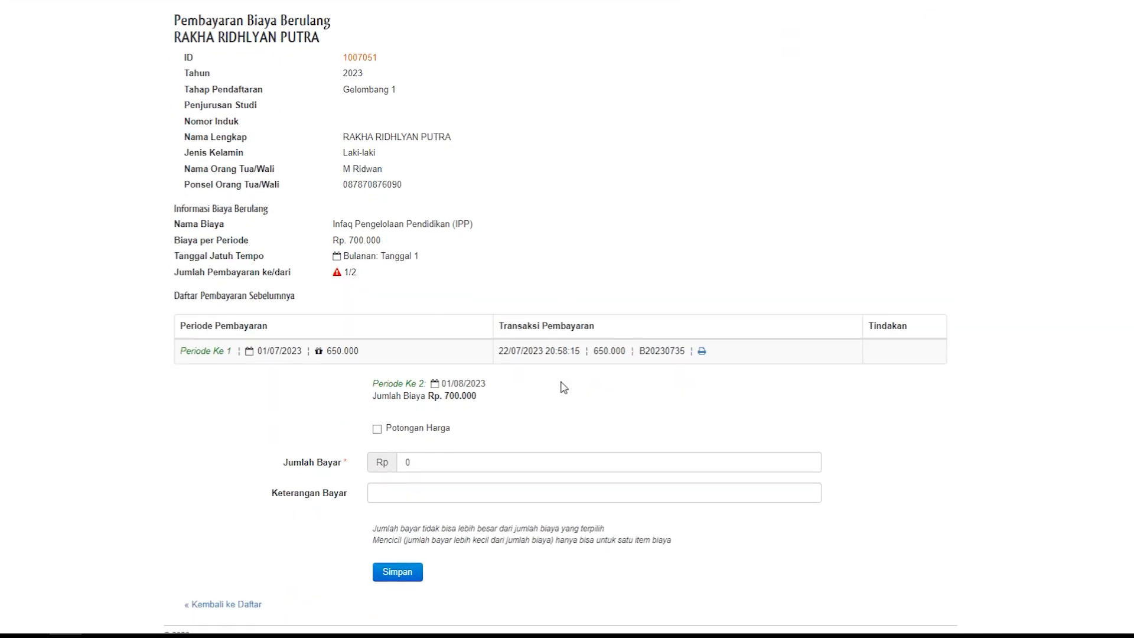
{"action": "scroll", "coordinate": [563, 386], "scroll_direction": "down", "scroll_amount": 1}
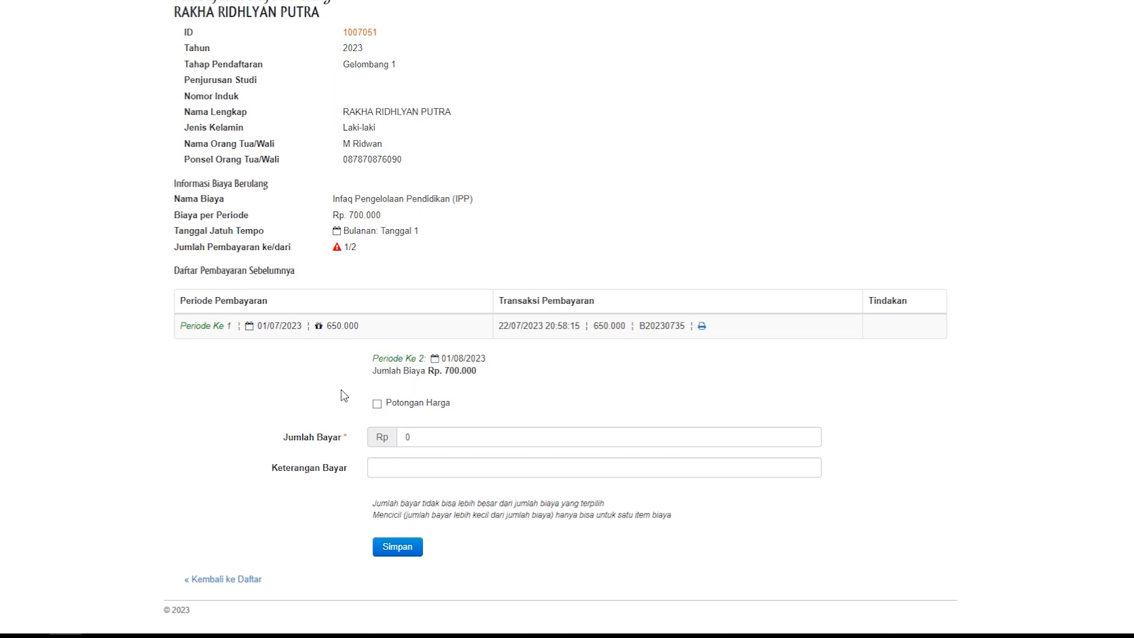
{"action": "left_click", "coordinate": [459, 372]}
{"action": "left_click", "coordinate": [223, 578]}
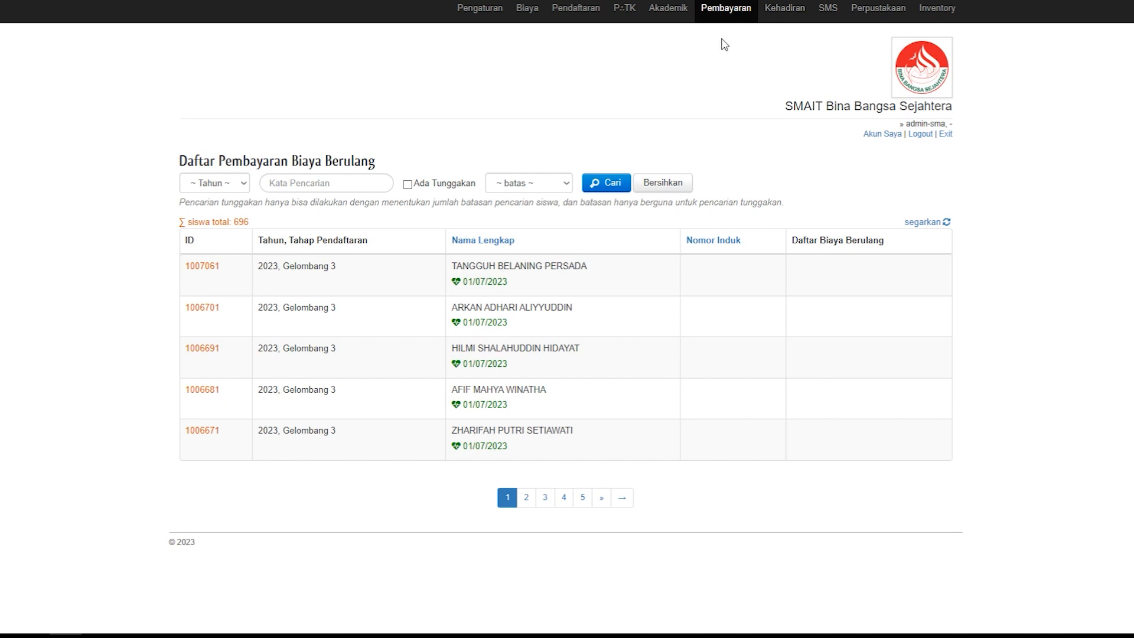
Step: Open the Transaksi Keuangan report and export it to an OpenDocument spreadsheet saved in the RAVA folder
{"action": "left_click", "coordinate": [732, 13]}
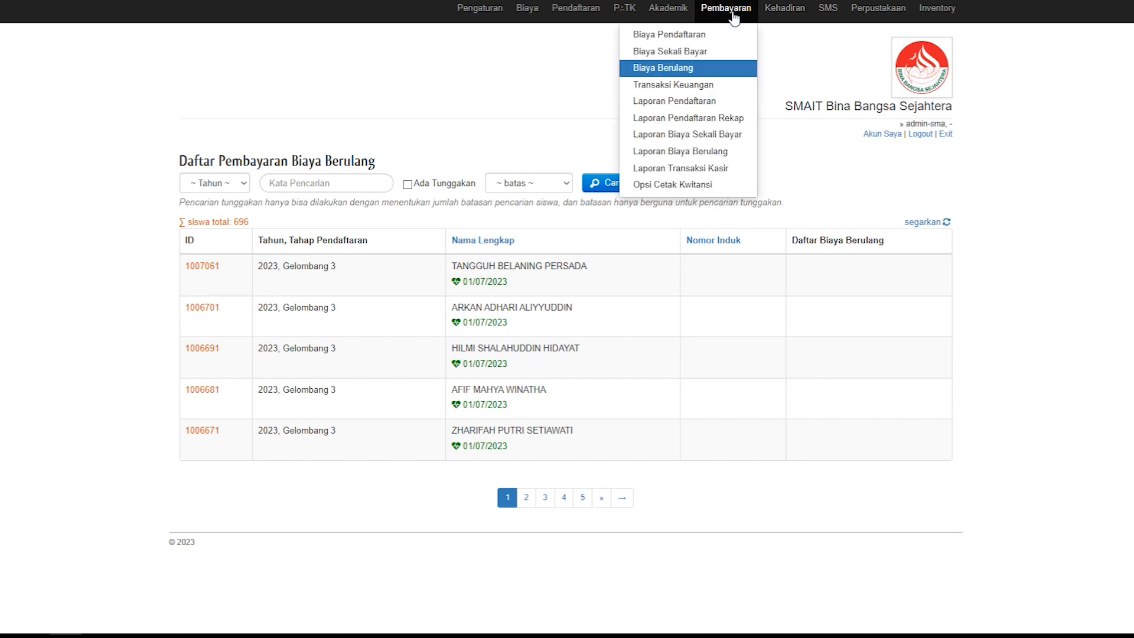
{"action": "left_click", "coordinate": [668, 87]}
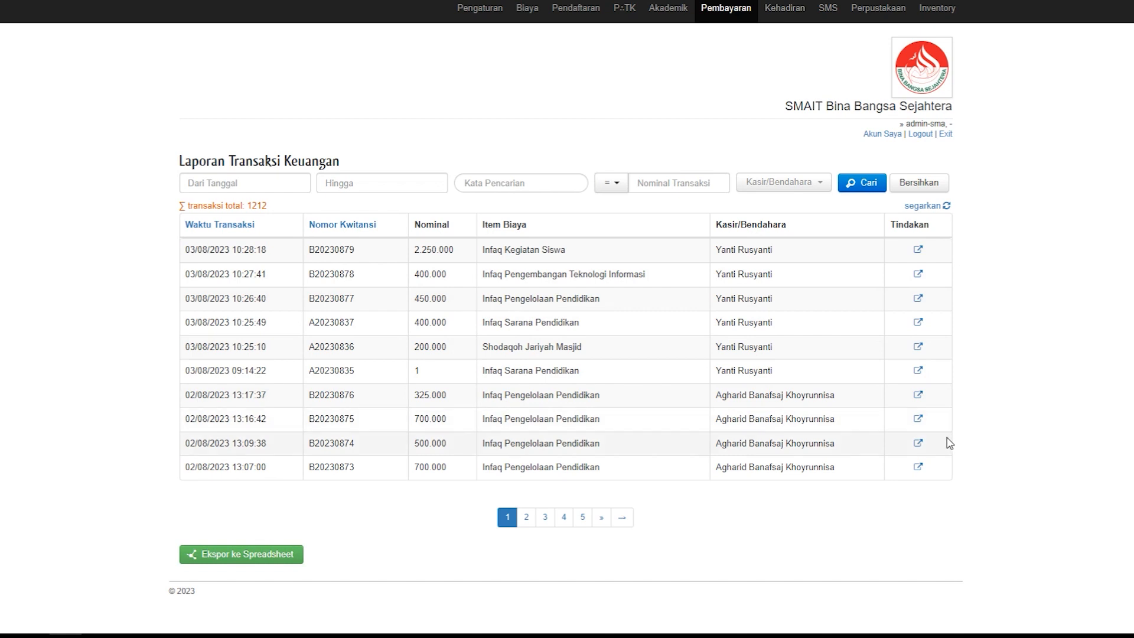
{"action": "left_click", "coordinate": [235, 560]}
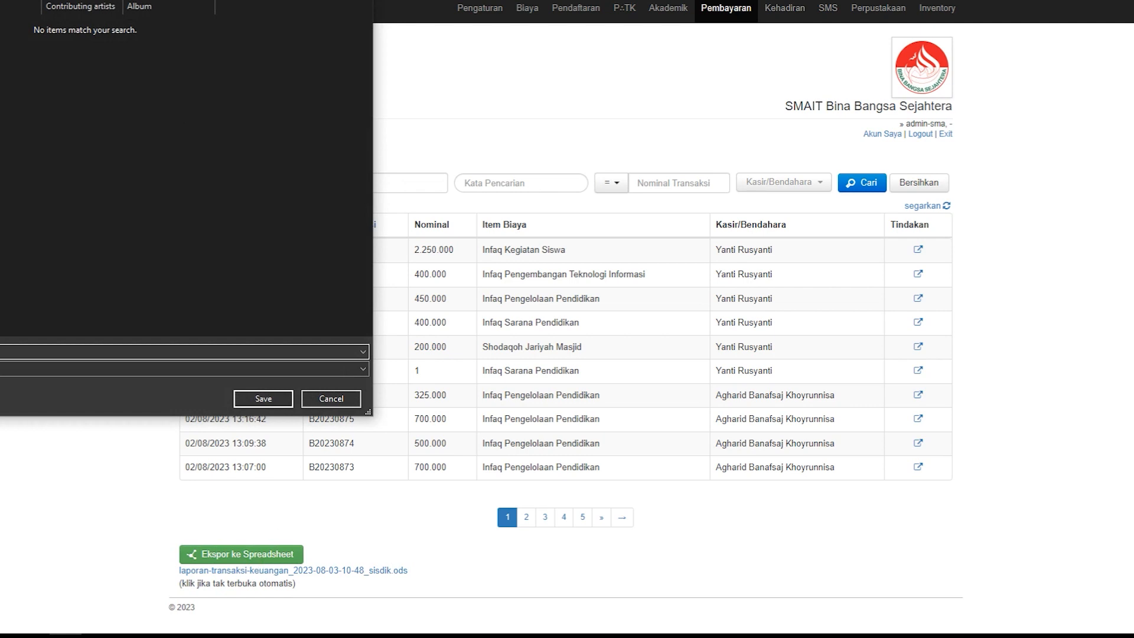
{"action": "left_click_drag", "start_coordinate": [0, 0], "coordinate": [355, 76]}
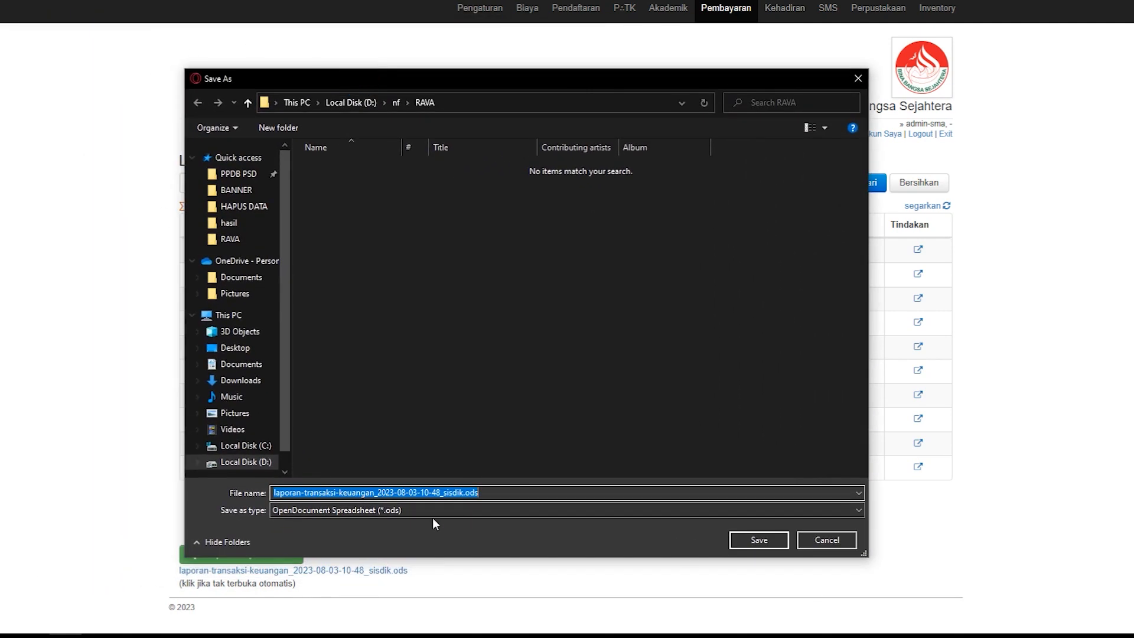
{"action": "left_click", "coordinate": [753, 539]}
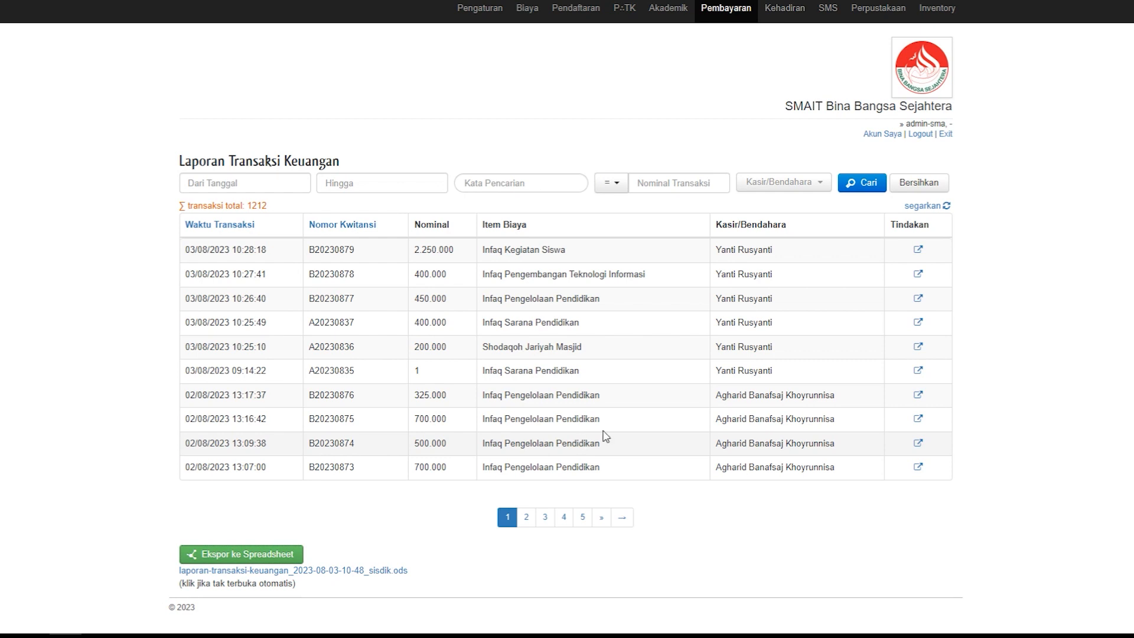
Step: Open the registration payment report, Laporan Pendaftaran, and set its filters to year 2023 and stage Gelombang 3
{"action": "left_click", "coordinate": [734, 16]}
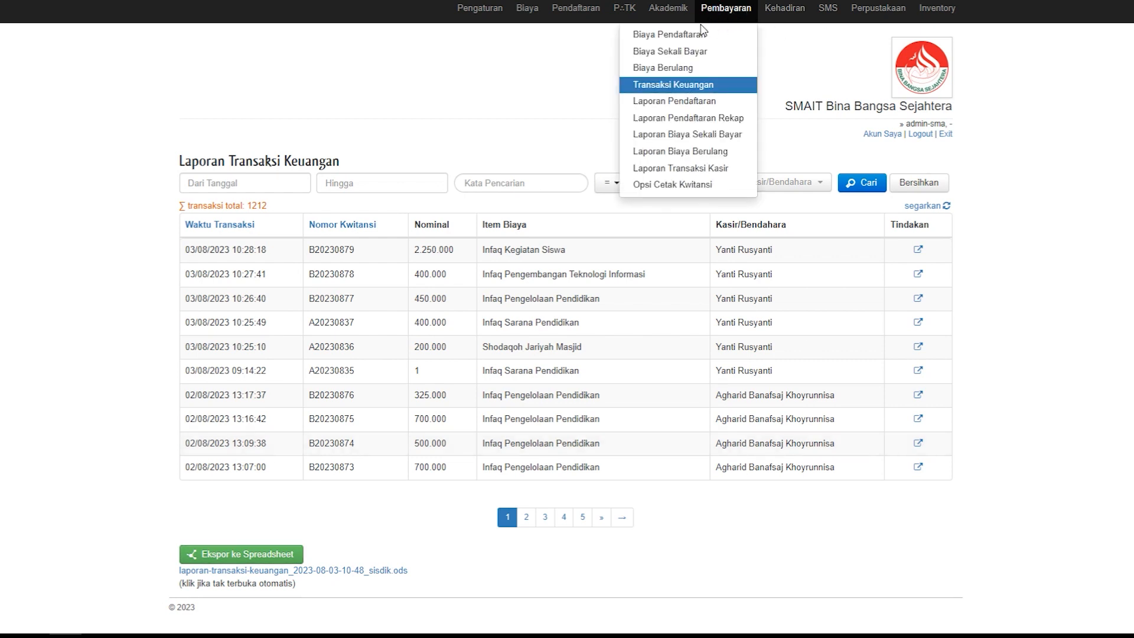
{"action": "left_click", "coordinate": [681, 103]}
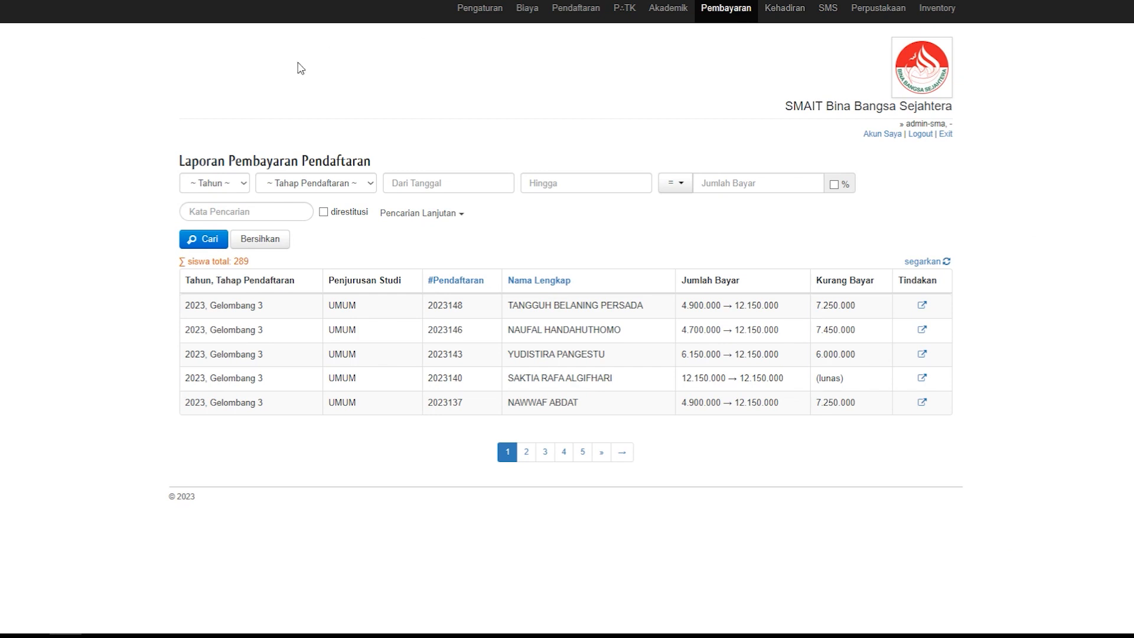
{"action": "left_click", "coordinate": [242, 184]}
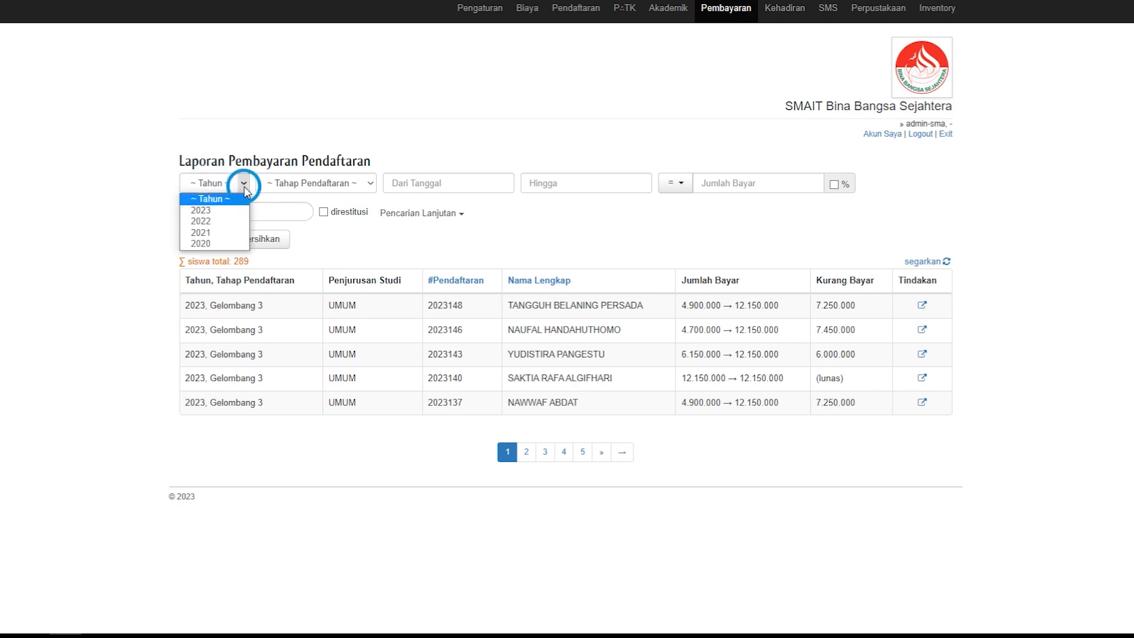
{"action": "left_click", "coordinate": [210, 211]}
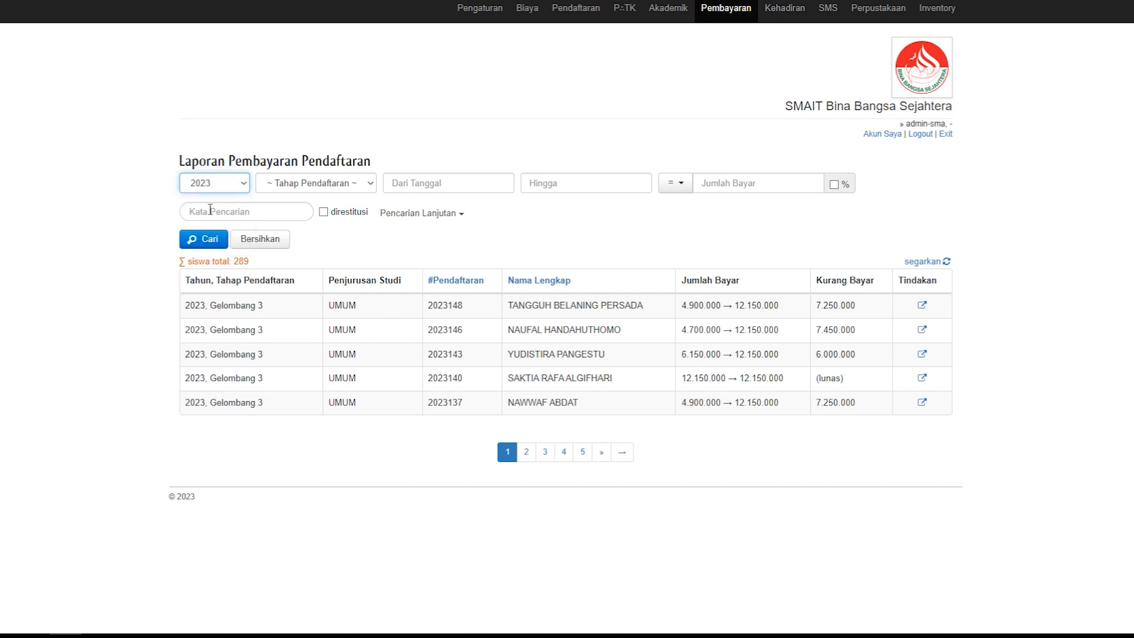
{"action": "left_click", "coordinate": [367, 187]}
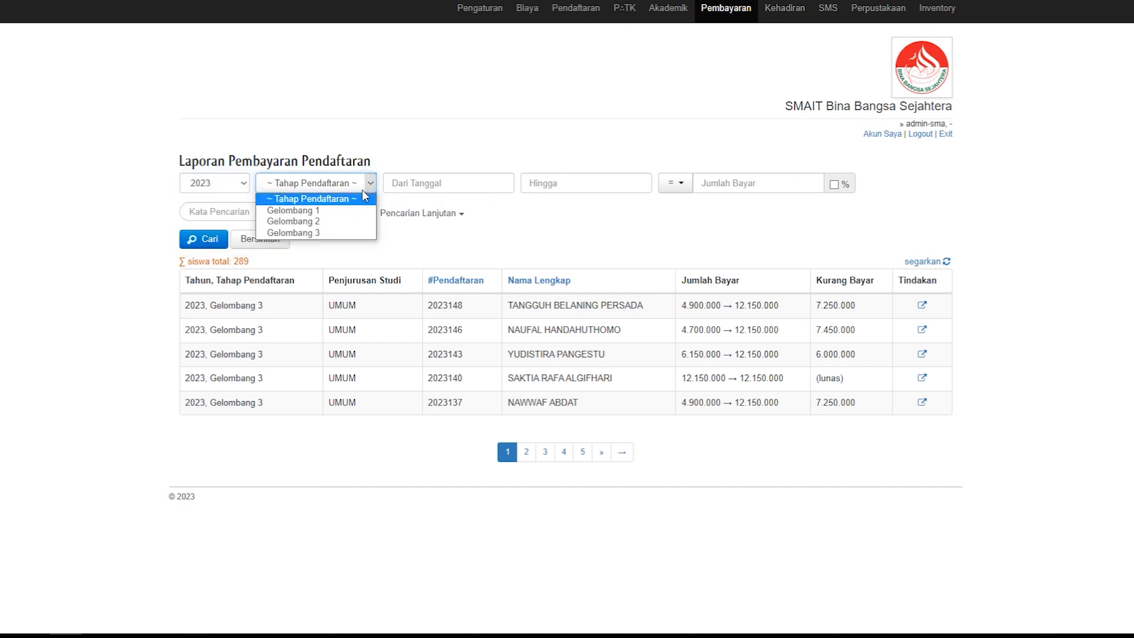
{"action": "left_click", "coordinate": [304, 231]}
Step: Set the report's date range from 01/07/2023 to 01/08/2023 and run the search
{"action": "left_click", "coordinate": [470, 184]}
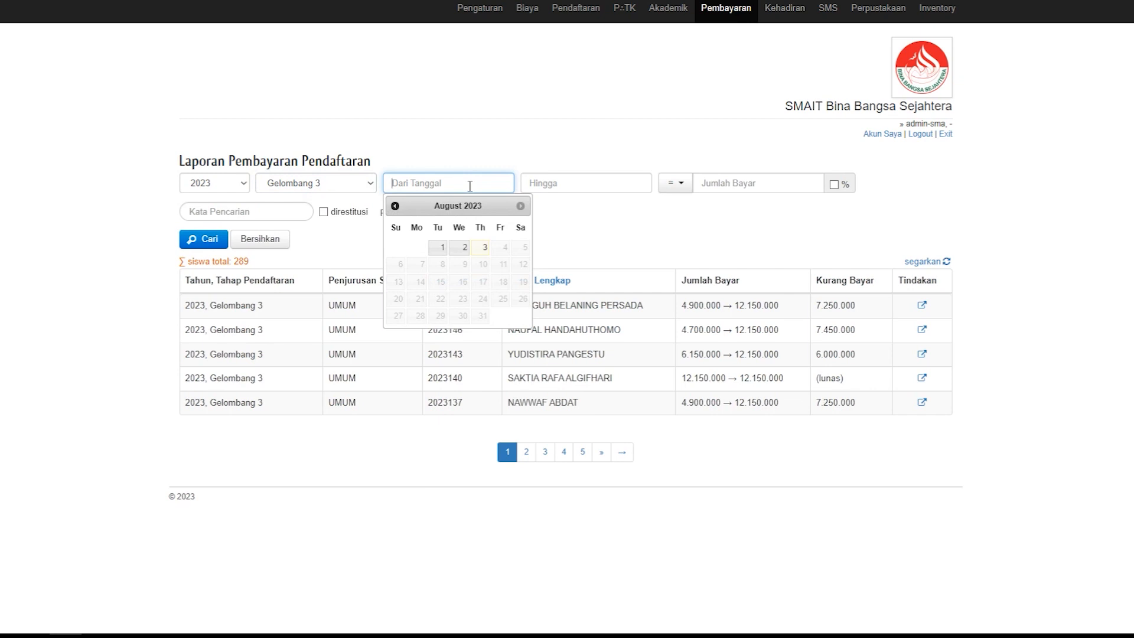
{"action": "left_click", "coordinate": [395, 206]}
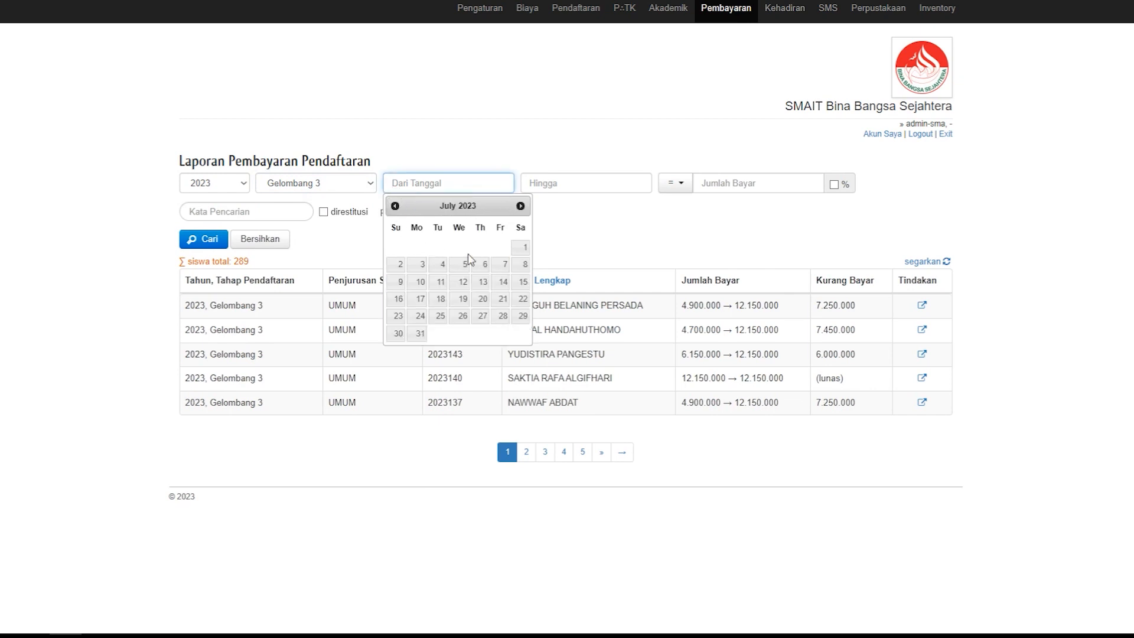
{"action": "left_click", "coordinate": [523, 247]}
{"action": "left_click", "coordinate": [541, 184]}
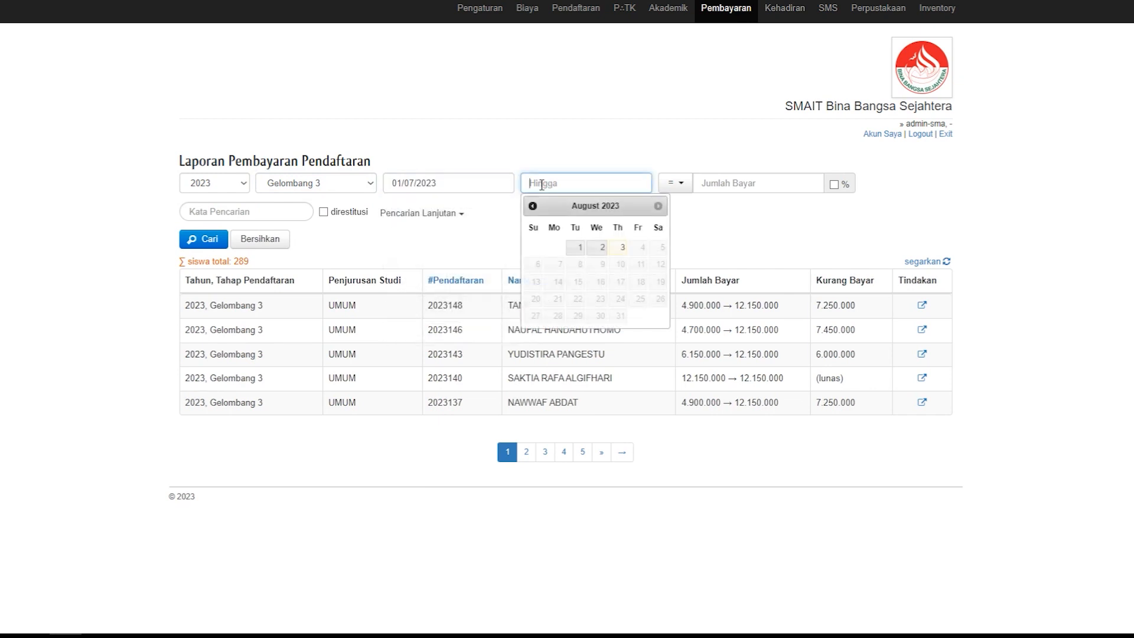
{"action": "left_click", "coordinate": [579, 248]}
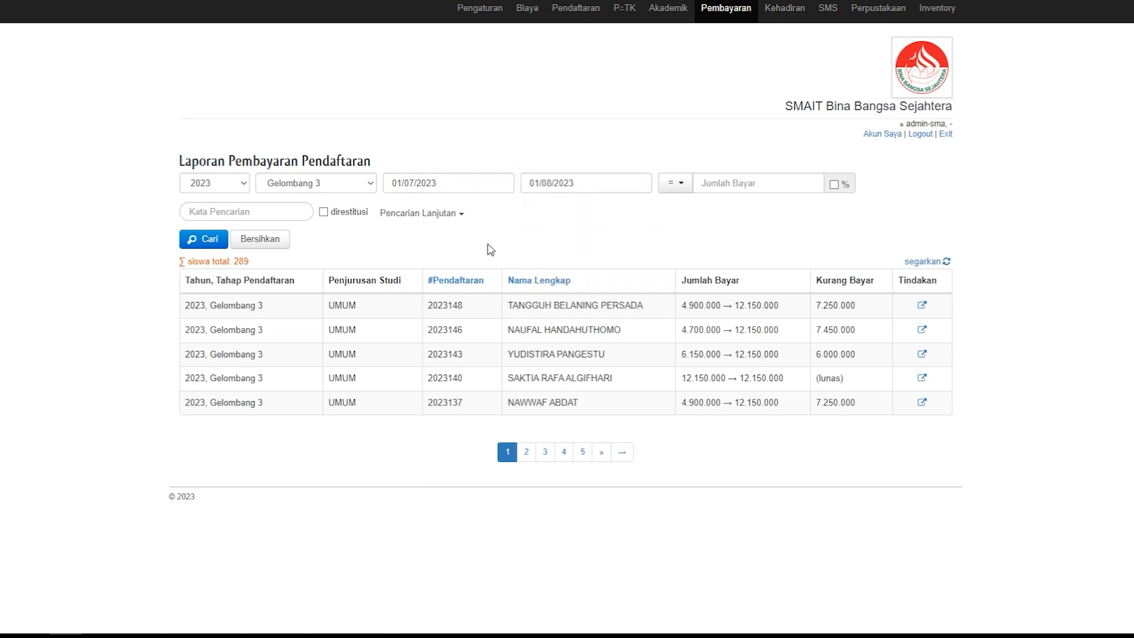
{"action": "left_click", "coordinate": [197, 239]}
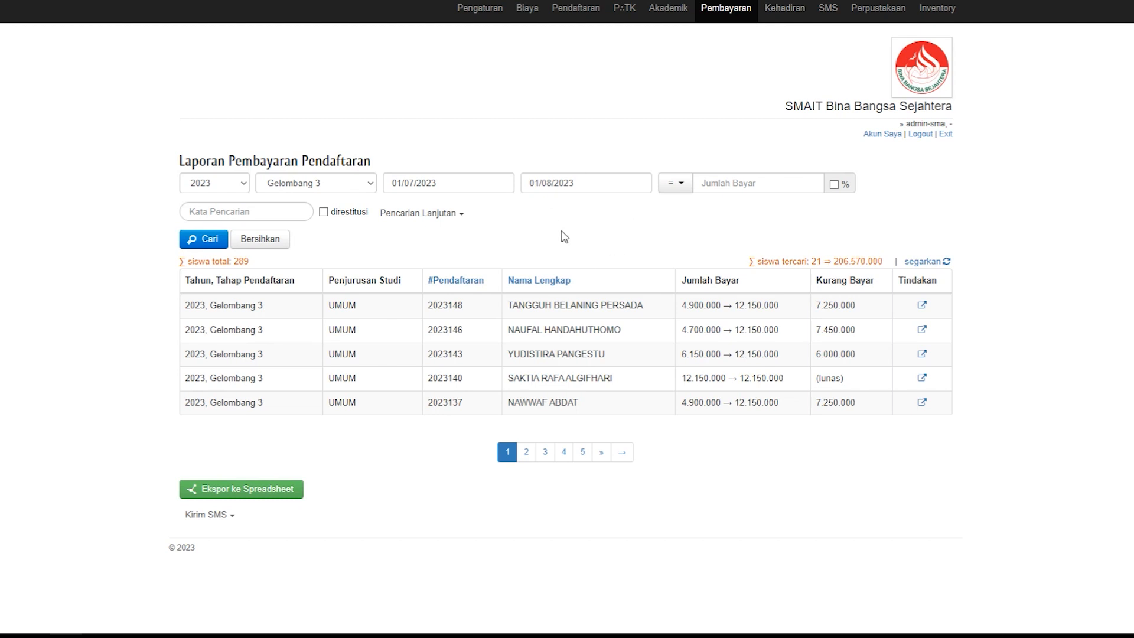
Step: Export the filtered registration payment report to a spreadsheet in the RAVA folder and show the saved file there
{"action": "left_click", "coordinate": [246, 493]}
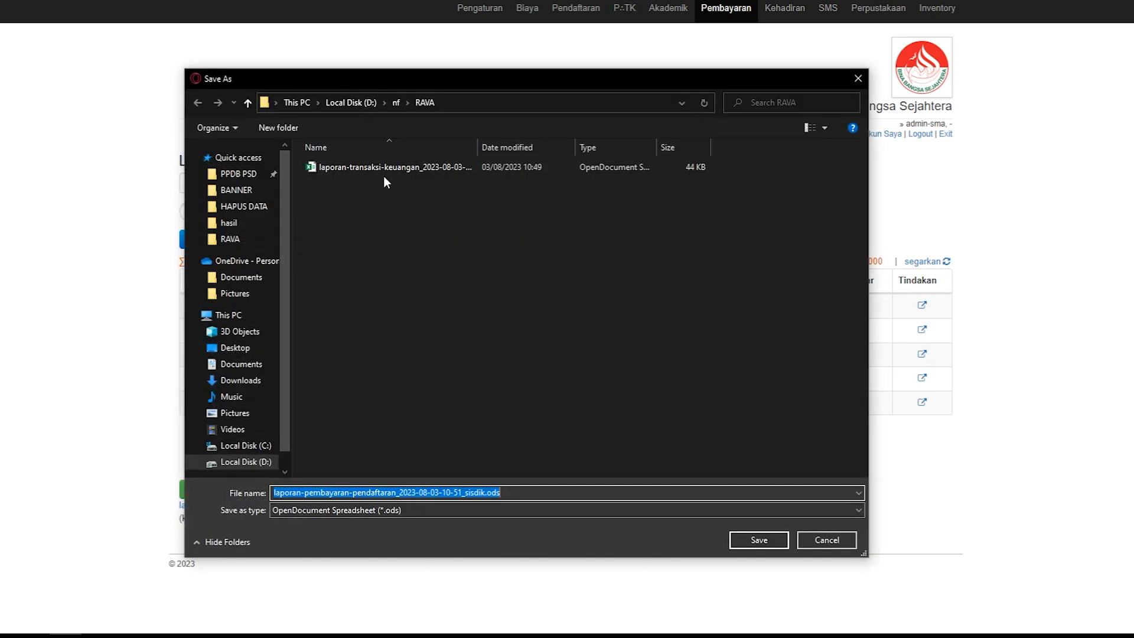
{"action": "left_click", "coordinate": [749, 541]}
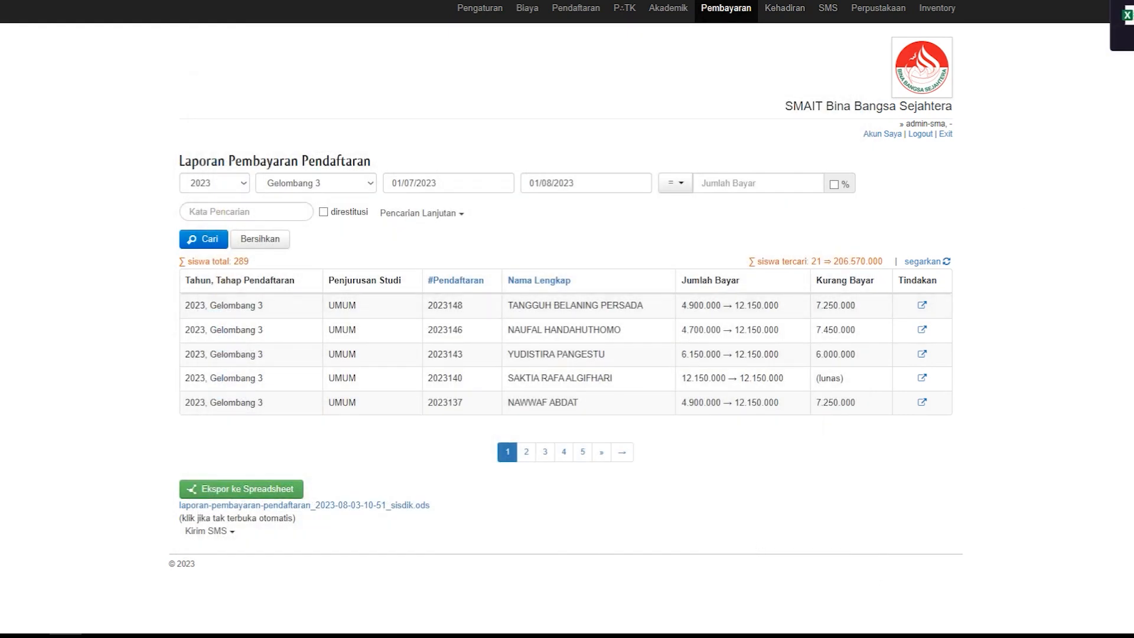
{"action": "left_click", "coordinate": [1130, 16]}
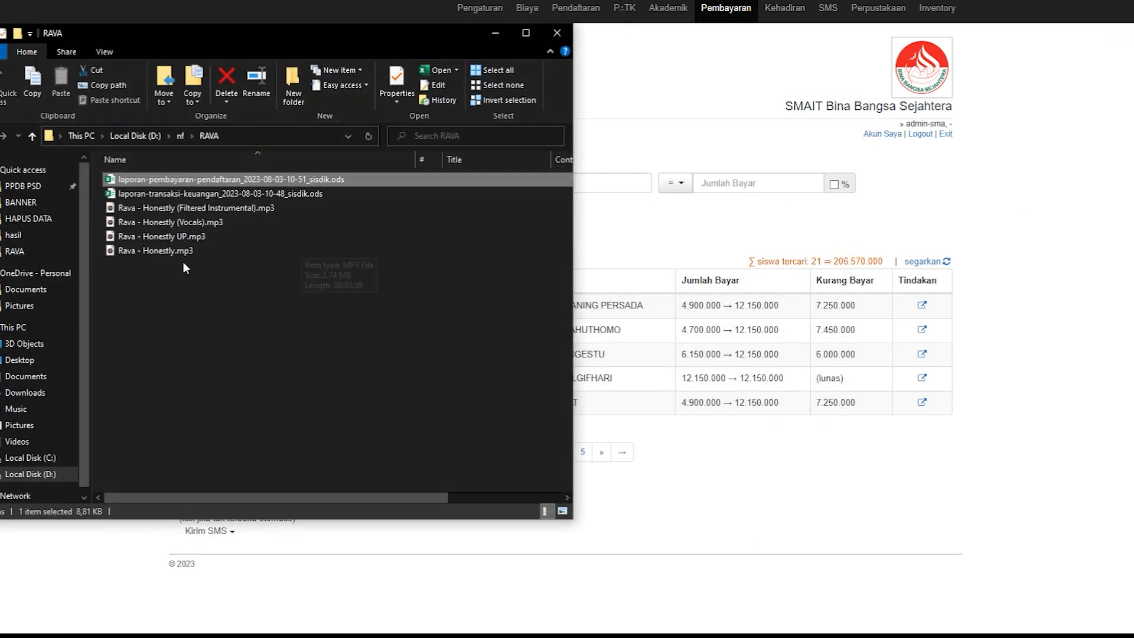
Step: Open the exported registration payment report in Excel and widen the total payment and Nama Lengkap columns to show their full contents
{"action": "double_click", "coordinate": [174, 180]}
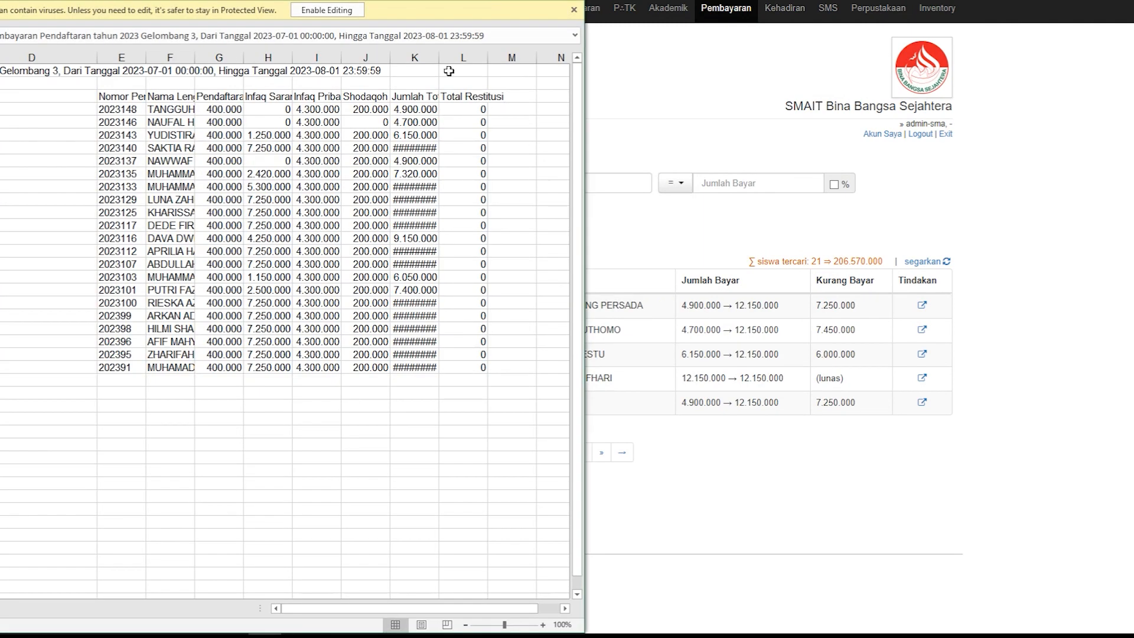
{"action": "left_click_drag", "start_coordinate": [439, 57], "coordinate": [473, 58]}
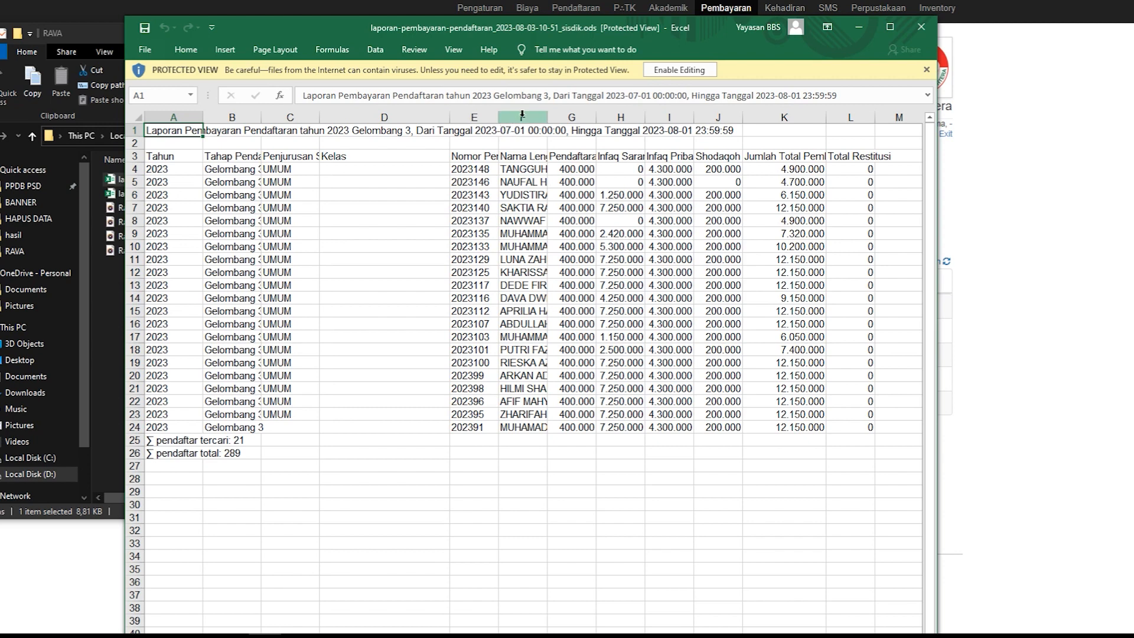
{"action": "left_click_drag", "start_coordinate": [547, 118], "coordinate": [649, 118]}
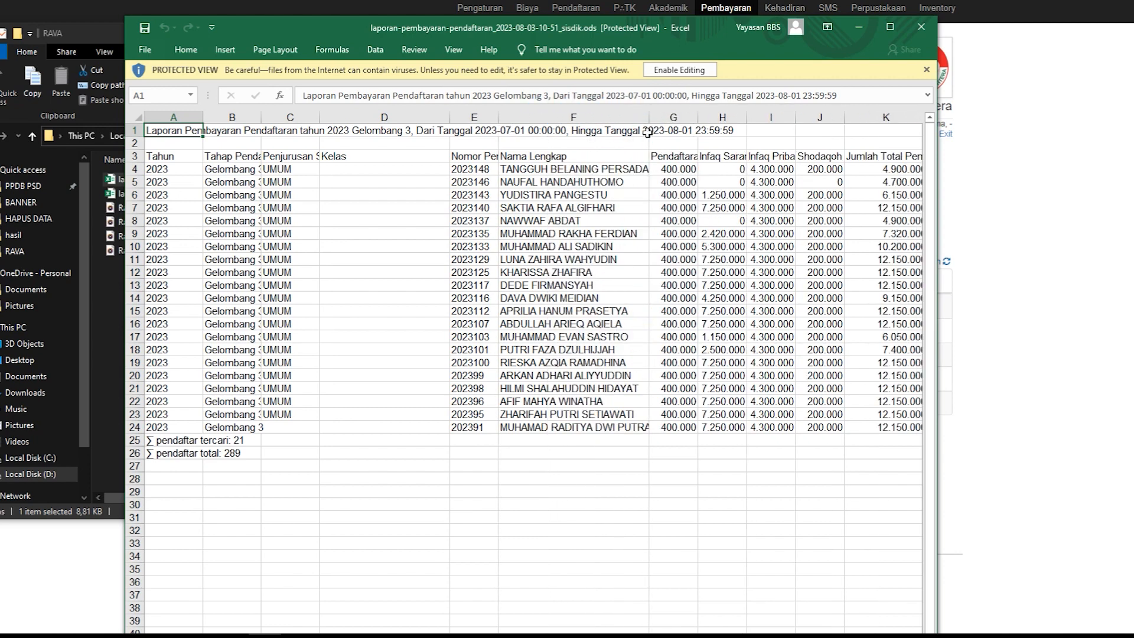
Step: Enable editing of the exported registration payment report and widen the Jumlah Total Pembayaran column to show its full amounts
{"action": "left_click", "coordinate": [679, 69]}
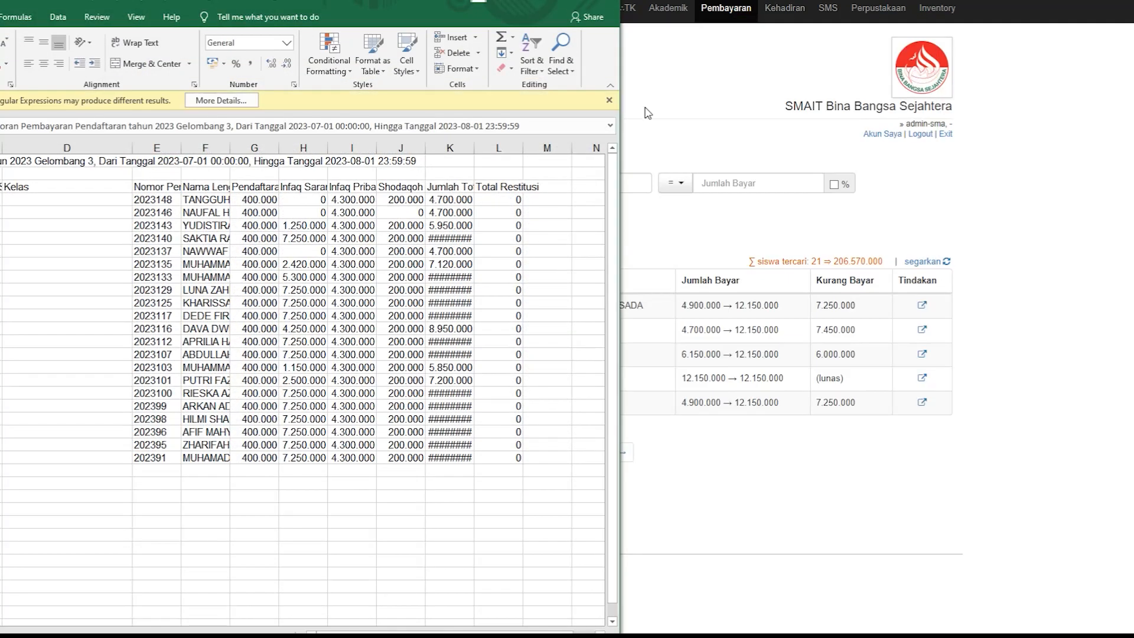
{"action": "left_click_drag", "start_coordinate": [357, 2], "coordinate": [665, 37]}
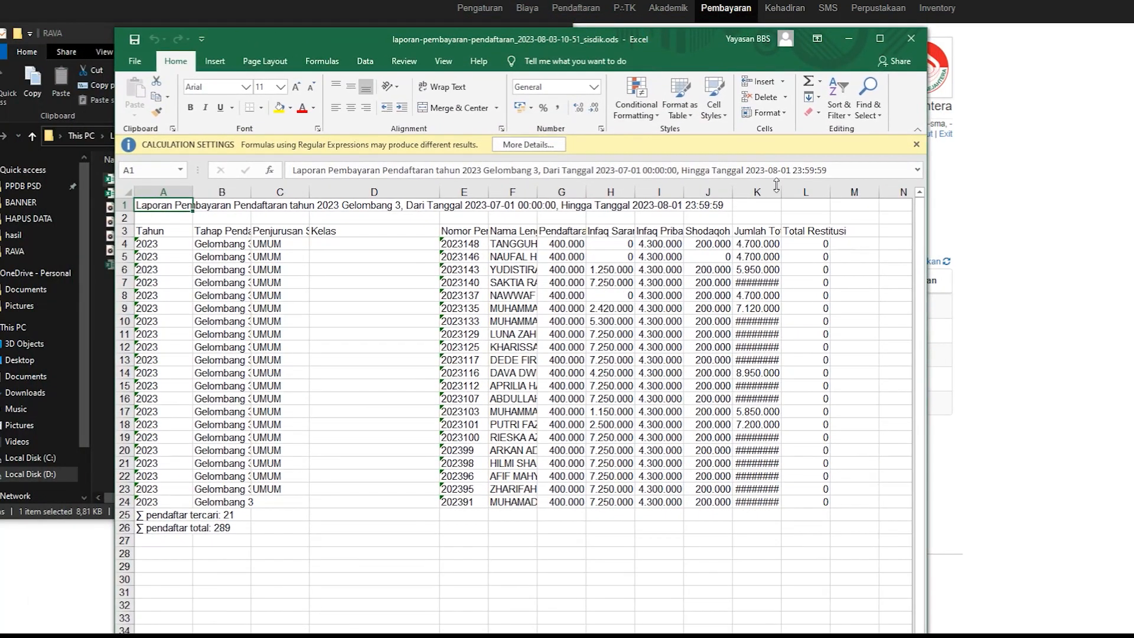
{"action": "left_click_drag", "start_coordinate": [782, 192], "coordinate": [843, 194]}
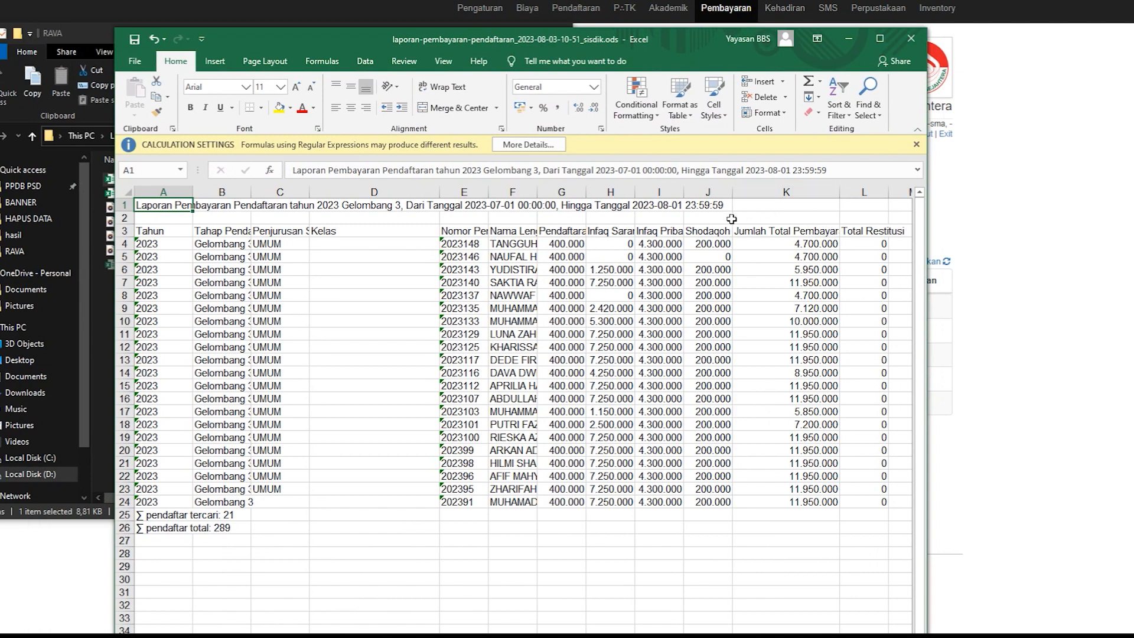
Step: Close the registration payment workbook without saving the changes and close the RAVA folder
{"action": "left_click", "coordinate": [912, 40]}
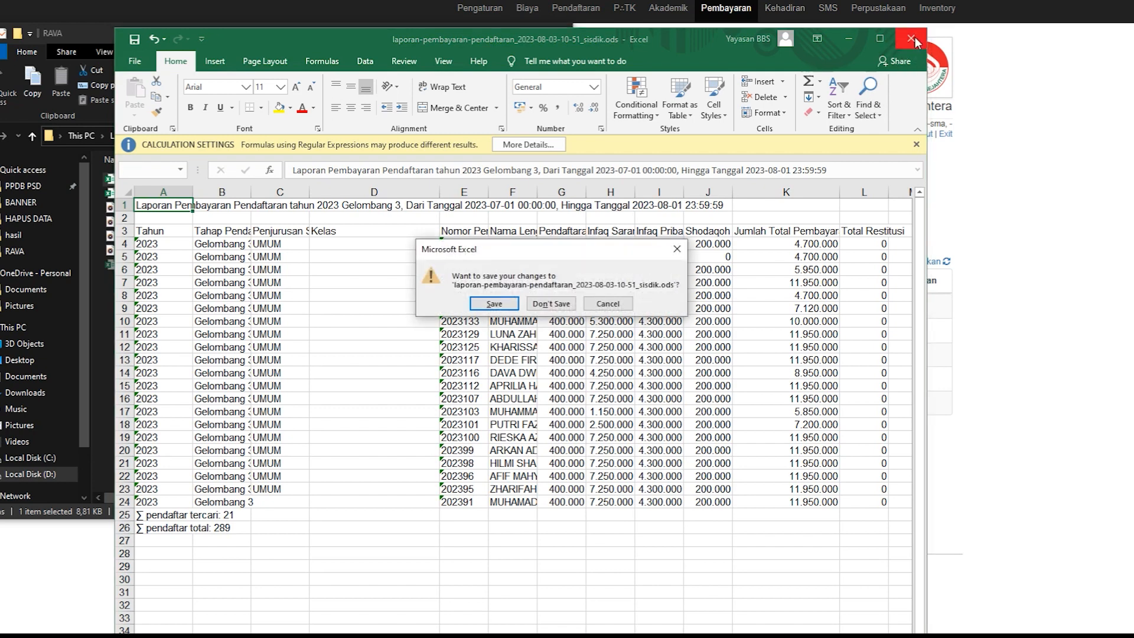
{"action": "left_click", "coordinate": [561, 303]}
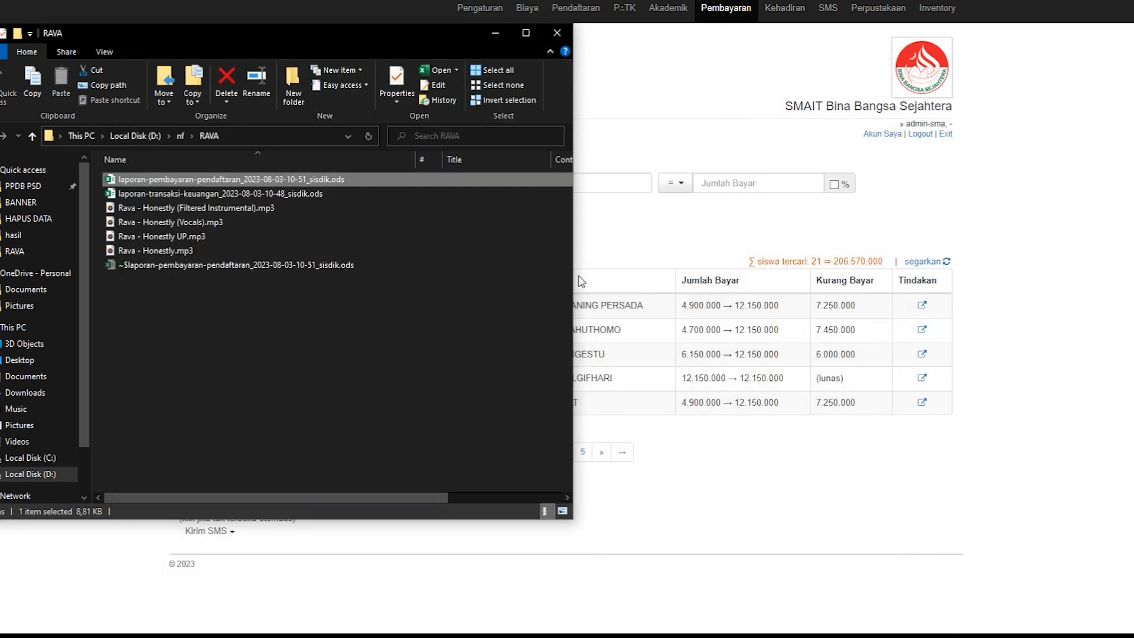
{"action": "left_click", "coordinate": [555, 35]}
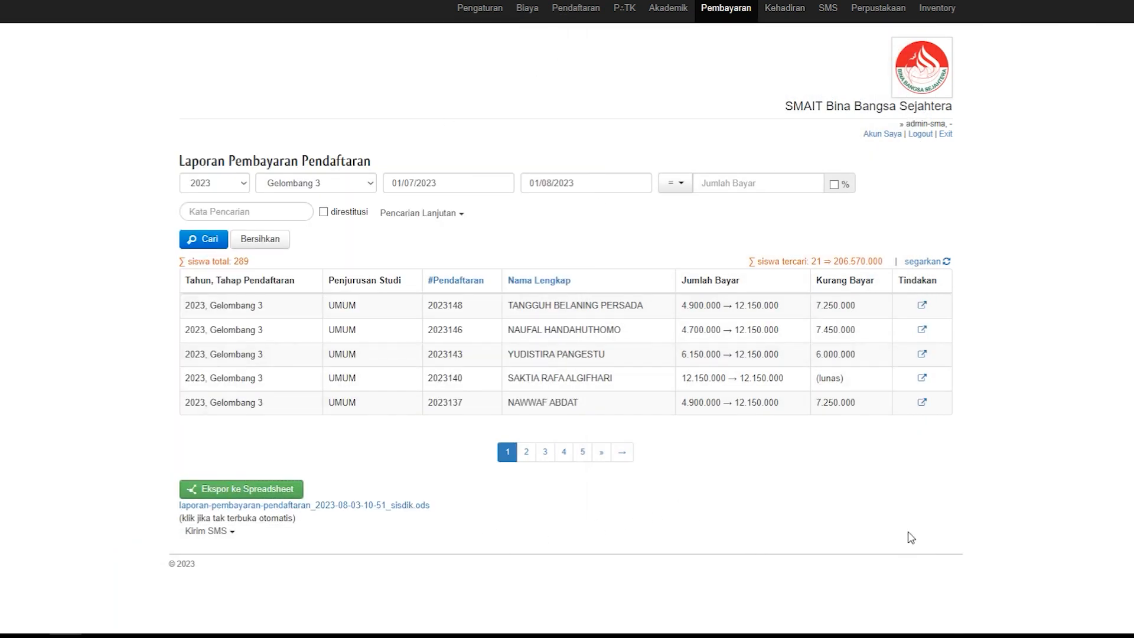
Step: View the registration recap report, Laporan Pendaftaran Rekap, and open the one-time fee report, Laporan Biaya Sekali Bayar
{"action": "left_click", "coordinate": [731, 13]}
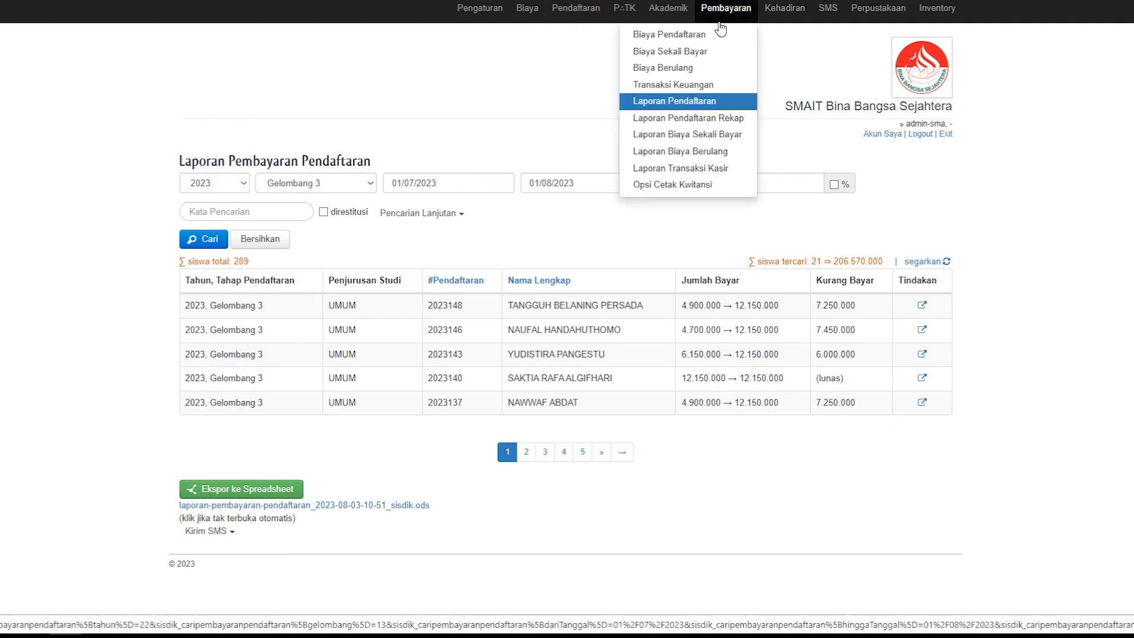
{"action": "left_click", "coordinate": [697, 121]}
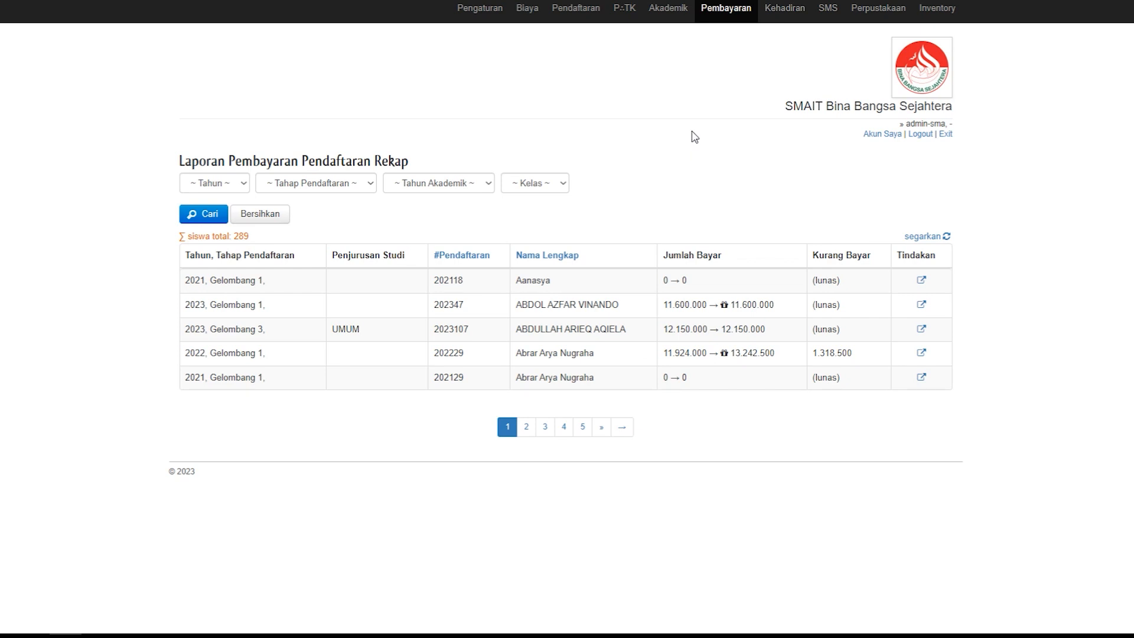
{"action": "left_click", "coordinate": [728, 11]}
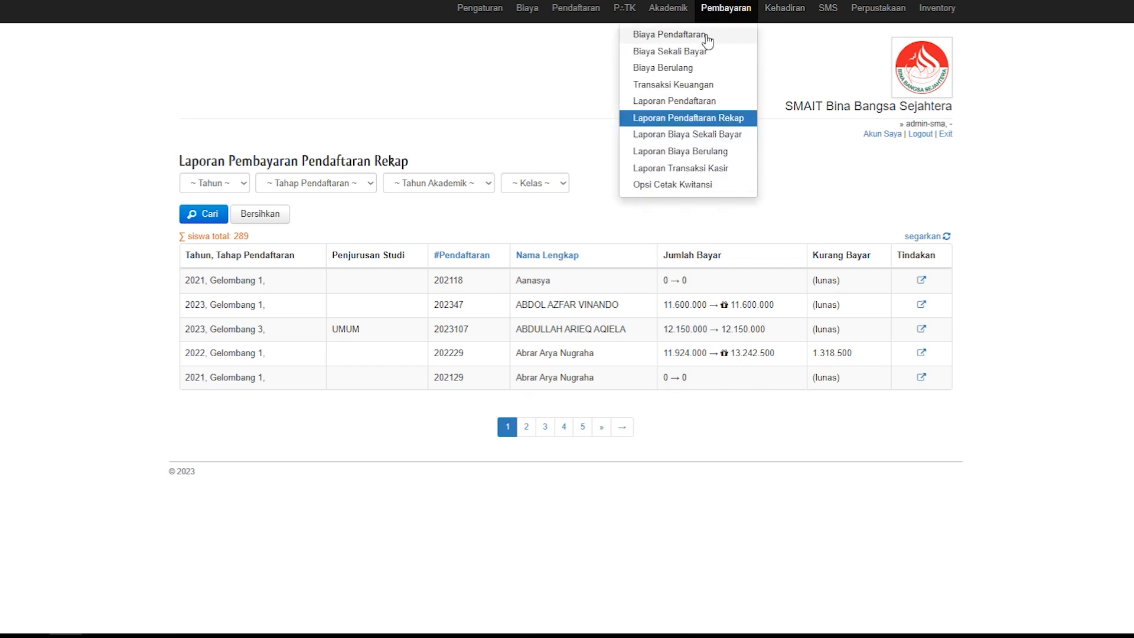
{"action": "left_click", "coordinate": [692, 138]}
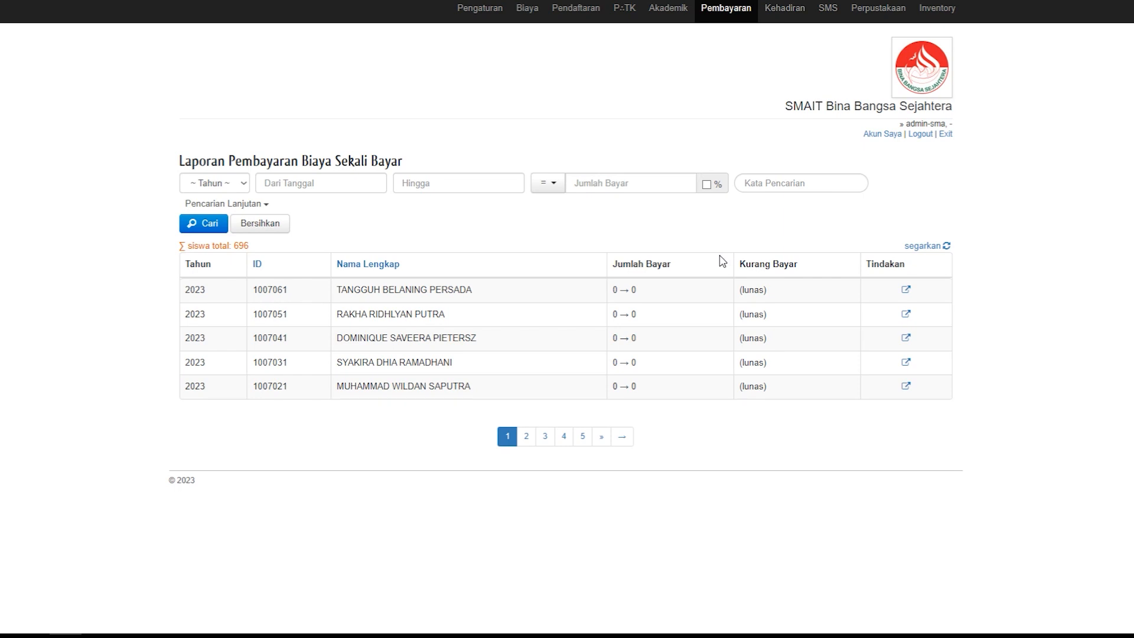
Step: Page through the one-time fee payment report's student list up to page 6
{"action": "left_click", "coordinate": [527, 436]}
{"action": "left_click", "coordinate": [564, 440]}
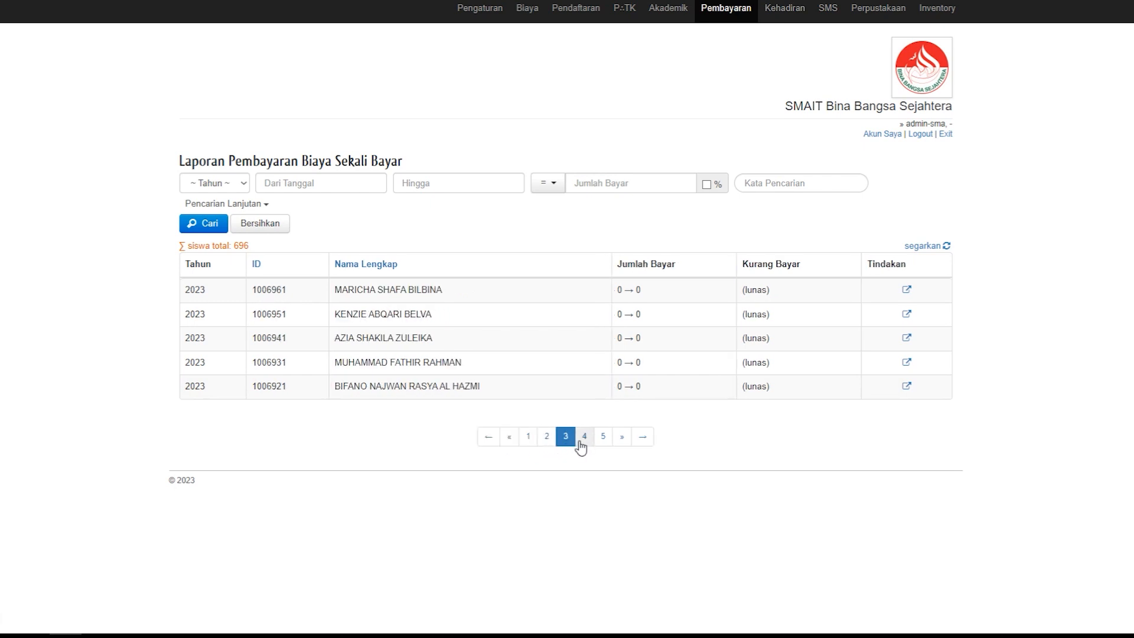
{"action": "left_click", "coordinate": [584, 443]}
{"action": "left_click", "coordinate": [602, 442]}
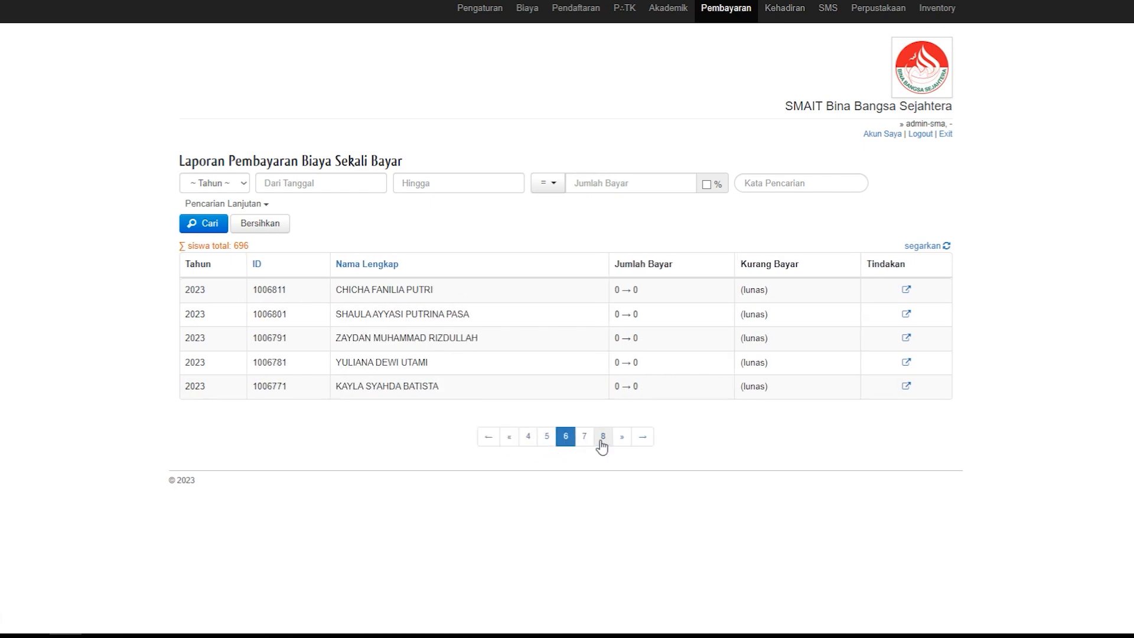
Step: Open the recurring fee report, Laporan Biaya Berulang, and set its filters to year 2023 and fee item Infaq Pengelolaan Pendidikan
{"action": "left_click", "coordinate": [735, 15]}
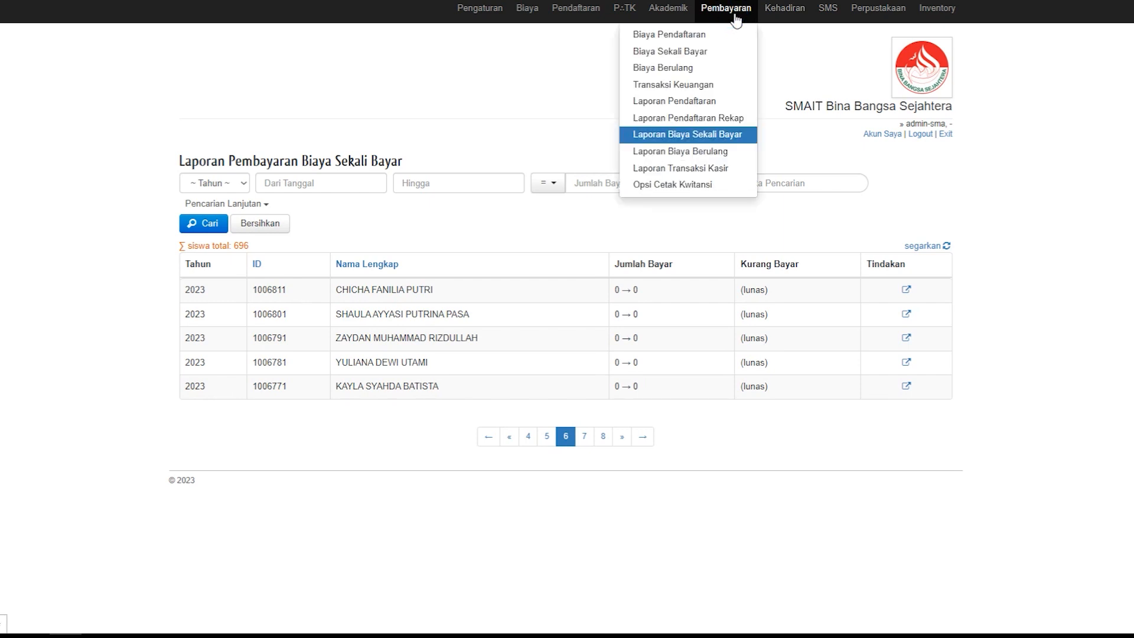
{"action": "left_click", "coordinate": [672, 154]}
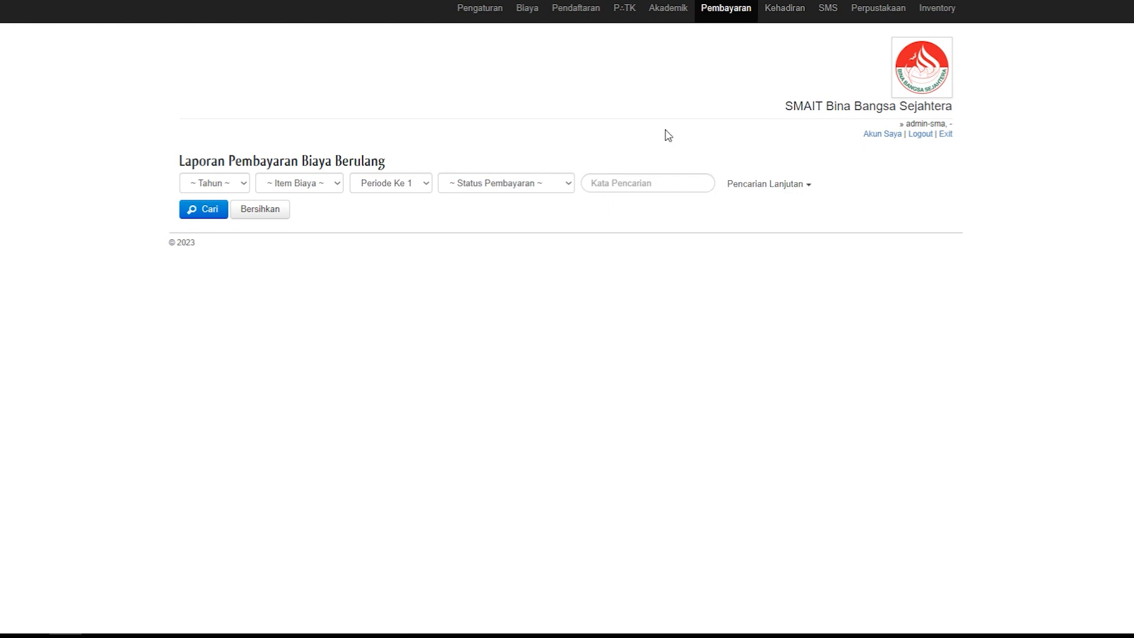
{"action": "left_click", "coordinate": [244, 183]}
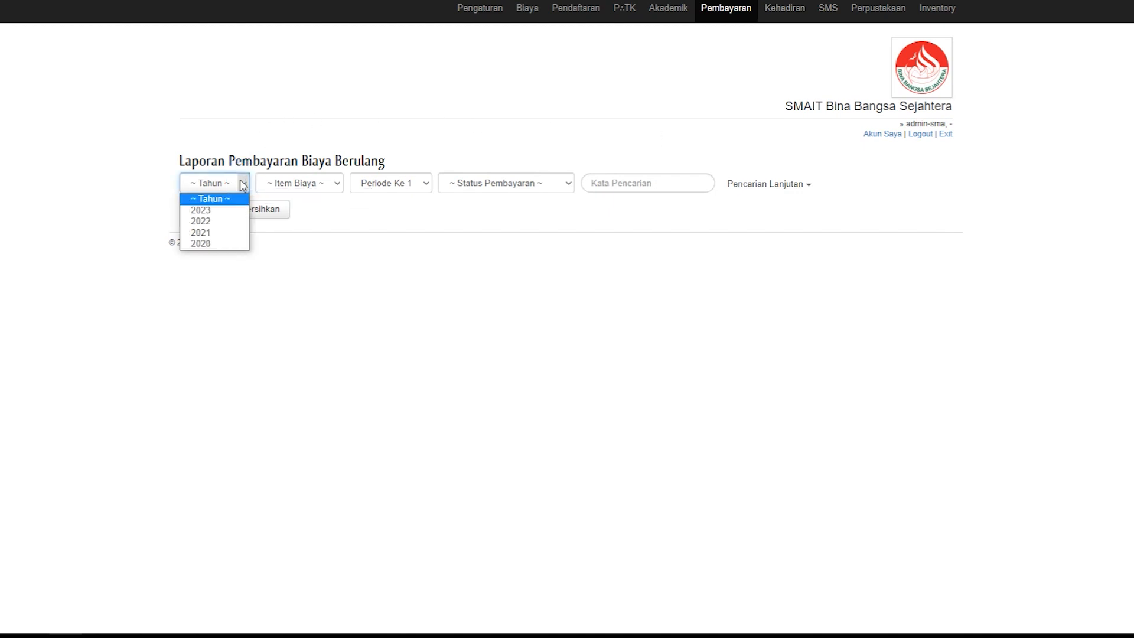
{"action": "left_click", "coordinate": [220, 209]}
{"action": "left_click", "coordinate": [443, 185]}
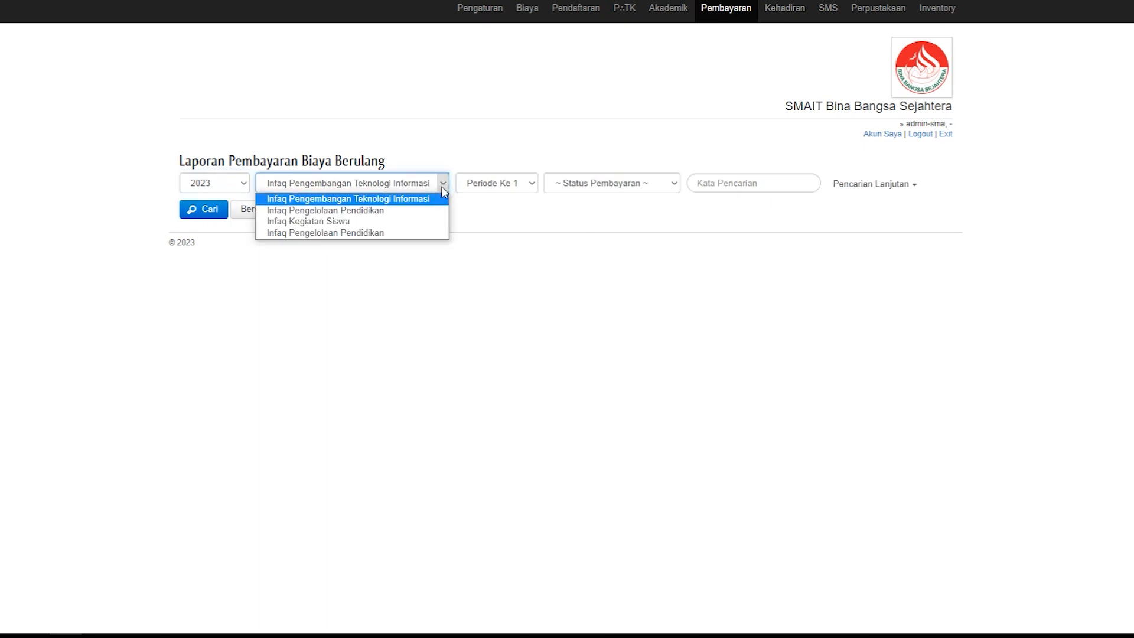
{"action": "left_click", "coordinate": [441, 105]}
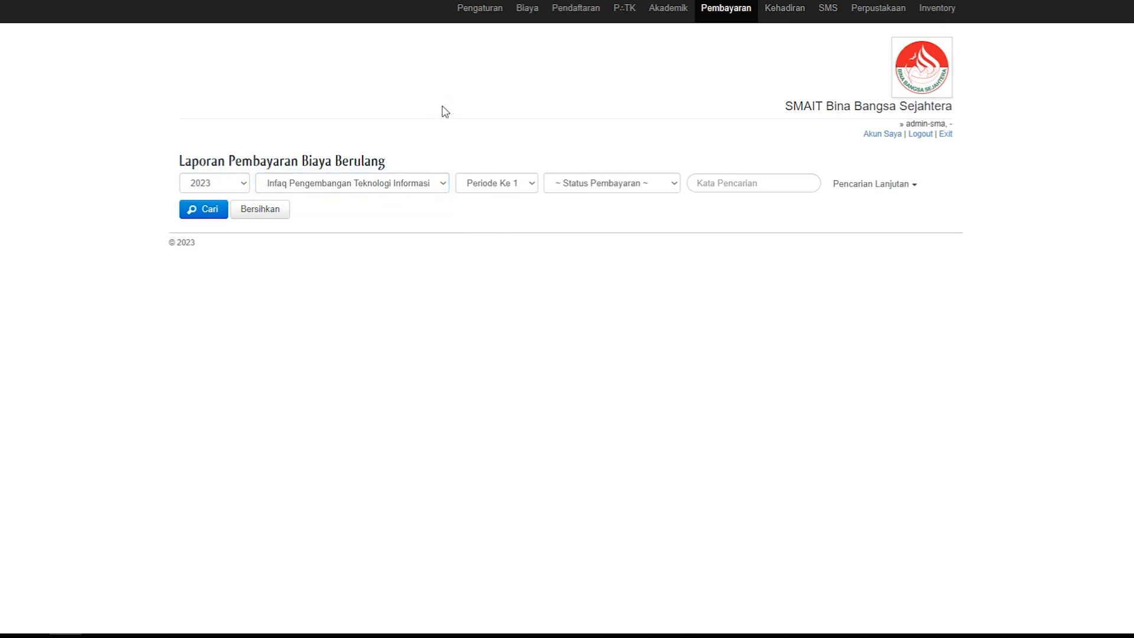
{"action": "left_click", "coordinate": [442, 184]}
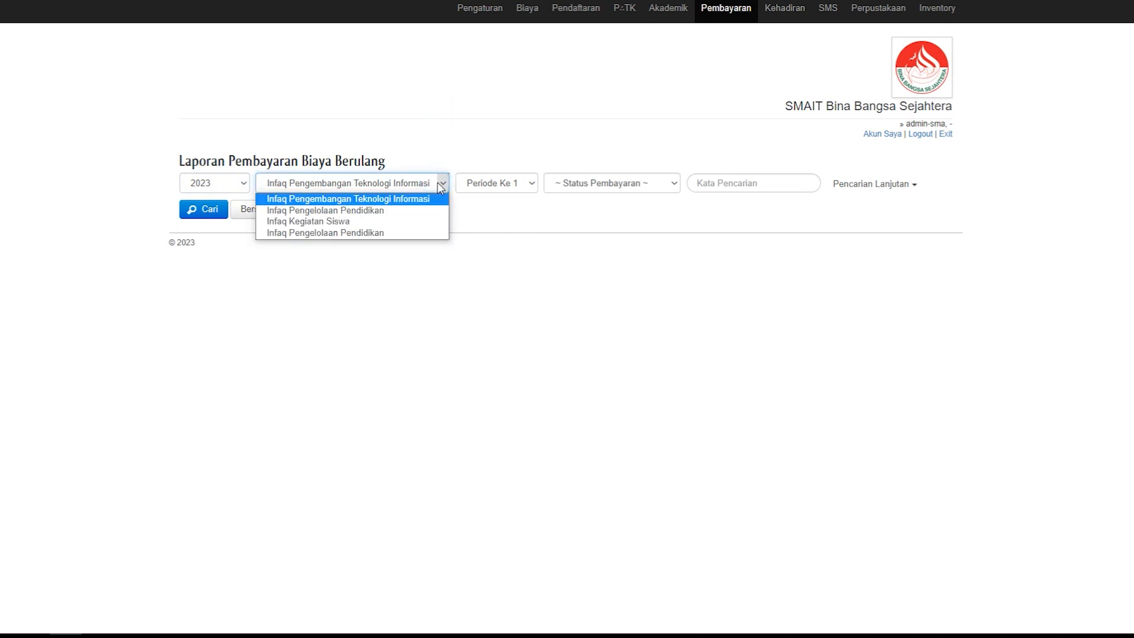
{"action": "left_click", "coordinate": [374, 207]}
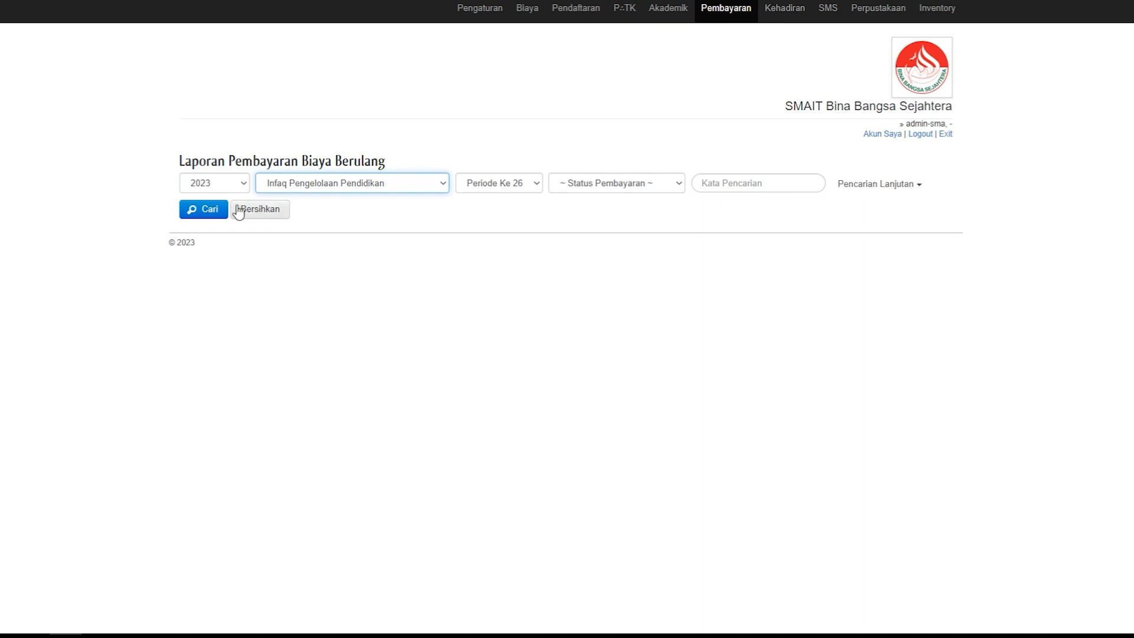
Step: Set the payment status to Sudah bayar and the period to Periode Ke 1, and run the recurring fee search
{"action": "left_click", "coordinate": [200, 209]}
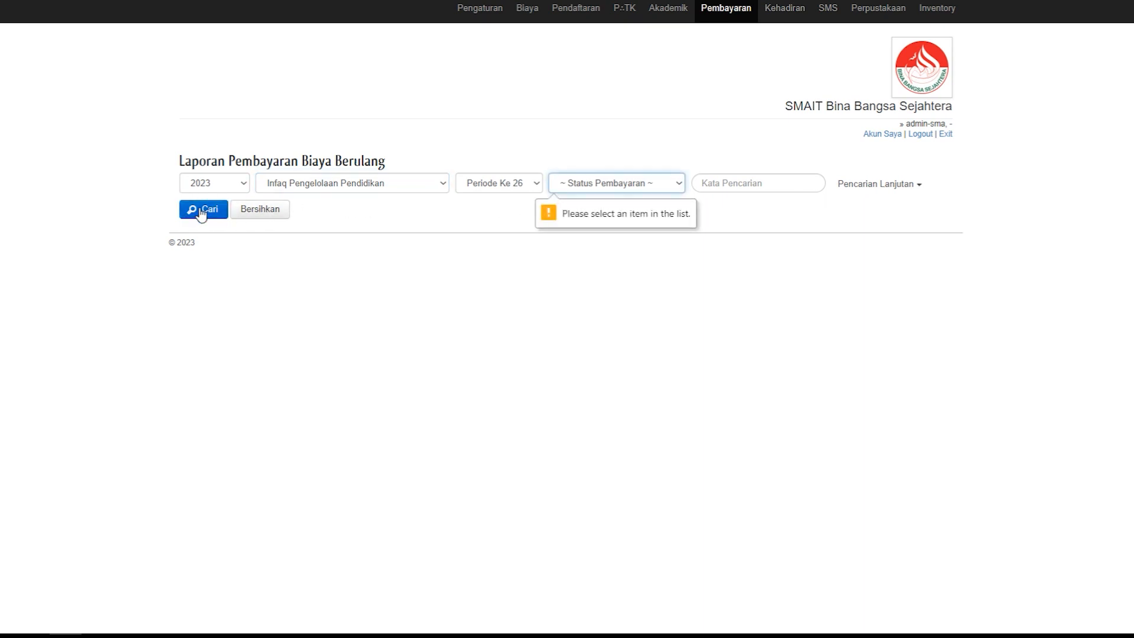
{"action": "left_click", "coordinate": [678, 183]}
{"action": "left_click", "coordinate": [647, 223]}
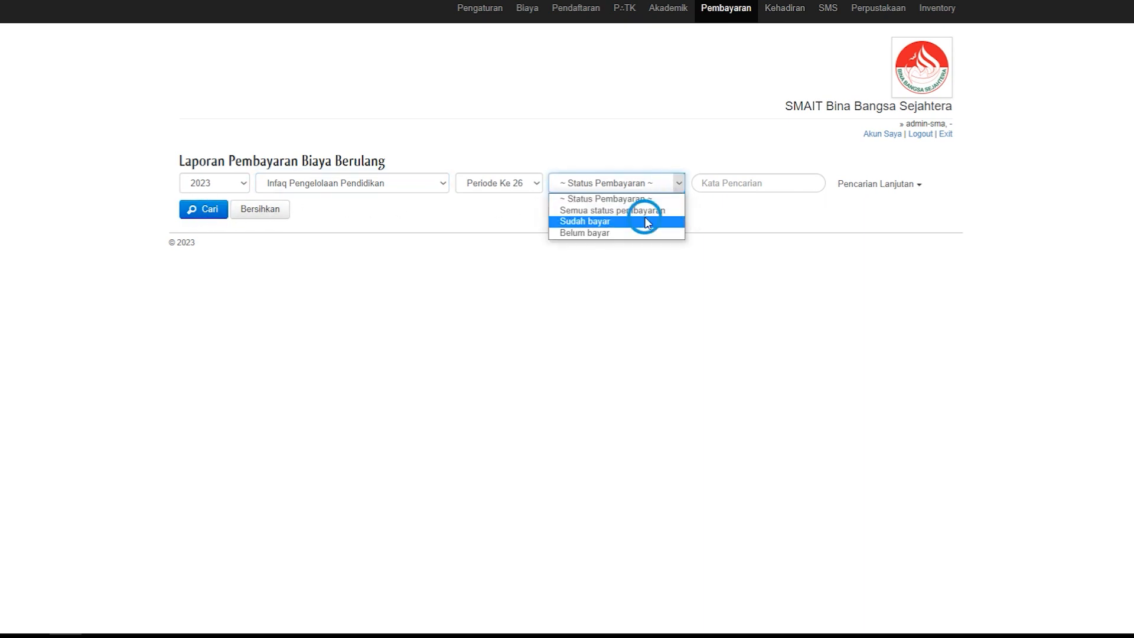
{"action": "left_click", "coordinate": [535, 183]}
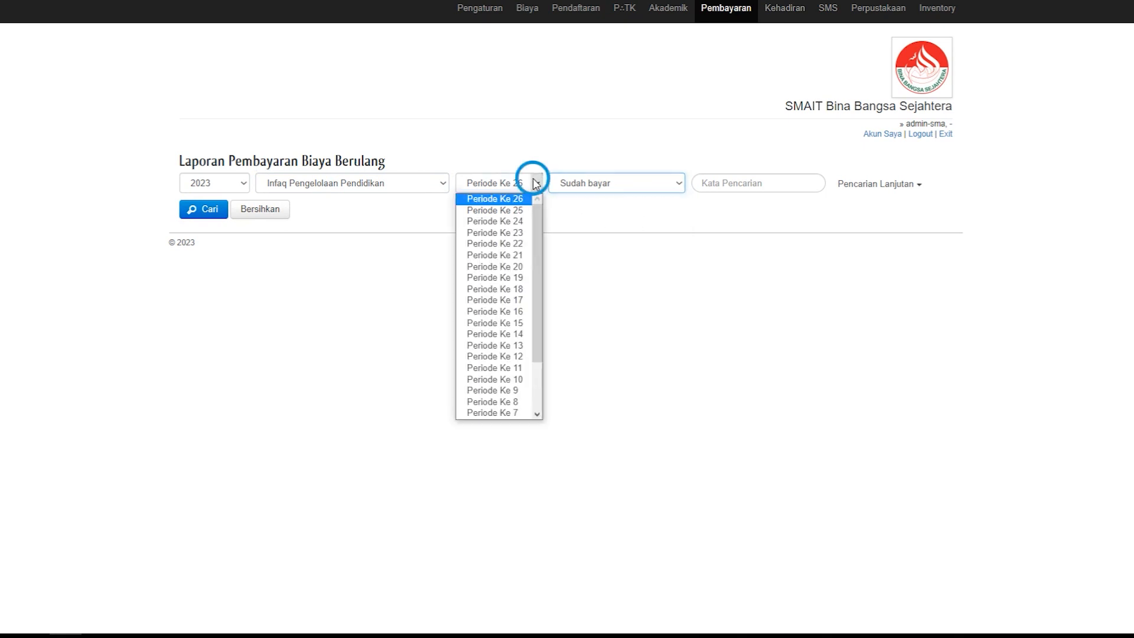
{"action": "left_click_drag", "start_coordinate": [540, 345], "coordinate": [541, 401]}
{"action": "left_click", "coordinate": [509, 416]}
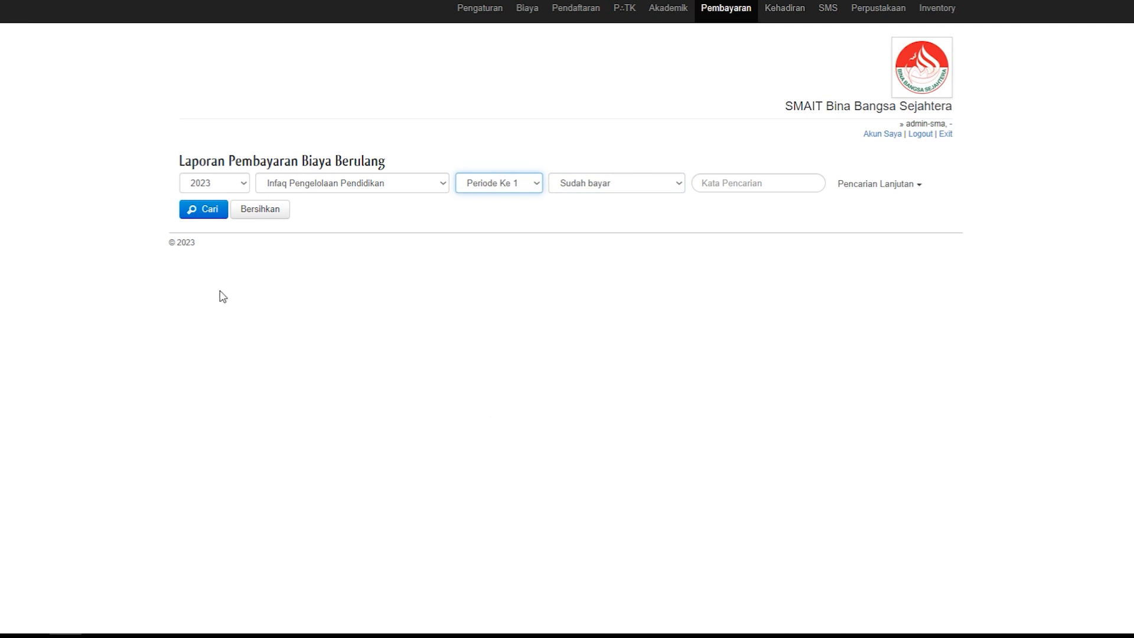
{"action": "left_click", "coordinate": [203, 210]}
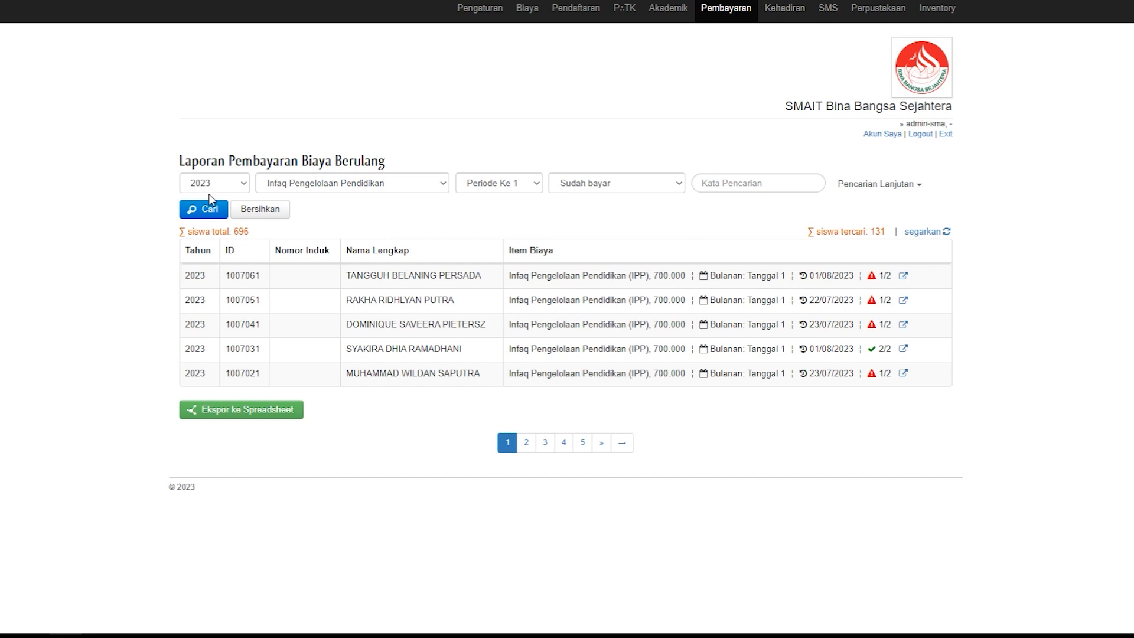
Step: Reselect the filters 2023, Infaq Pengelolaan Pendidikan, Periode Ke 1 and Sudah bayar, and rerun the recurring fee search
{"action": "left_click", "coordinate": [245, 183]}
{"action": "left_click", "coordinate": [213, 211]}
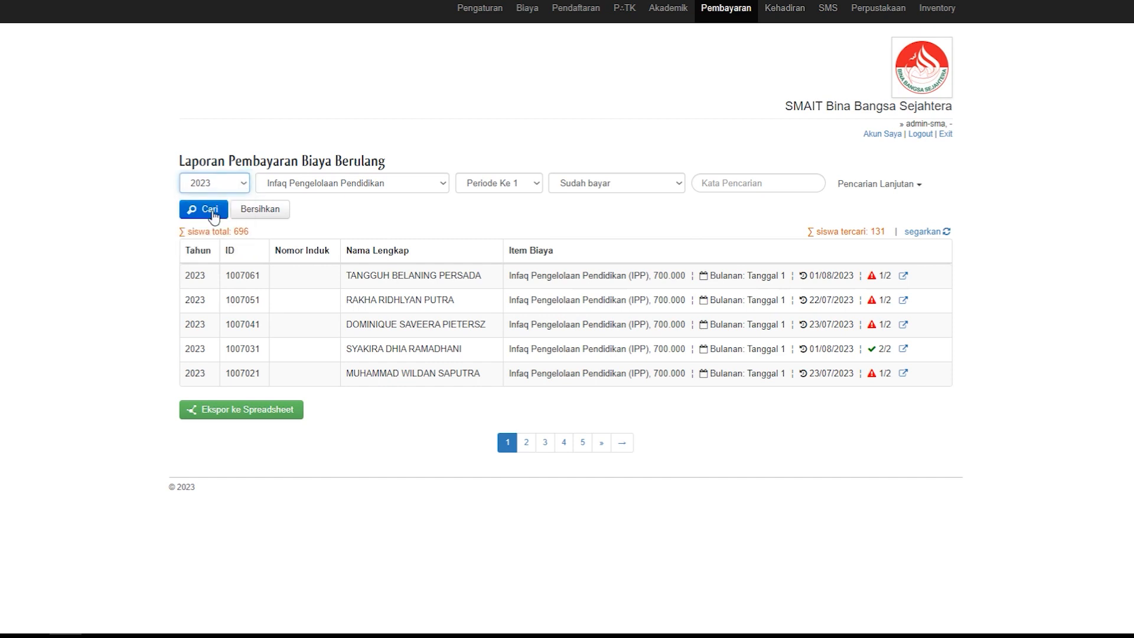
{"action": "left_click", "coordinate": [444, 184]}
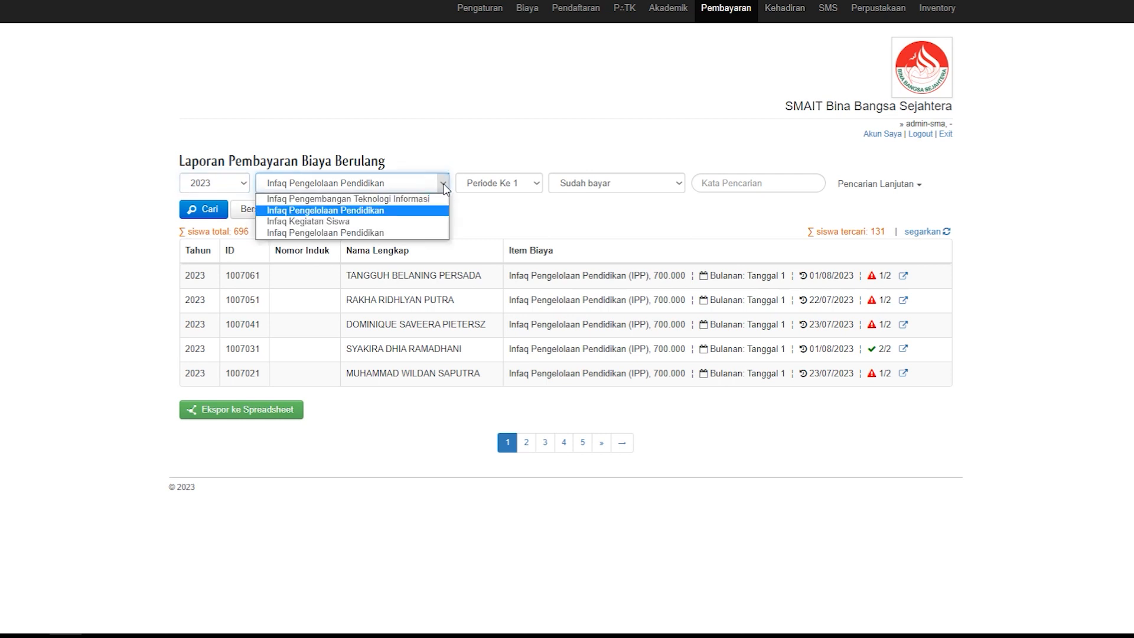
{"action": "left_click", "coordinate": [381, 212]}
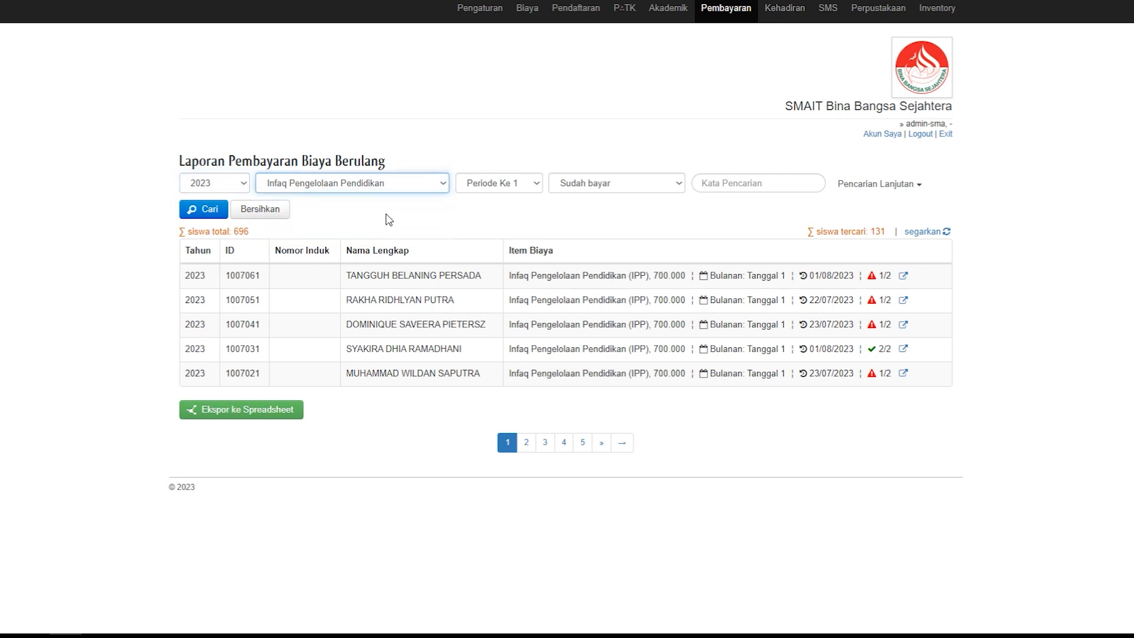
{"action": "left_click", "coordinate": [536, 188]}
{"action": "left_click", "coordinate": [501, 415]}
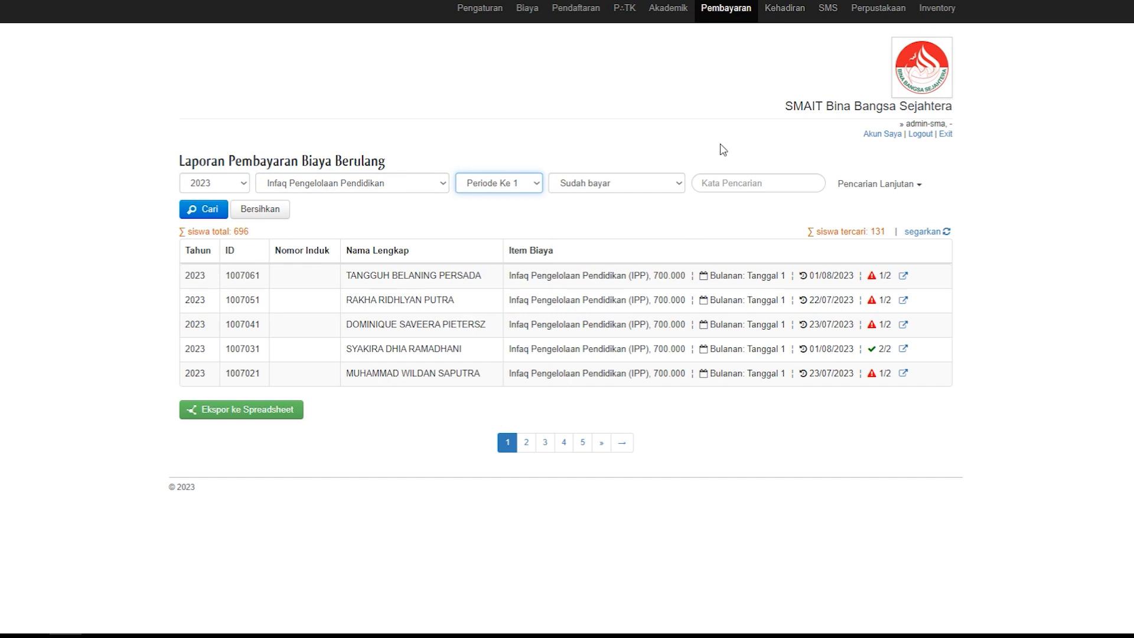
{"action": "left_click", "coordinate": [680, 183]}
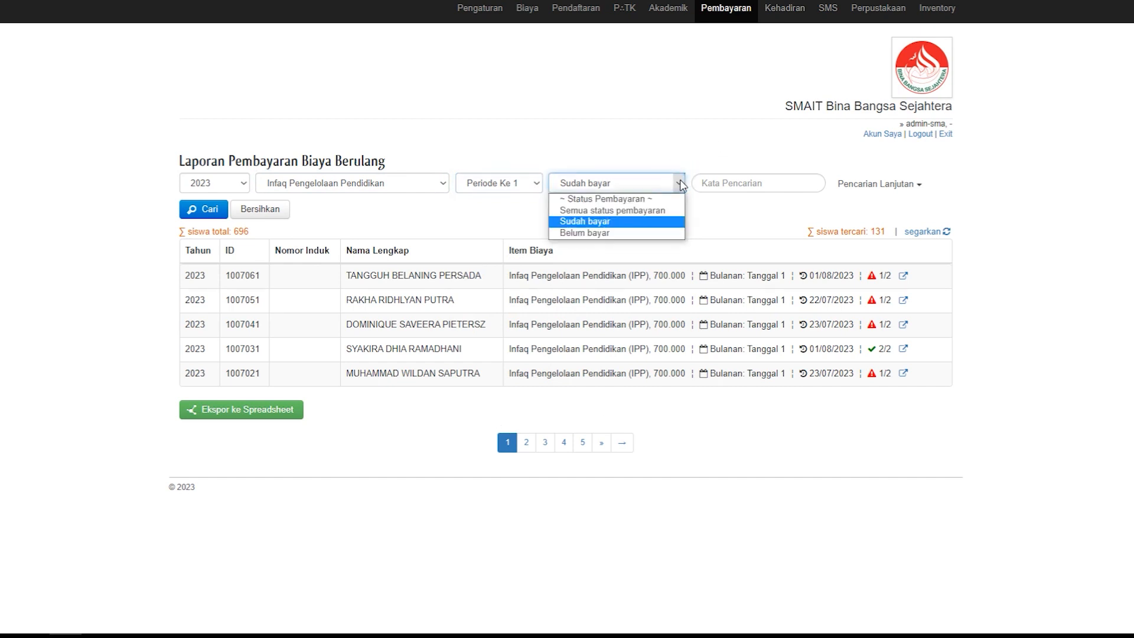
{"action": "left_click", "coordinate": [629, 222]}
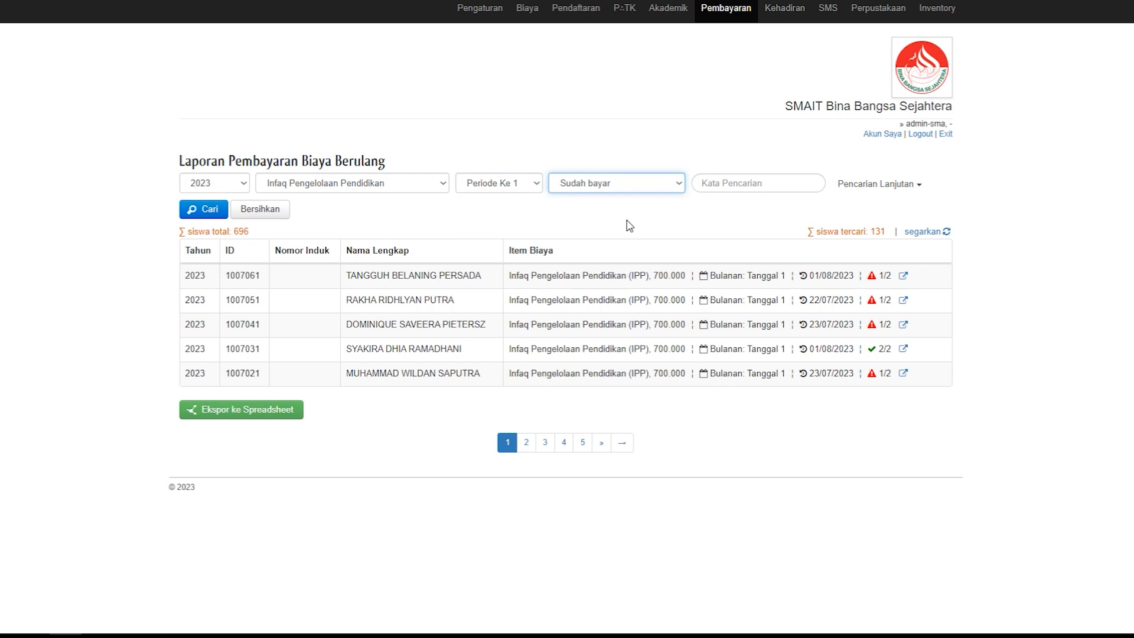
{"action": "left_click", "coordinate": [195, 213]}
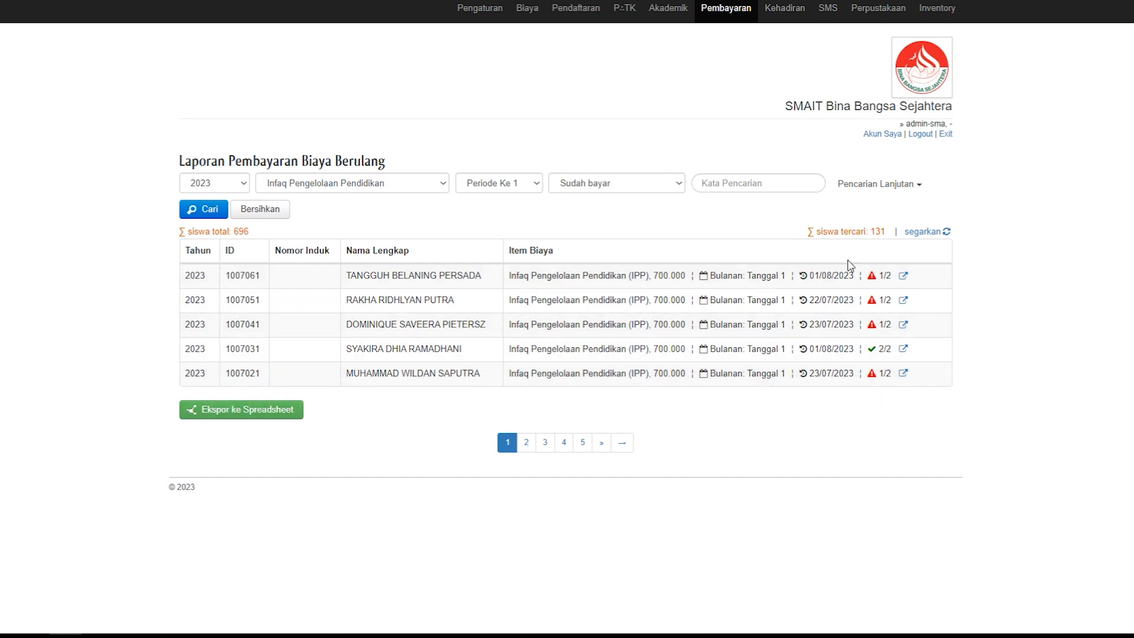
Step: Export the filtered recurring fee report to a spreadsheet in the RAVA folder and open the saved file in Excel
{"action": "left_click", "coordinate": [255, 412]}
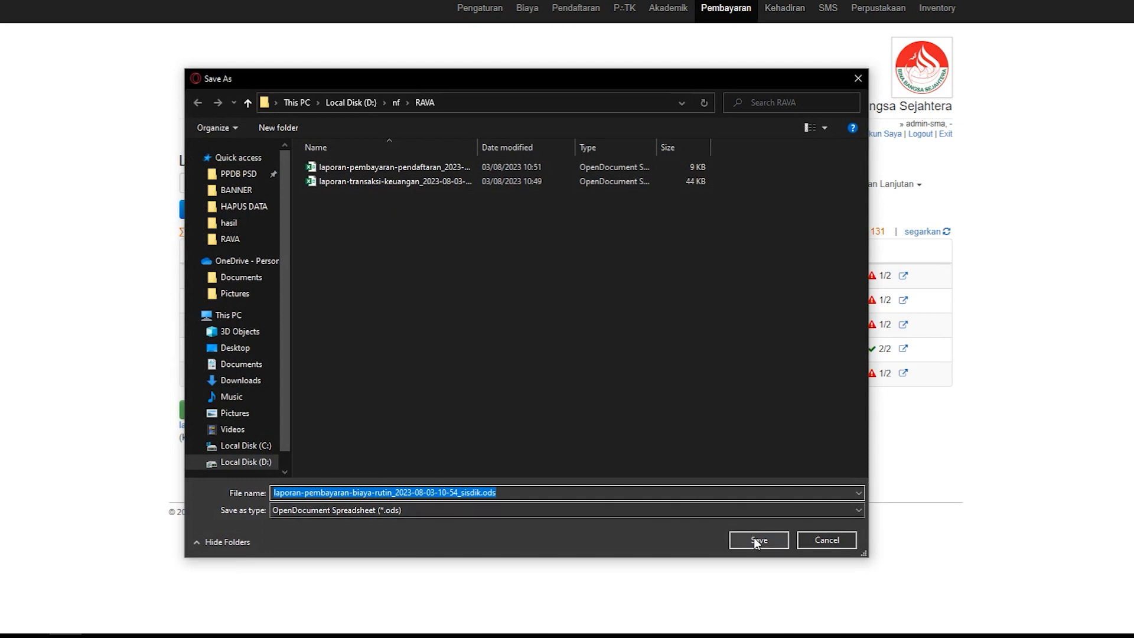
{"action": "left_click", "coordinate": [801, 541]}
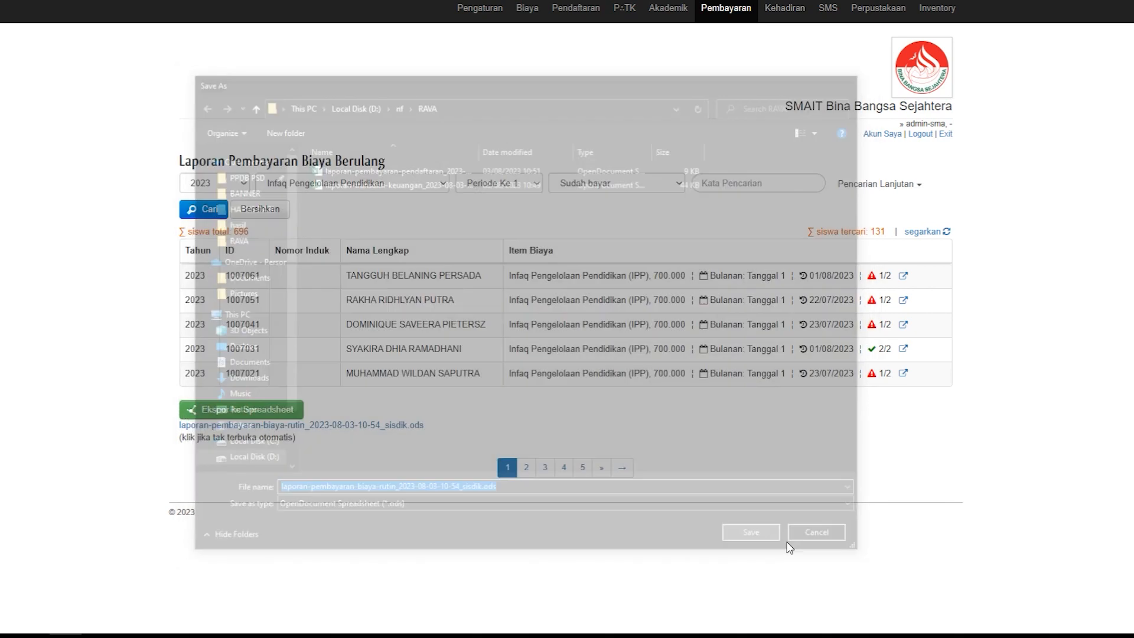
{"action": "left_click", "coordinate": [1127, 15]}
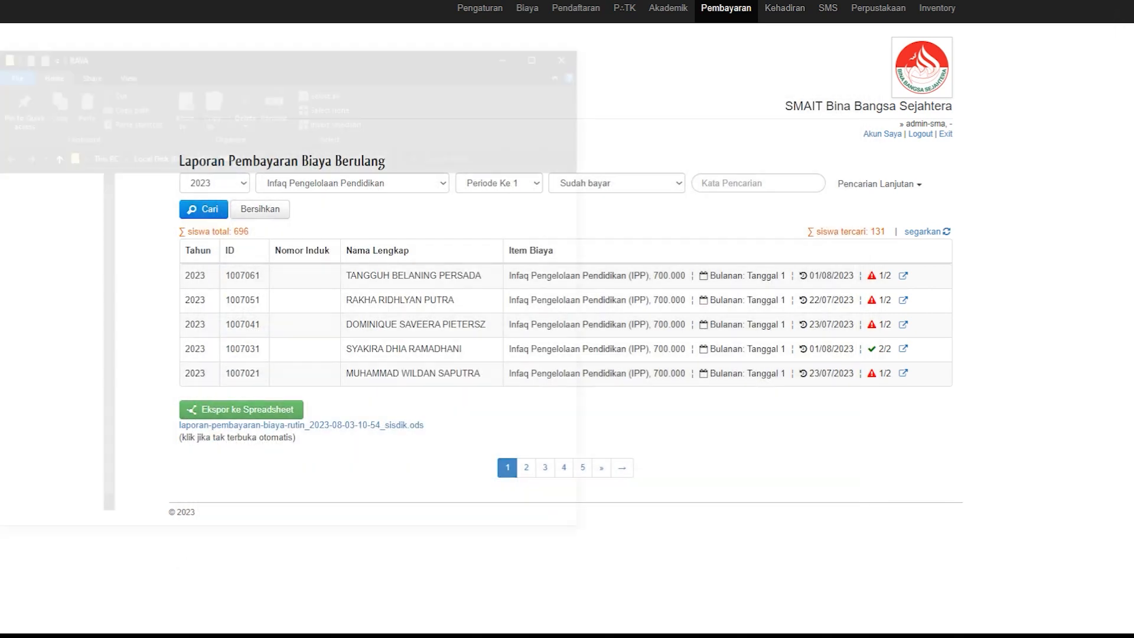
{"action": "double_click", "coordinate": [214, 196]}
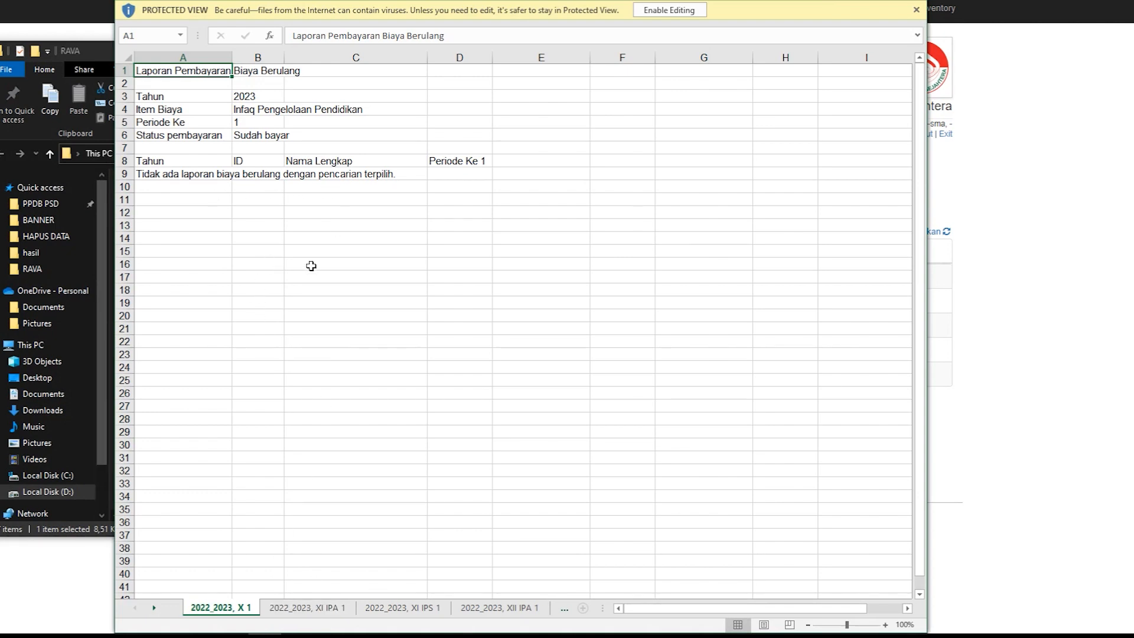
Step: Enable editing in the exported recurring fee report and reposition the Excel window so its class sheets can be reached
{"action": "left_click", "coordinate": [679, 11]}
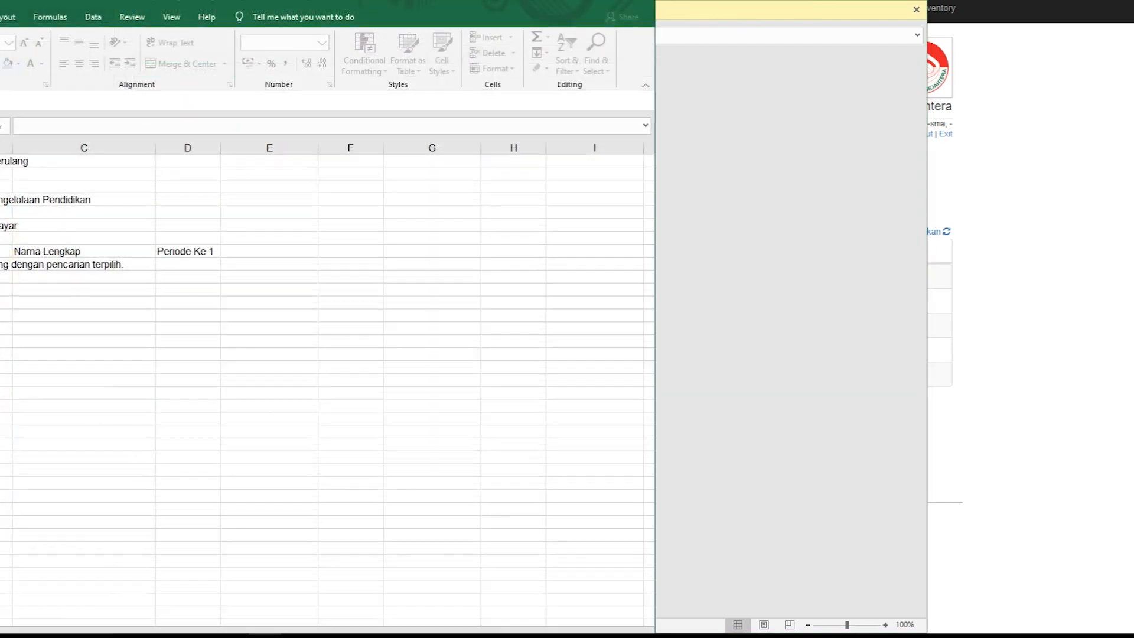
{"action": "left_click_drag", "start_coordinate": [418, 5], "coordinate": [704, 17]}
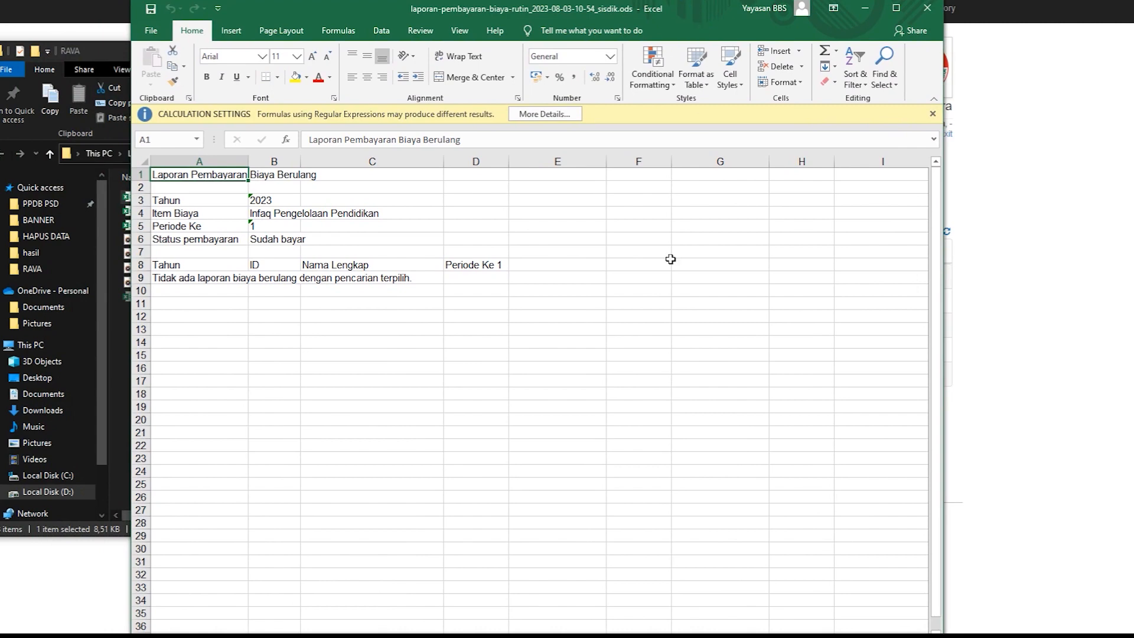
{"action": "left_click", "coordinate": [558, 9]}
{"action": "left_click_drag", "start_coordinate": [560, 10], "coordinate": [560, 0]}
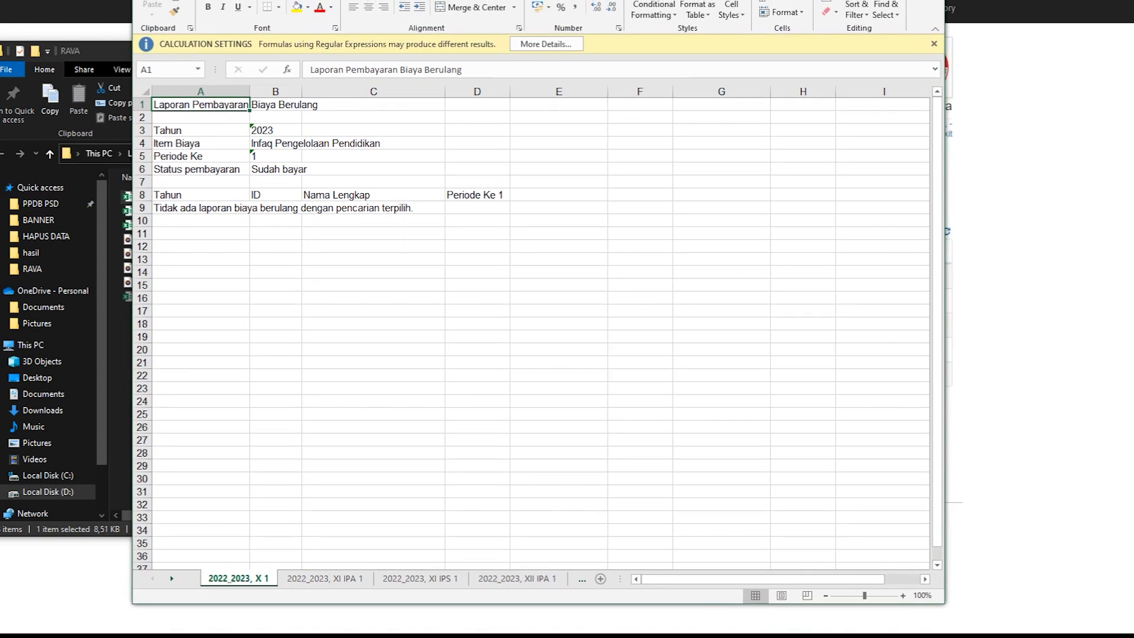
Step: Examine the recurring fee report's class sheets one after another, from 2022_2023, XI IPA 1 through 2022_2023, X 4
{"action": "left_click", "coordinate": [323, 584]}
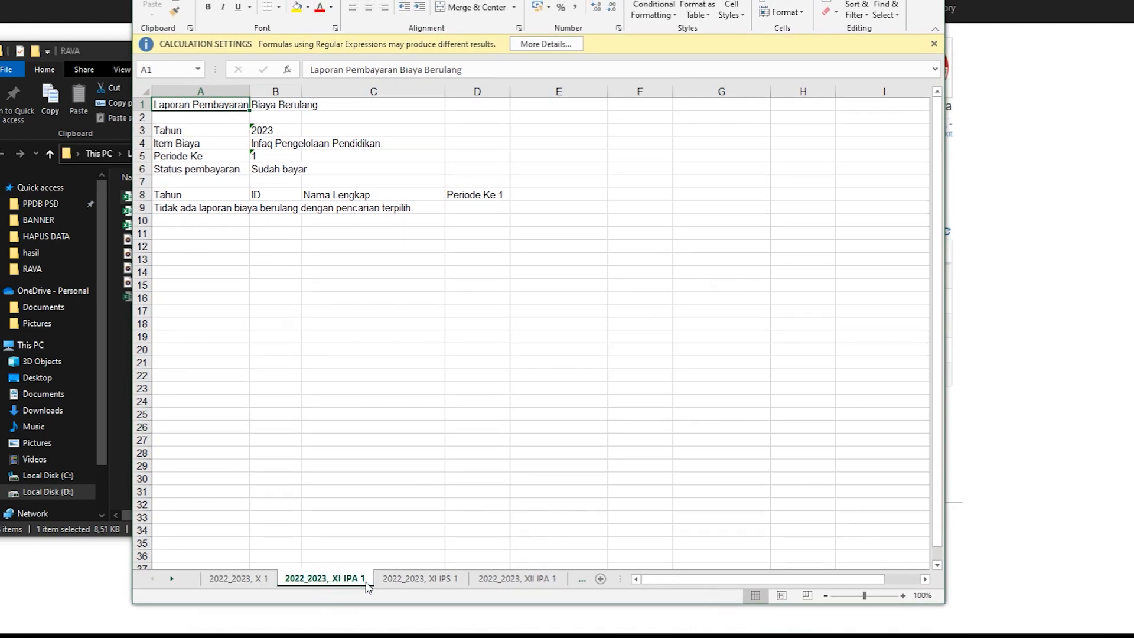
{"action": "left_click", "coordinate": [456, 580]}
{"action": "left_click", "coordinate": [509, 580]}
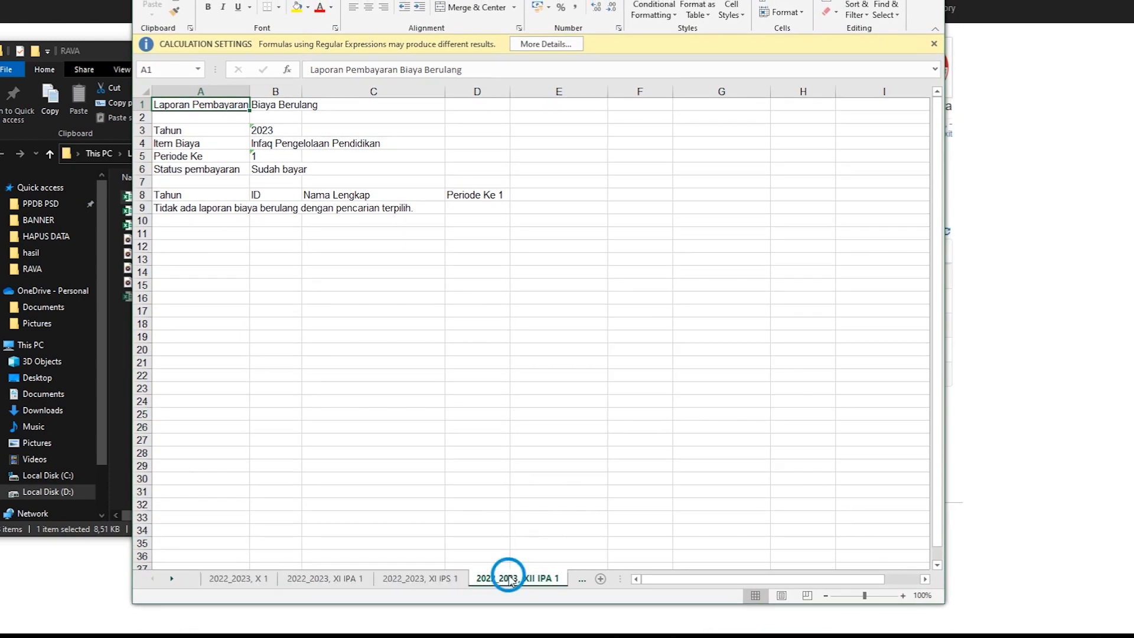
{"action": "left_click", "coordinate": [581, 580]}
{"action": "left_click", "coordinate": [540, 585]}
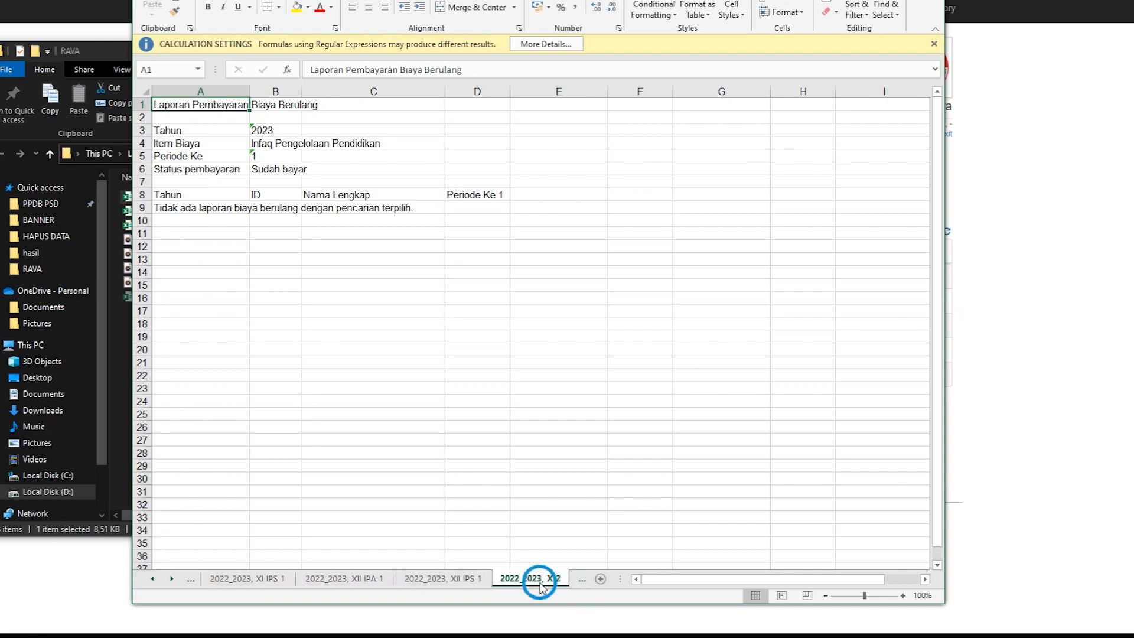
{"action": "left_click", "coordinate": [579, 582]}
{"action": "left_click", "coordinate": [522, 582]}
{"action": "left_click", "coordinate": [582, 579]}
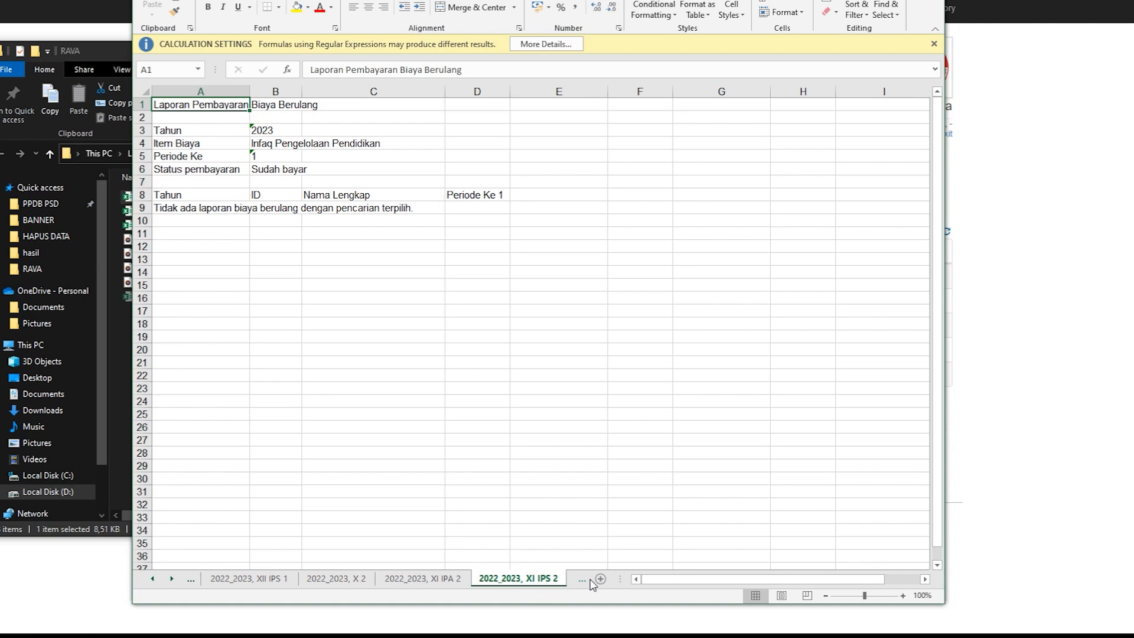
{"action": "left_click", "coordinate": [581, 581]}
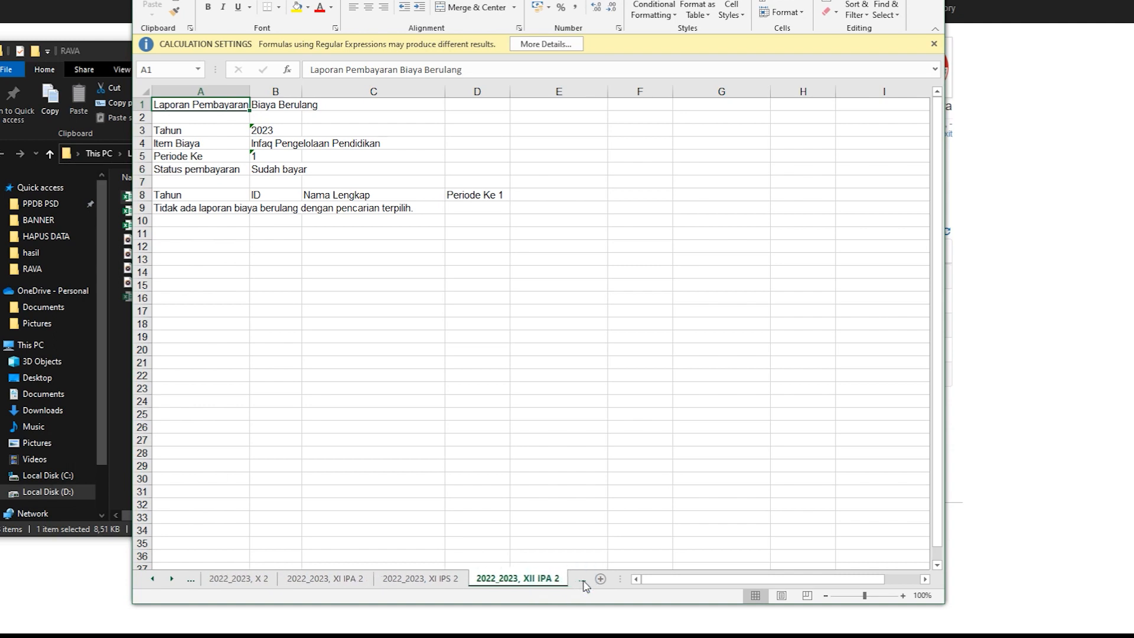
{"action": "left_click", "coordinate": [581, 581]}
{"action": "left_click", "coordinate": [559, 581]}
{"action": "left_click", "coordinate": [580, 579]}
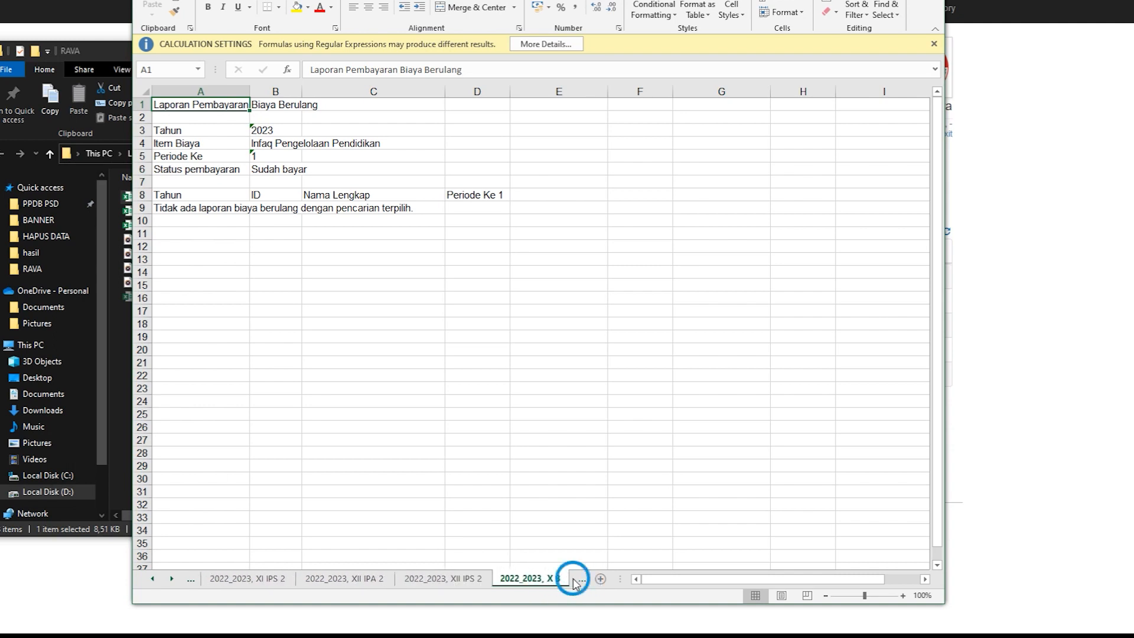
{"action": "left_click", "coordinate": [582, 581]}
{"action": "left_click", "coordinate": [582, 580]}
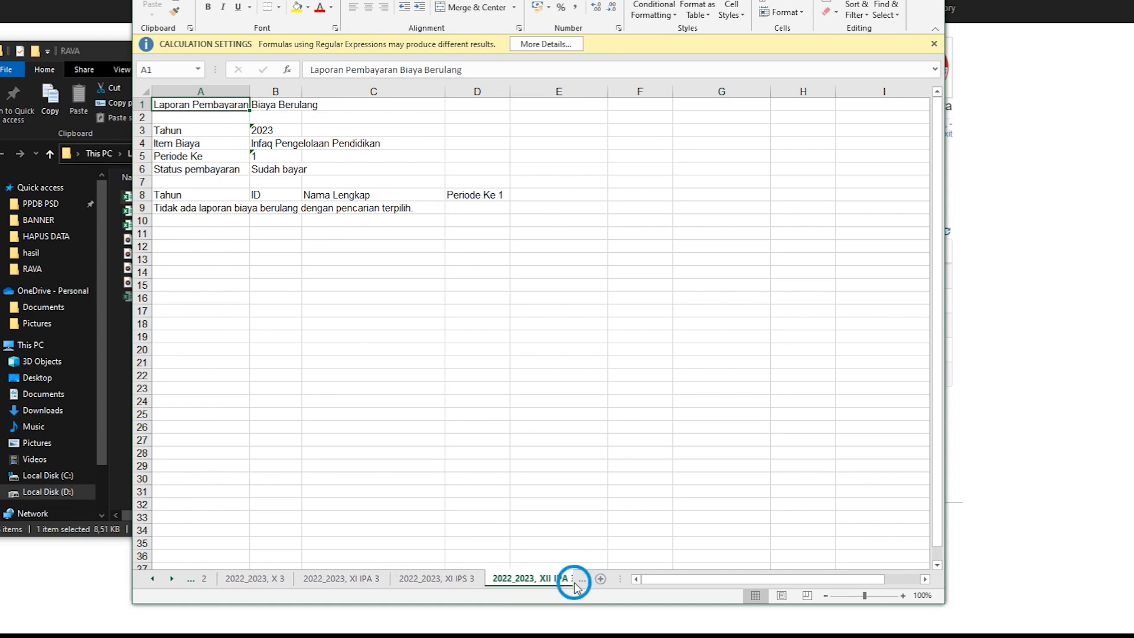
{"action": "left_click", "coordinate": [576, 580]}
{"action": "left_click", "coordinate": [540, 581]}
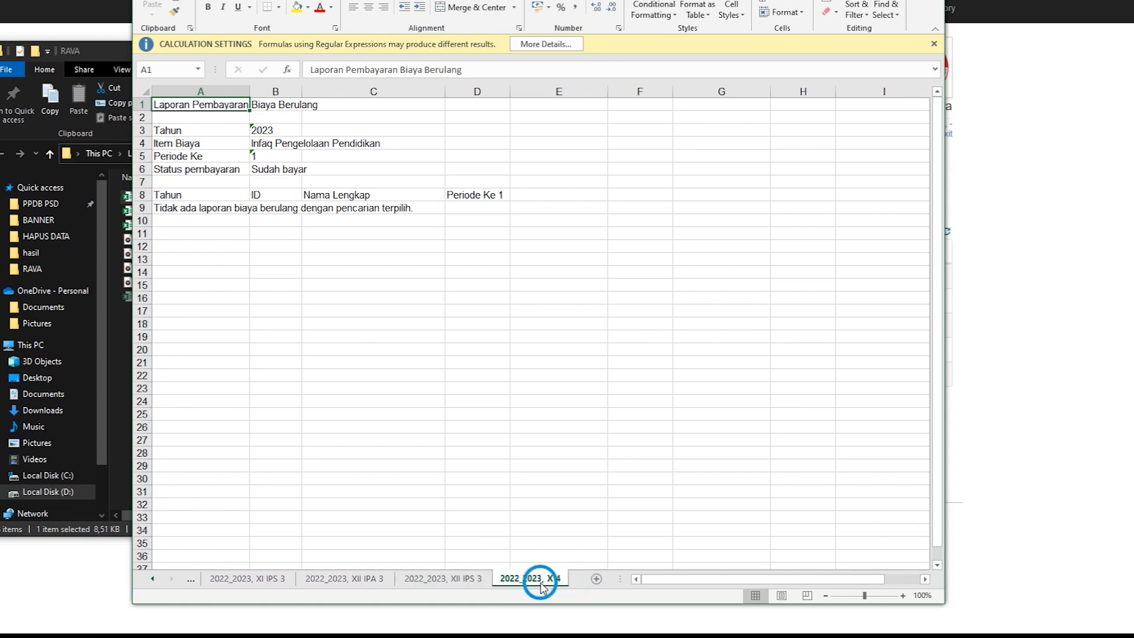
Step: Look back through the XII IPS 3, XII IPA 3 and XI IPS 3 sheets and return to the first sheet, 2022_2023, X 1
{"action": "left_click", "coordinate": [467, 584]}
{"action": "left_click", "coordinate": [345, 580]}
{"action": "left_click", "coordinate": [239, 582]}
{"action": "left_click", "coordinate": [152, 579]}
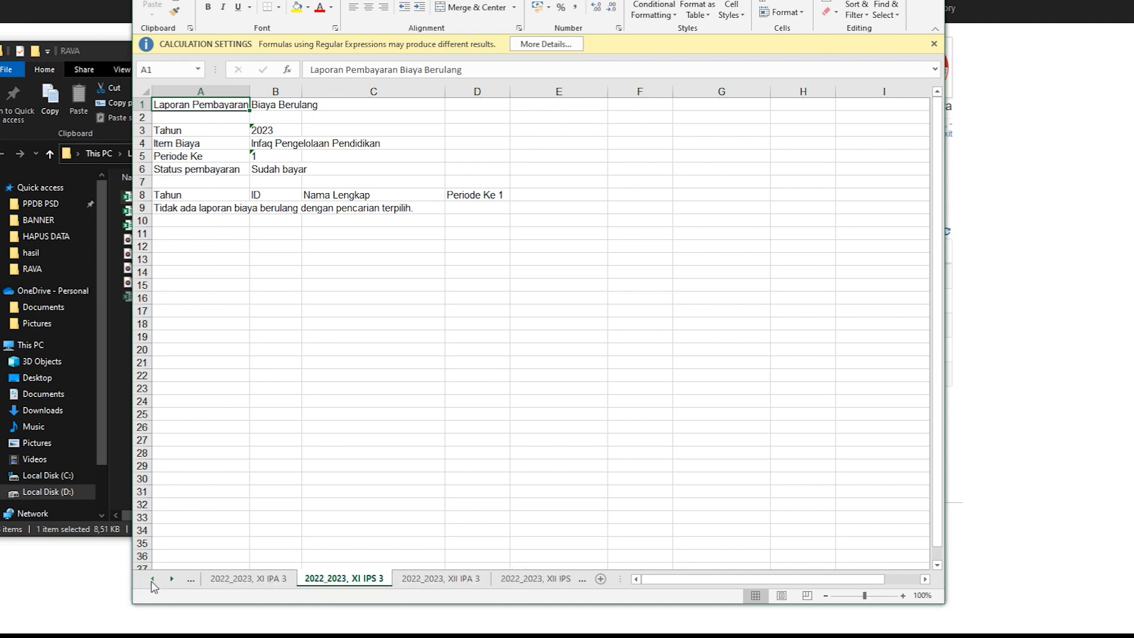
{"action": "left_click", "coordinate": [152, 580]}
{"action": "left_click", "coordinate": [153, 580]}
{"action": "left_click", "coordinate": [152, 580]}
{"action": "left_click", "coordinate": [153, 580]}
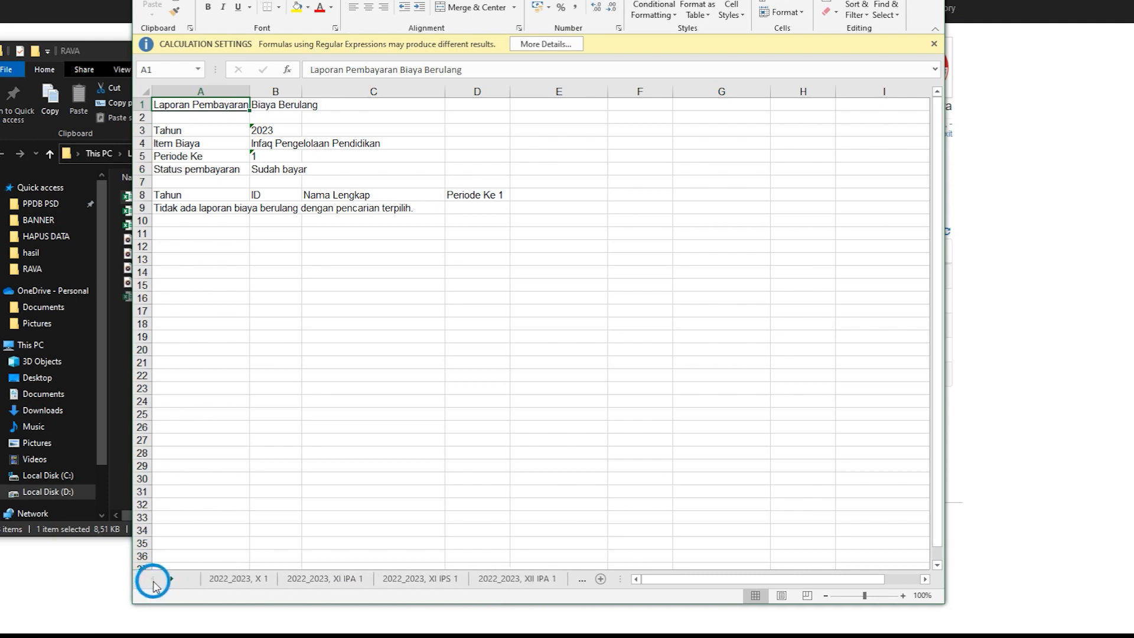
{"action": "left_click", "coordinate": [237, 578]}
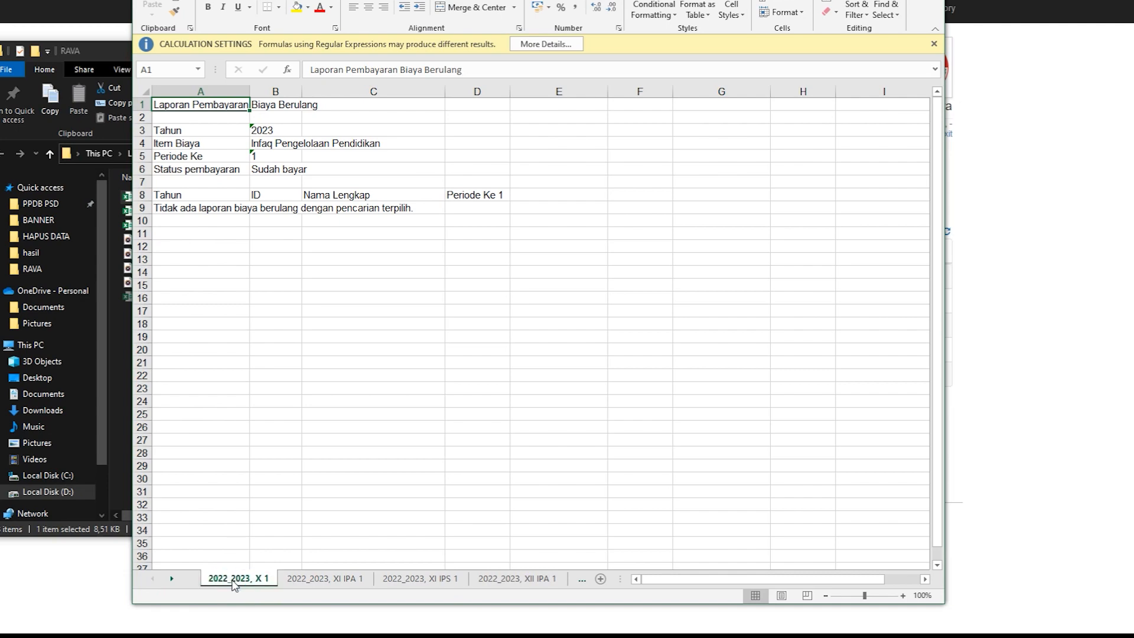
Step: Close the spreadsheet and the RAVA folder window, and open the cashier transaction report, Laporan Transaksi Kasir, in the school system
{"action": "left_click", "coordinate": [932, 2]}
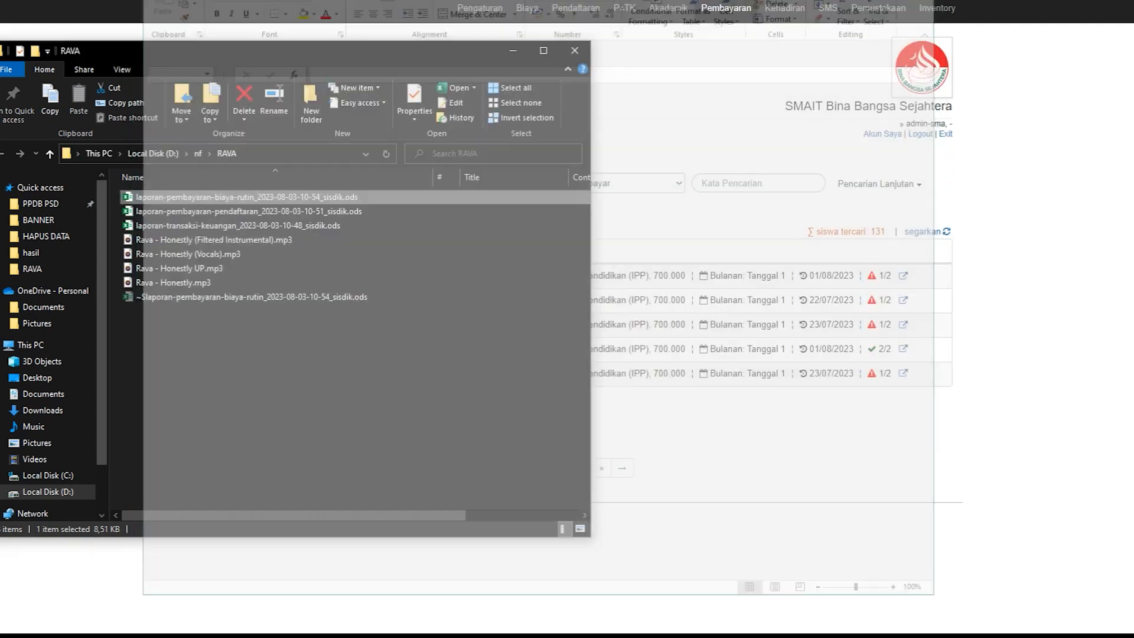
{"action": "left_click", "coordinate": [575, 51]}
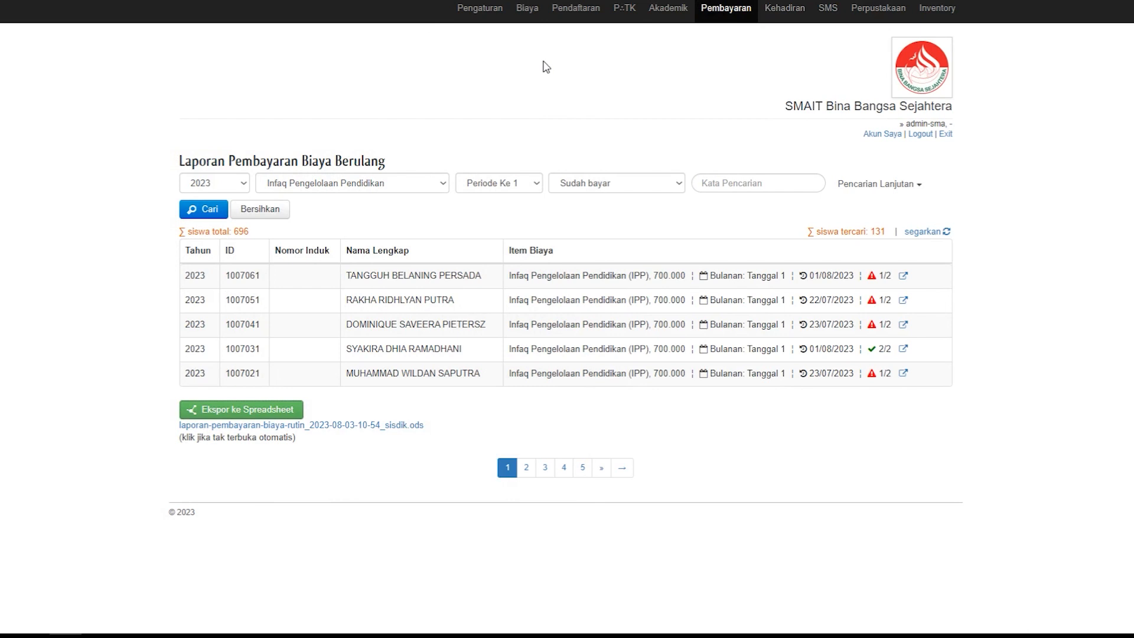
{"action": "left_click", "coordinate": [723, 6]}
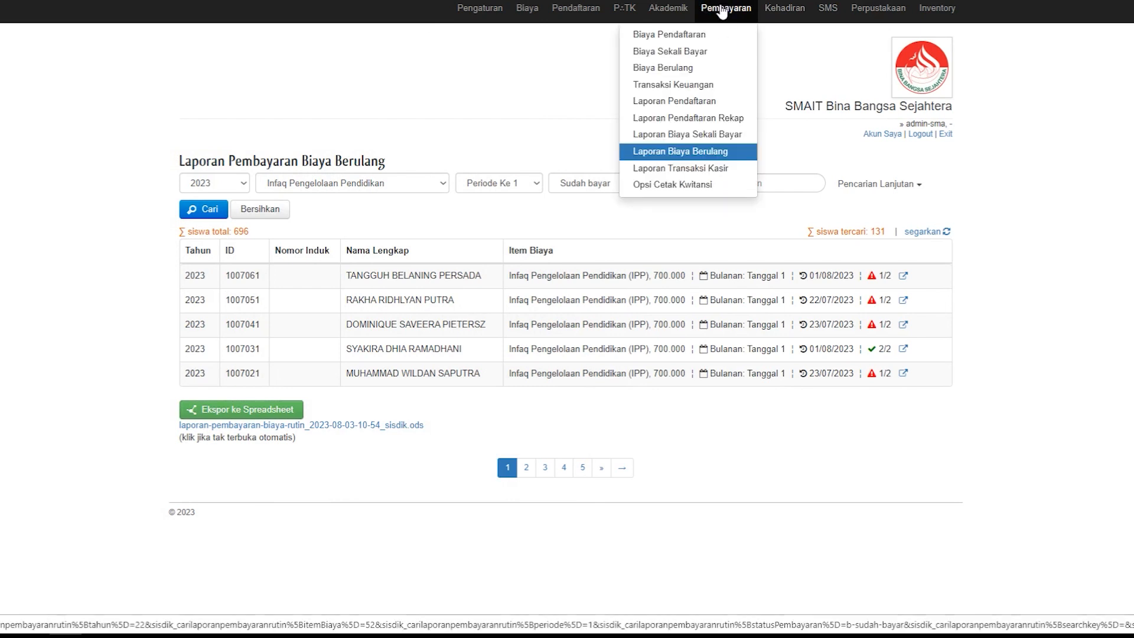
{"action": "left_click", "coordinate": [687, 171]}
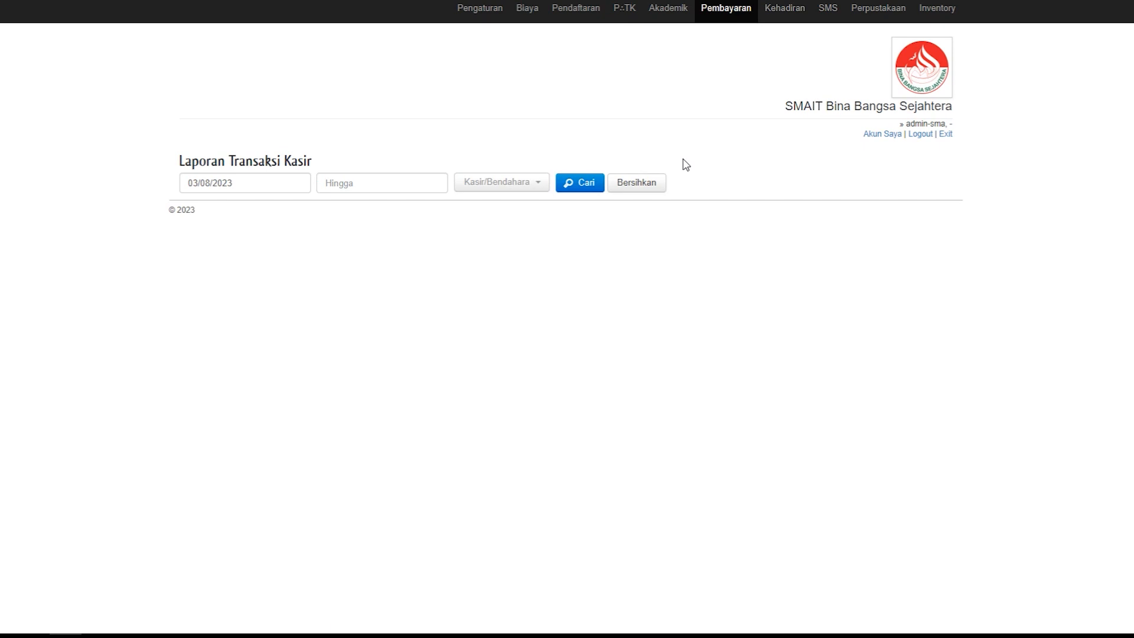
Step: Search the cashier transactions from 01/07/2023 to 01/08/2023 and review the per-cashier summaries and print options
{"action": "left_click", "coordinate": [244, 184]}
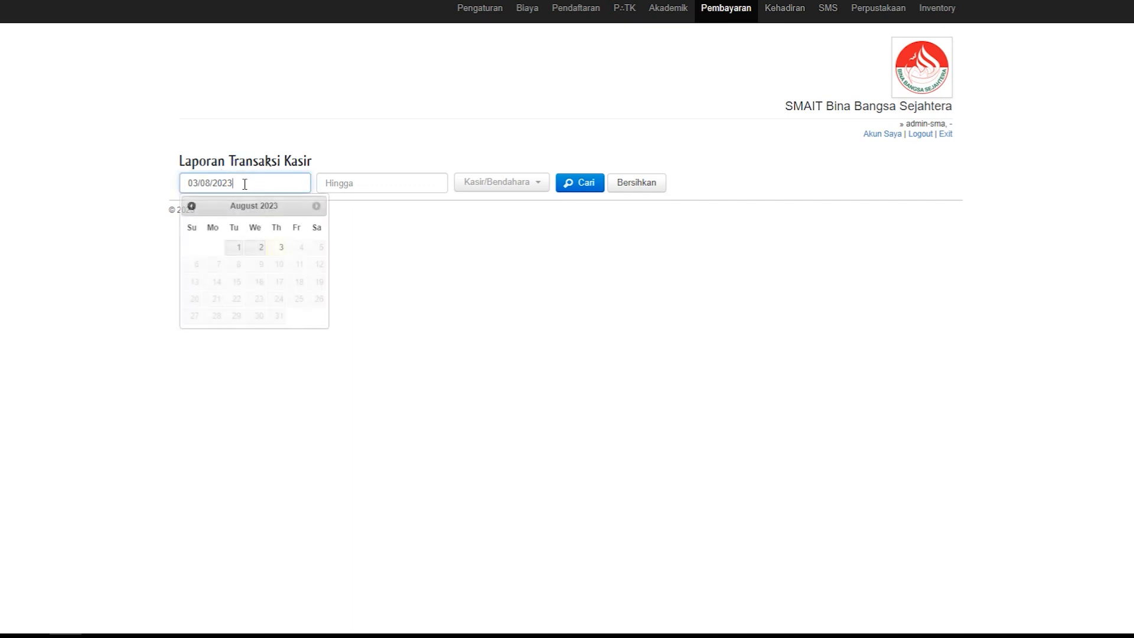
{"action": "left_click", "coordinate": [191, 207]}
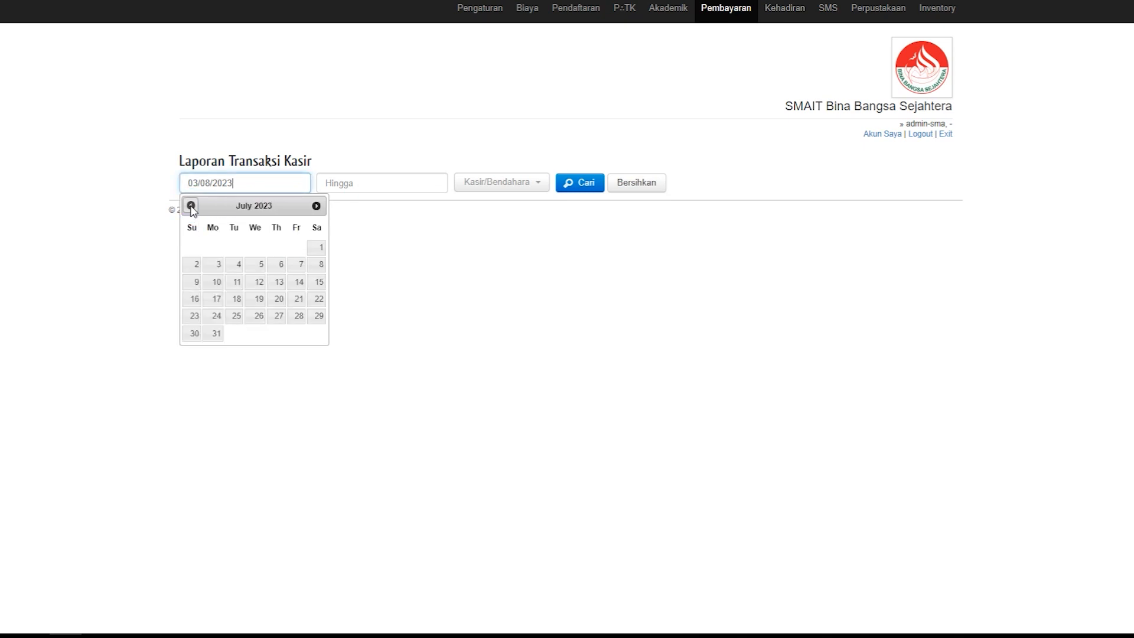
{"action": "left_click", "coordinate": [317, 249]}
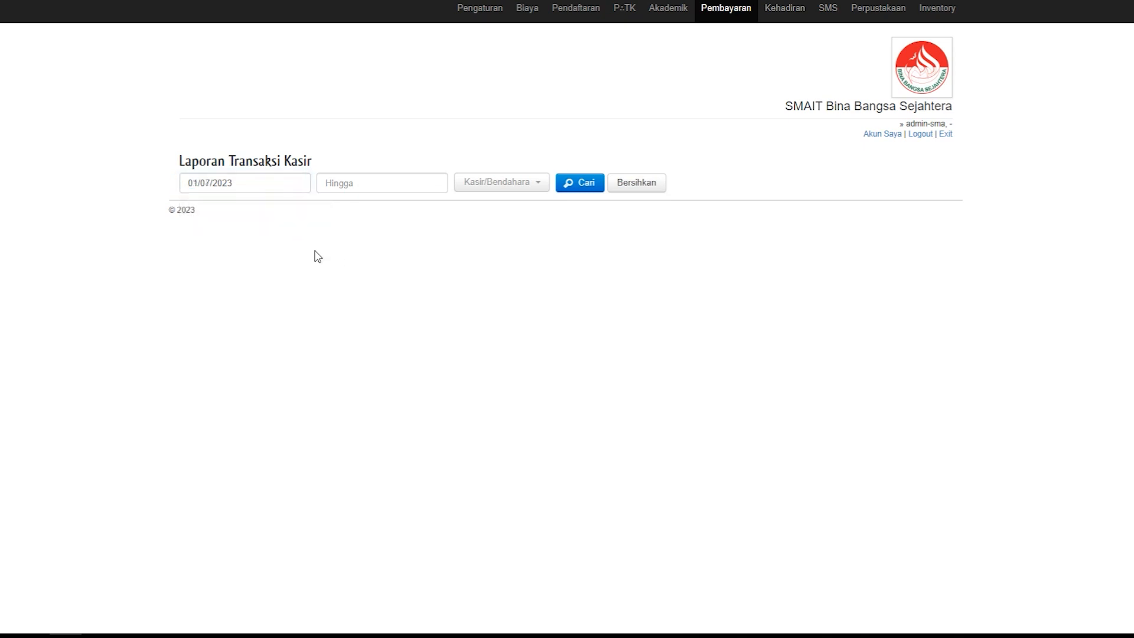
{"action": "left_click", "coordinate": [344, 184]}
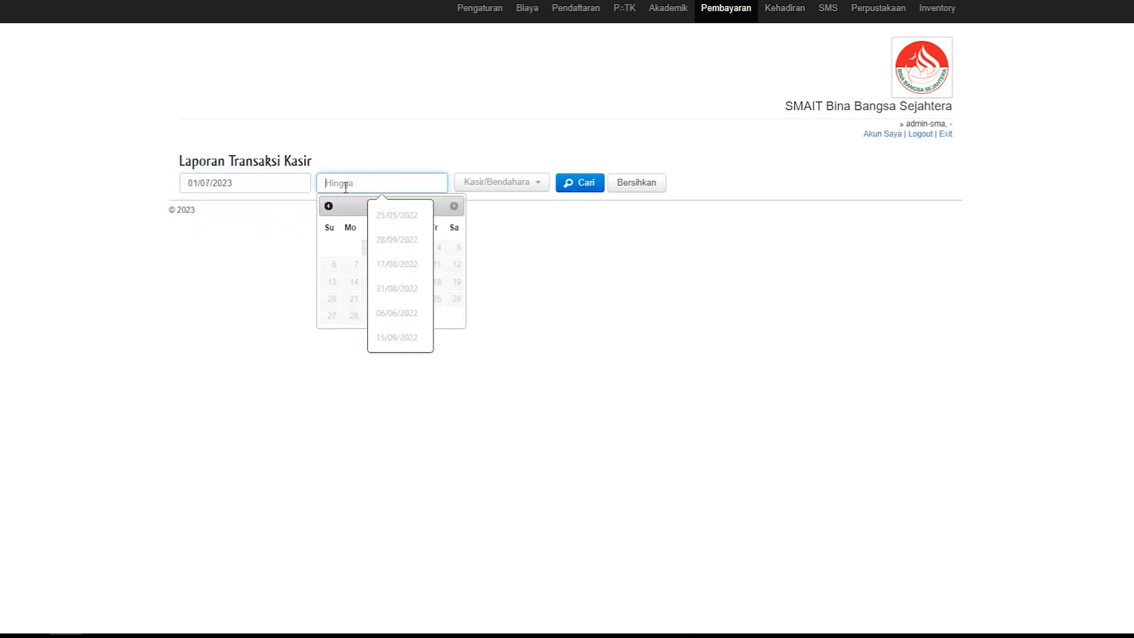
{"action": "left_click", "coordinate": [347, 244]}
{"action": "left_click", "coordinate": [372, 248]}
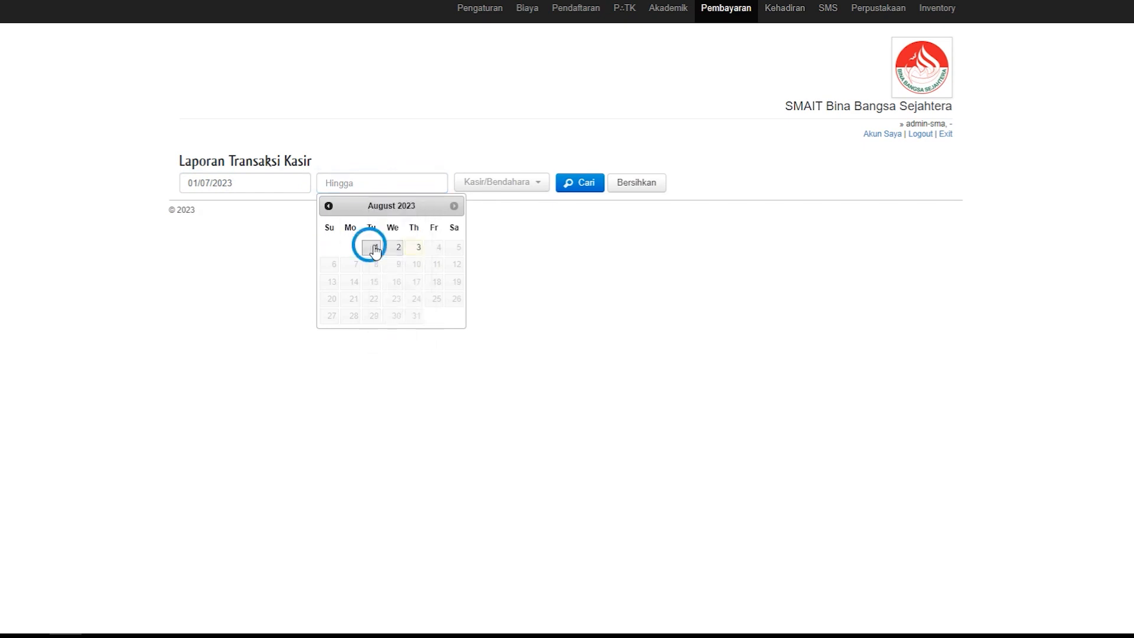
{"action": "left_click", "coordinate": [590, 183]}
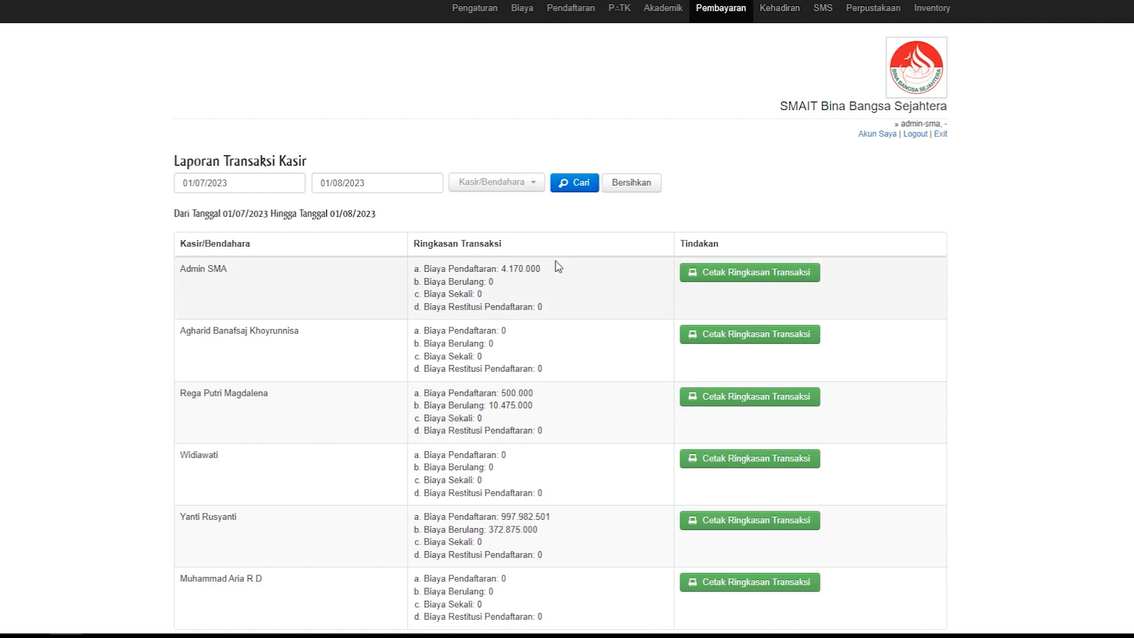
{"action": "scroll", "coordinate": [555, 267], "scroll_direction": "down", "scroll_amount": 2}
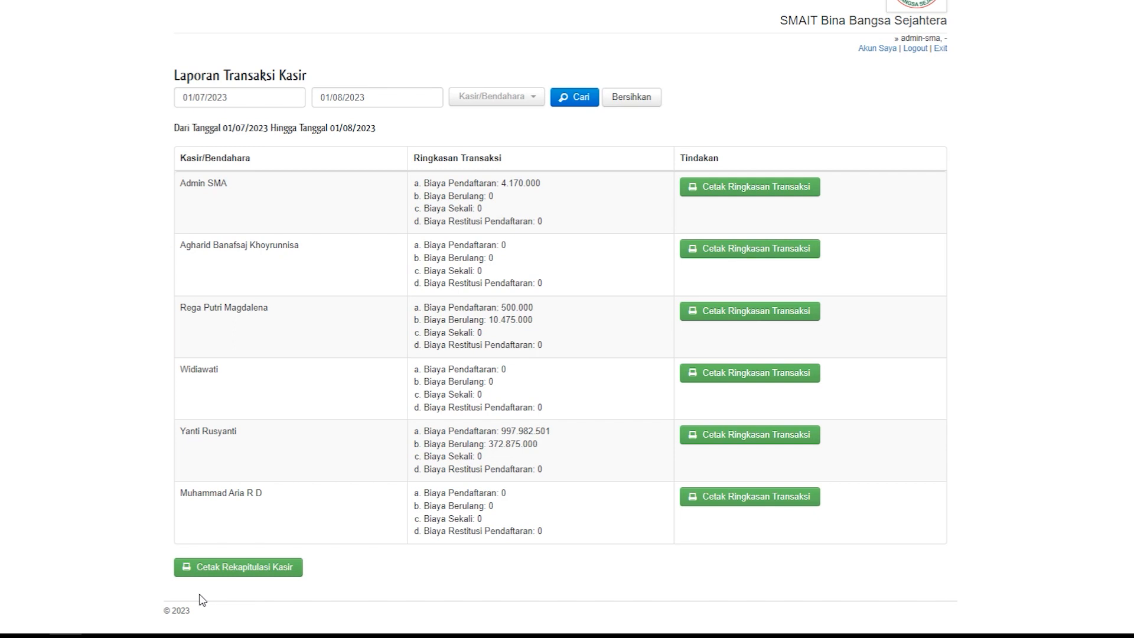
{"action": "scroll", "coordinate": [200, 599], "scroll_direction": "up", "scroll_amount": 2}
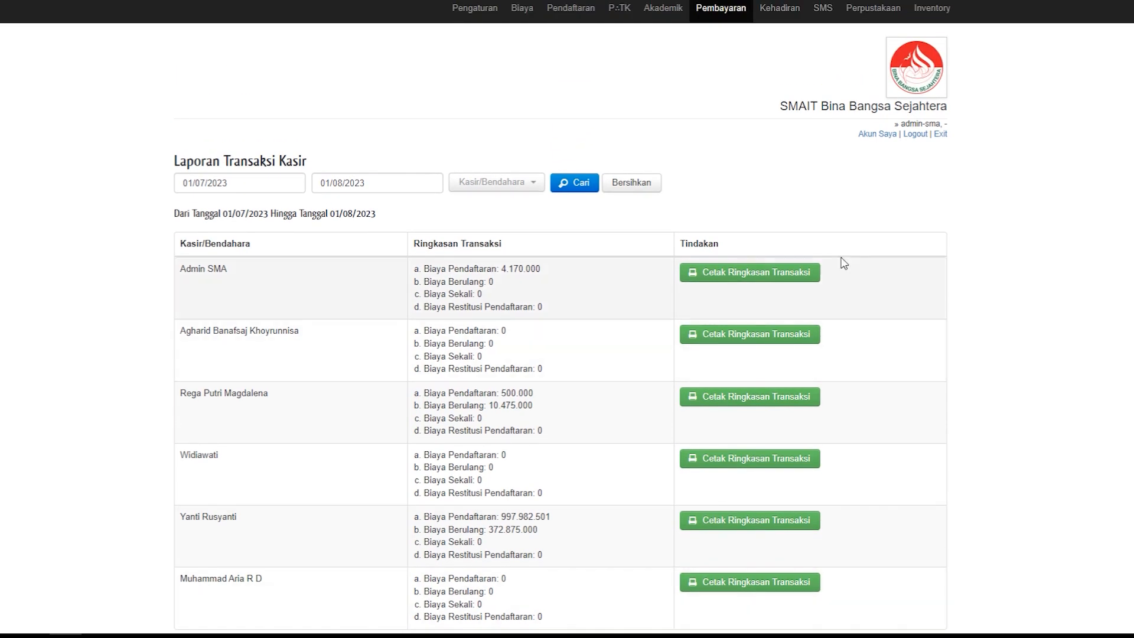
Step: View the receipt print options, Opsi Cetak Kwitansi, and return to the school's home page
{"action": "left_click", "coordinate": [738, 9]}
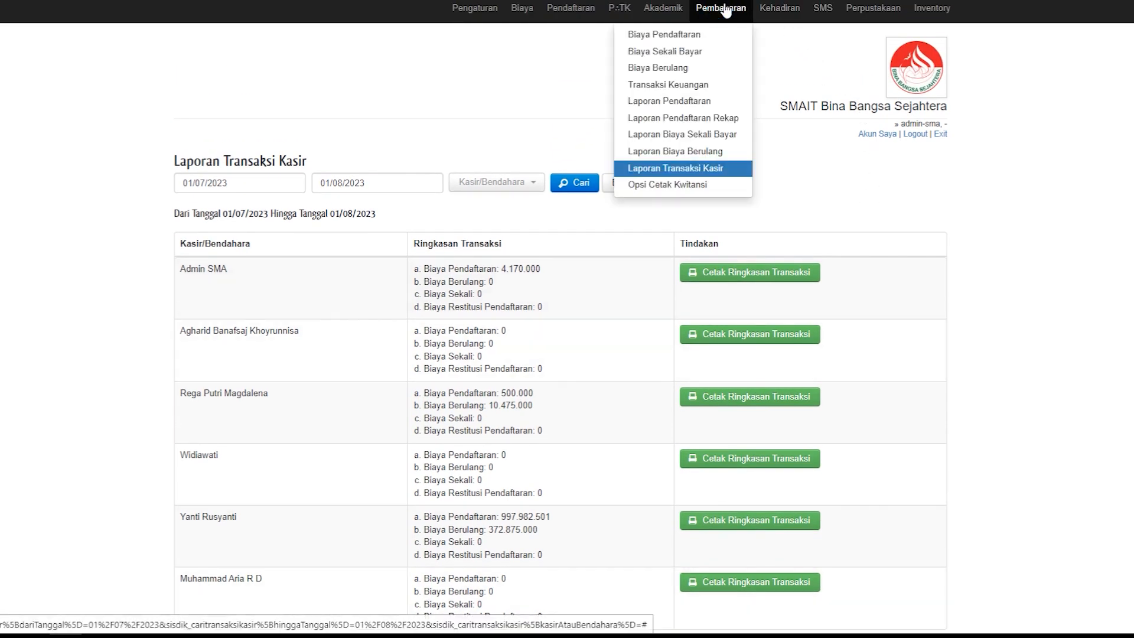
{"action": "left_click", "coordinate": [672, 185]}
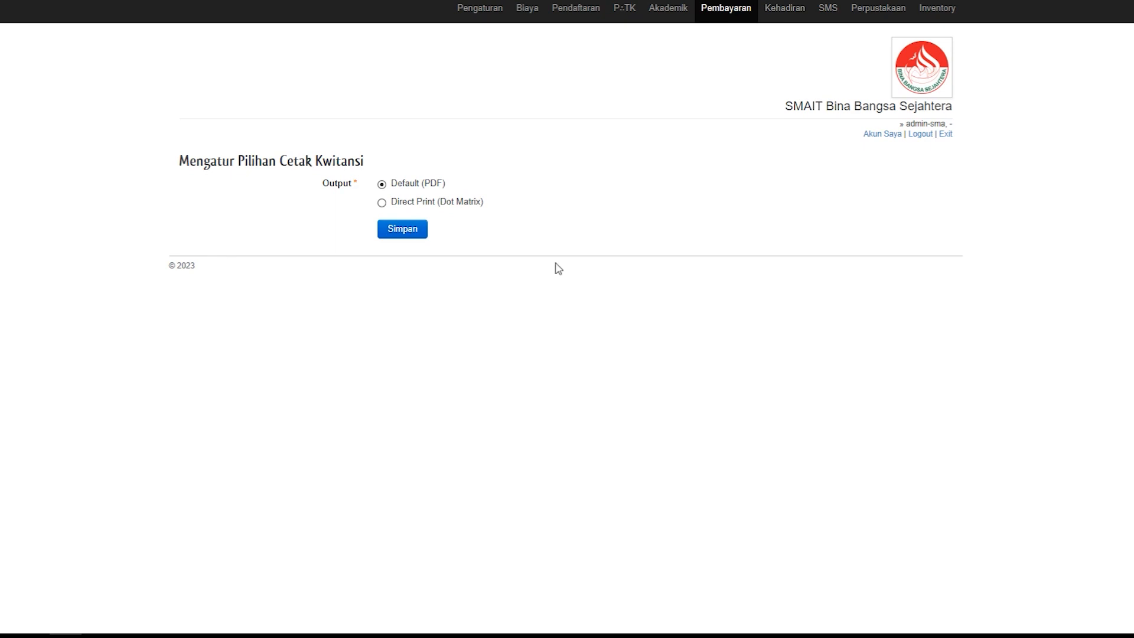
{"action": "left_click", "coordinate": [913, 71]}
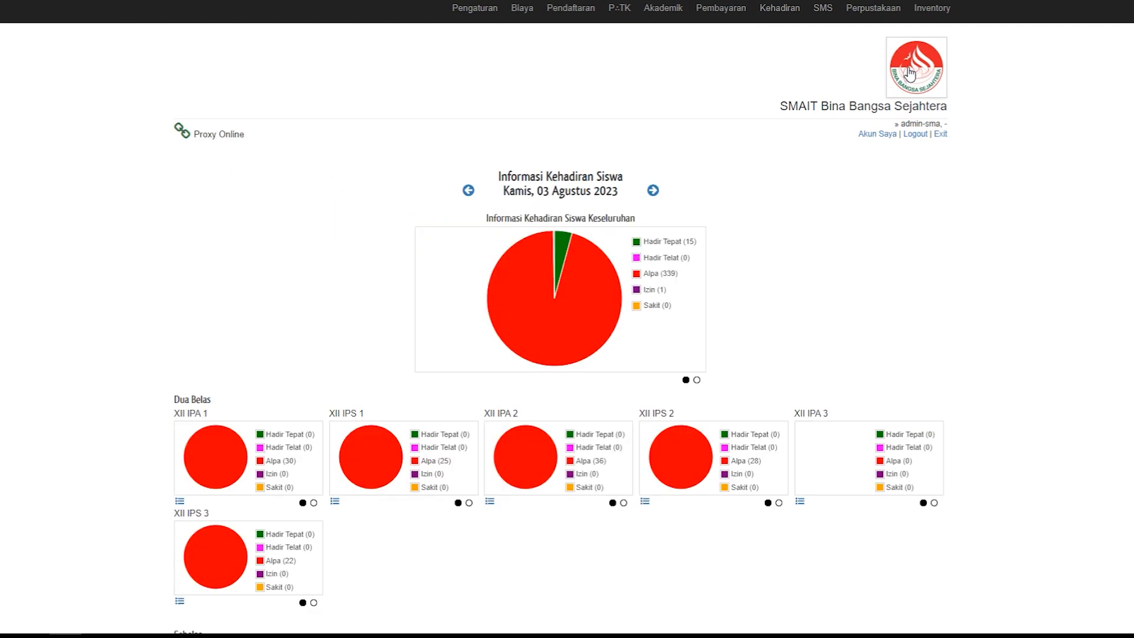